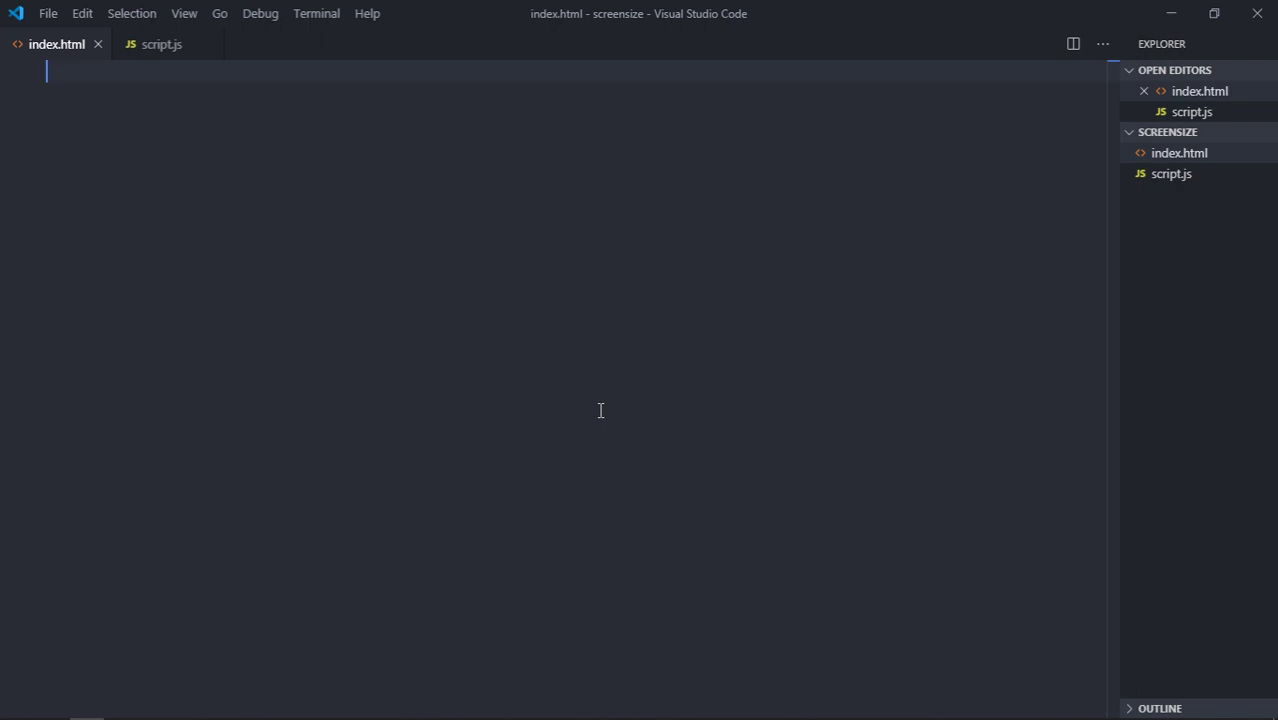
Generate an HTML5 boilerplate in index.html with the ! abbreviation.
key("alt+Tab")
type("!")
key("Tab")
key("Down")
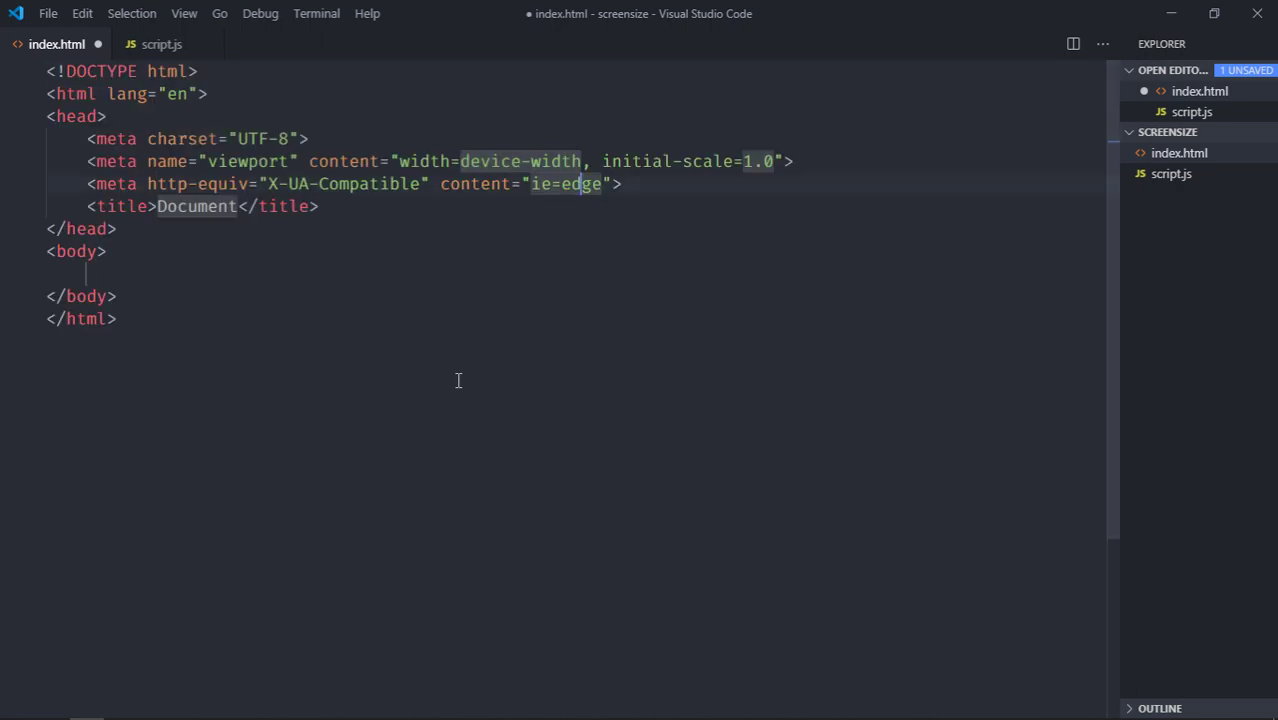
key("Down")
key("Down")
key("Down")
key("Down")
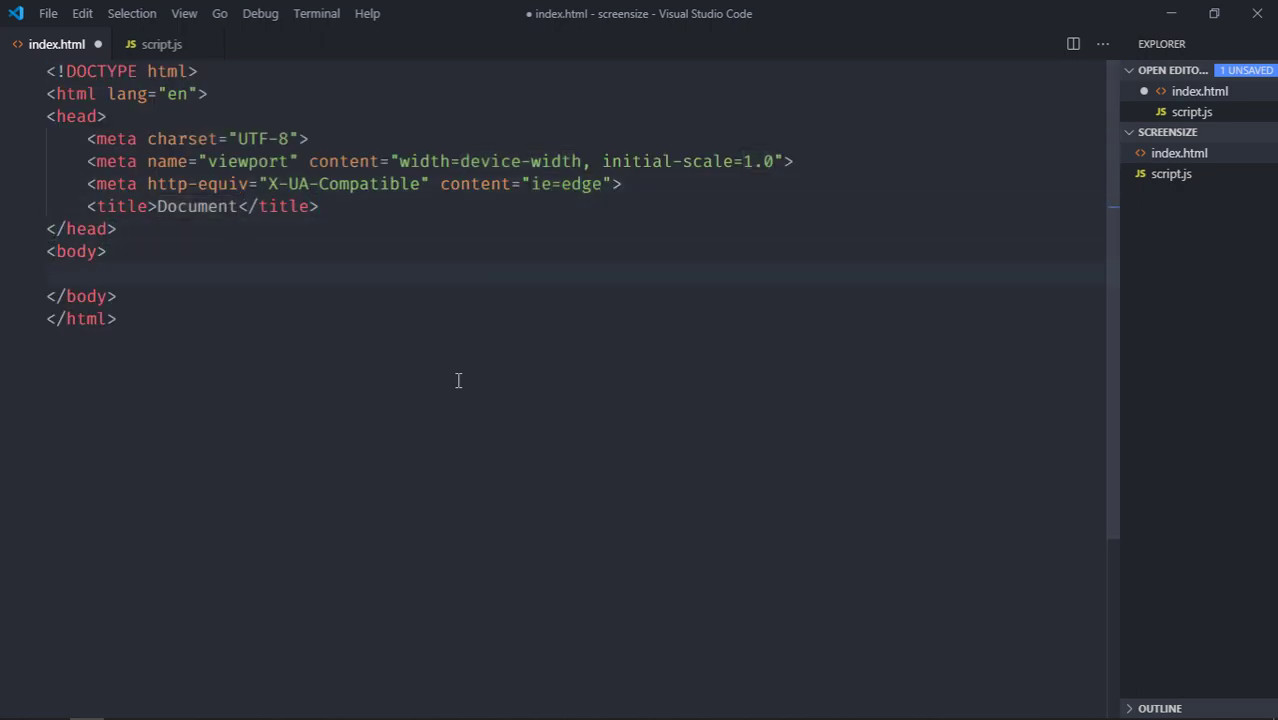
Add a 'Get Size' button followed by a horizontal rule in the body.
type("but")
key("Tab")
type("Gt")
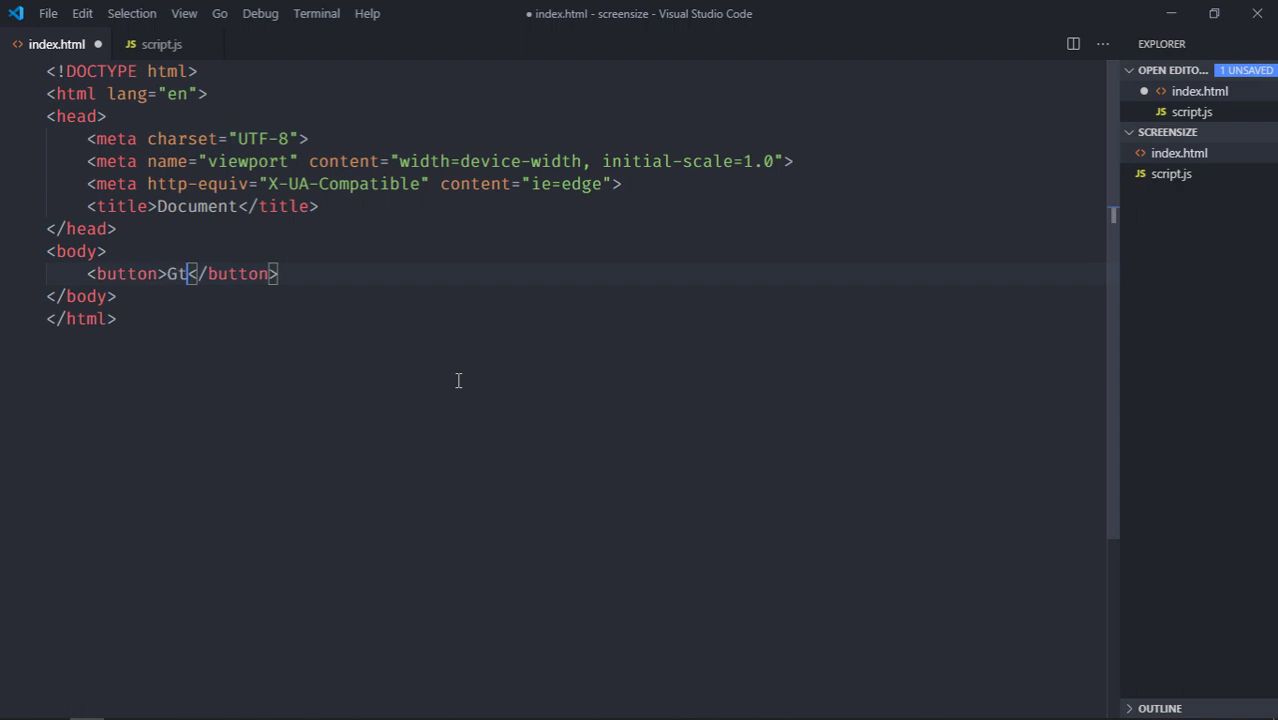
key("BackSpace")
type("et Size")
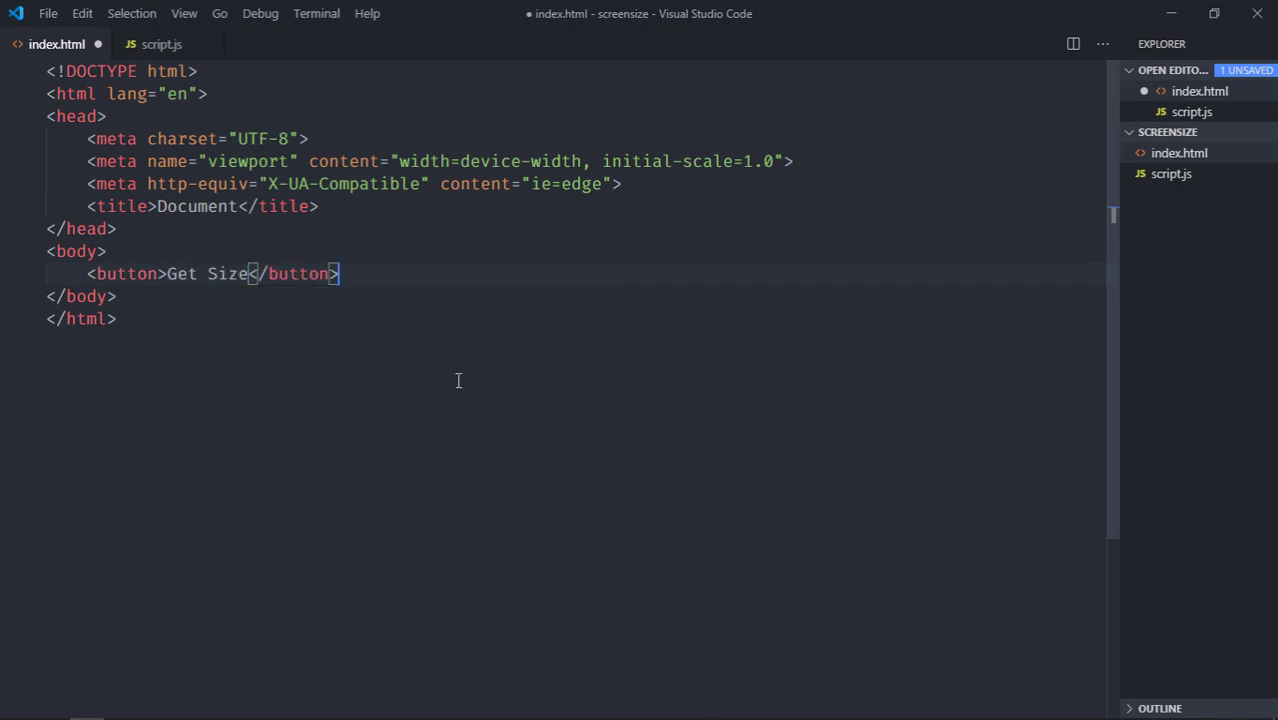
key("Return")
type("hr")
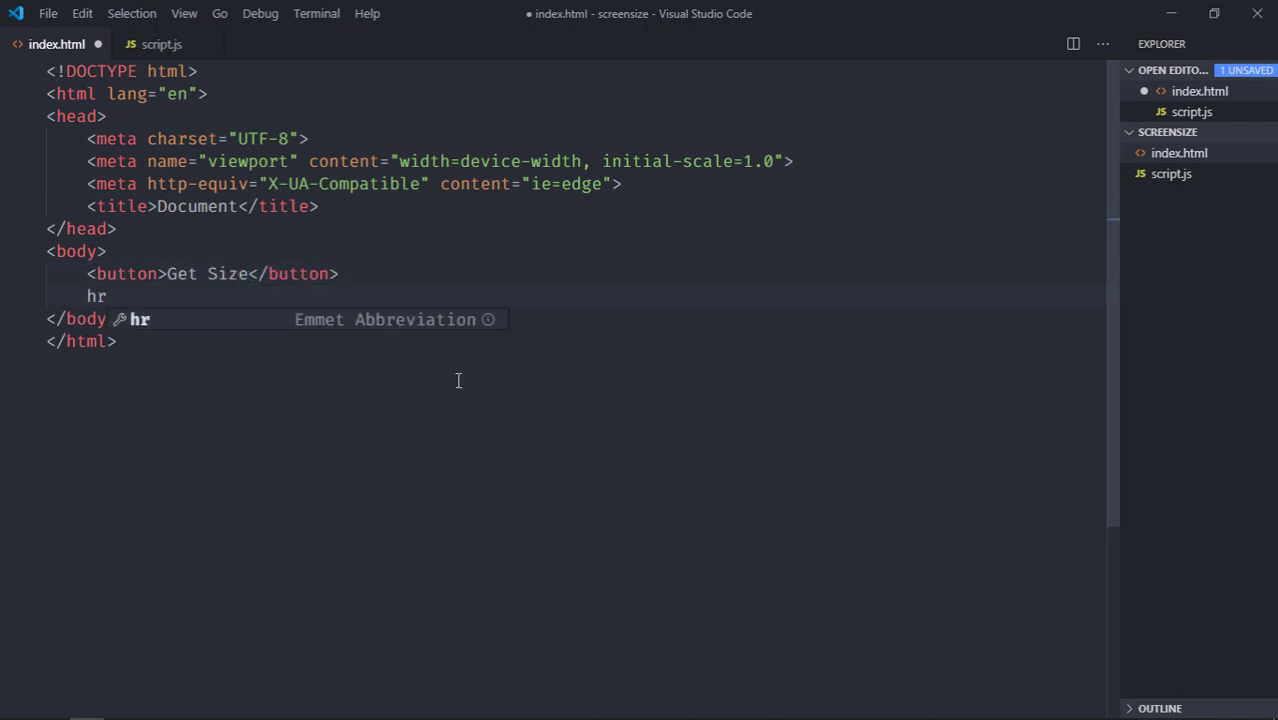
key("Tab")
key("Return")
Add a div with id screenSize below the rule.
type("d")
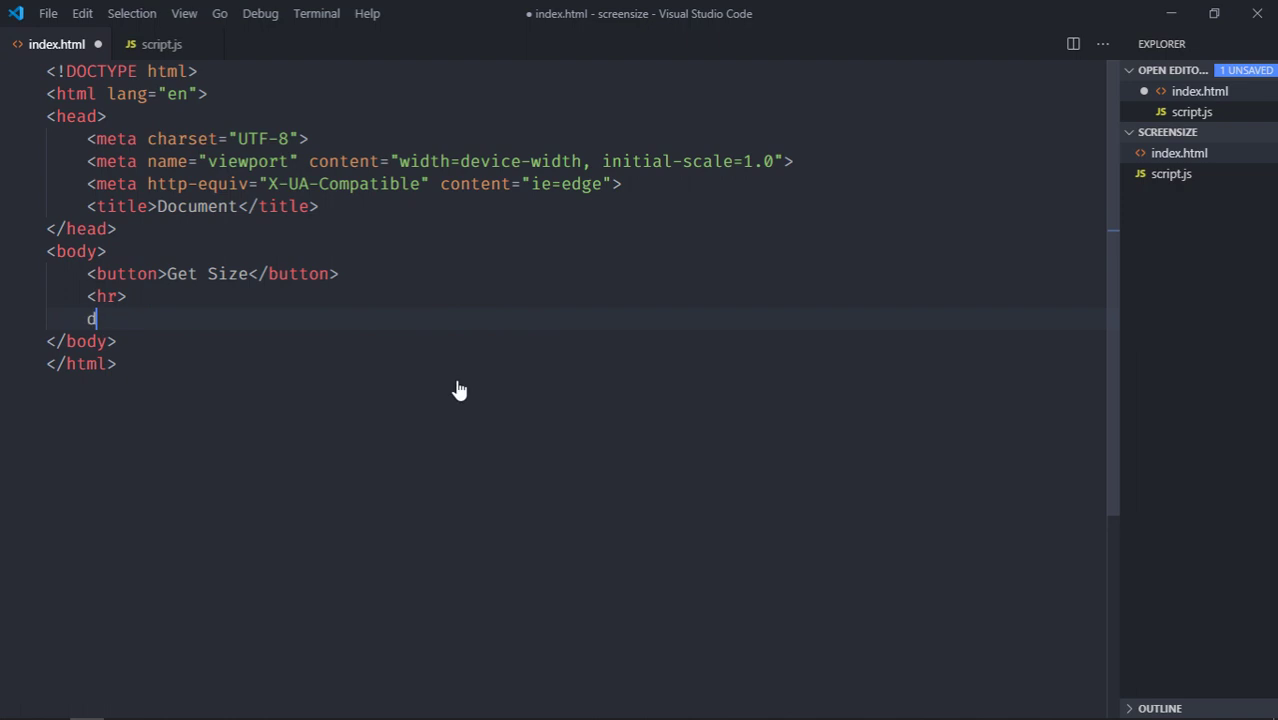
type("iv")
key("Tab")
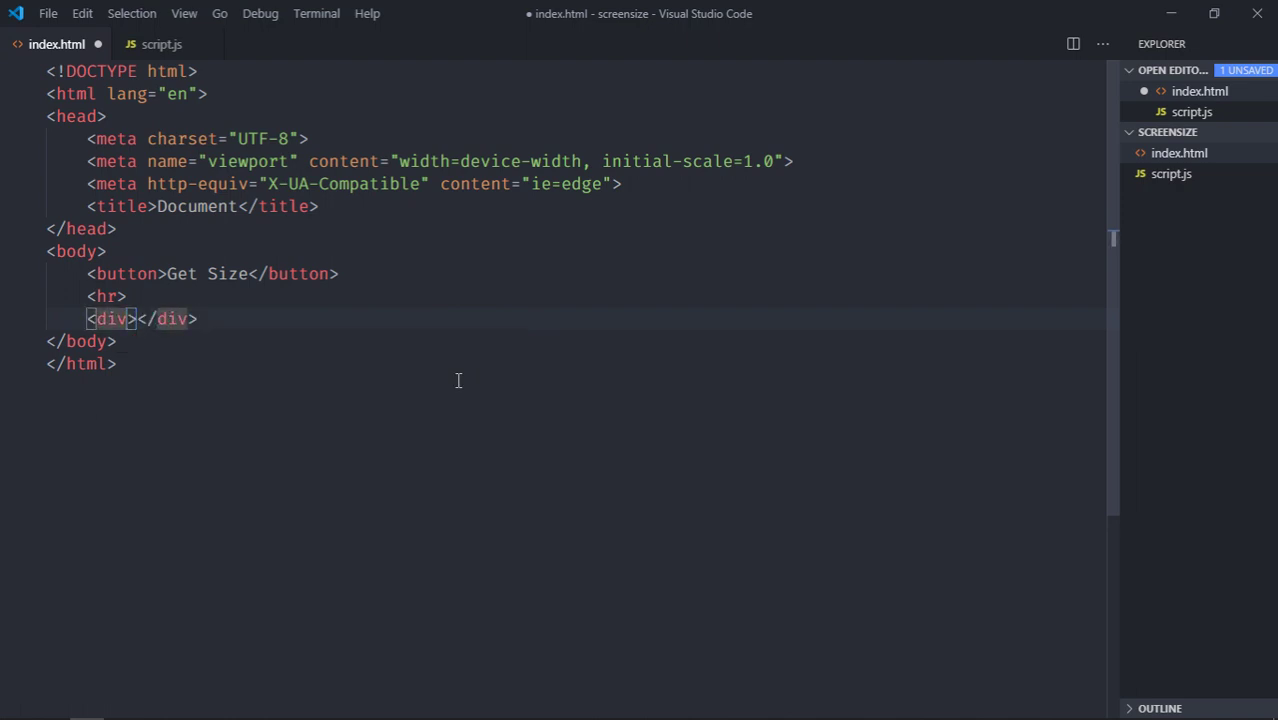
type("id")
key("Tab")
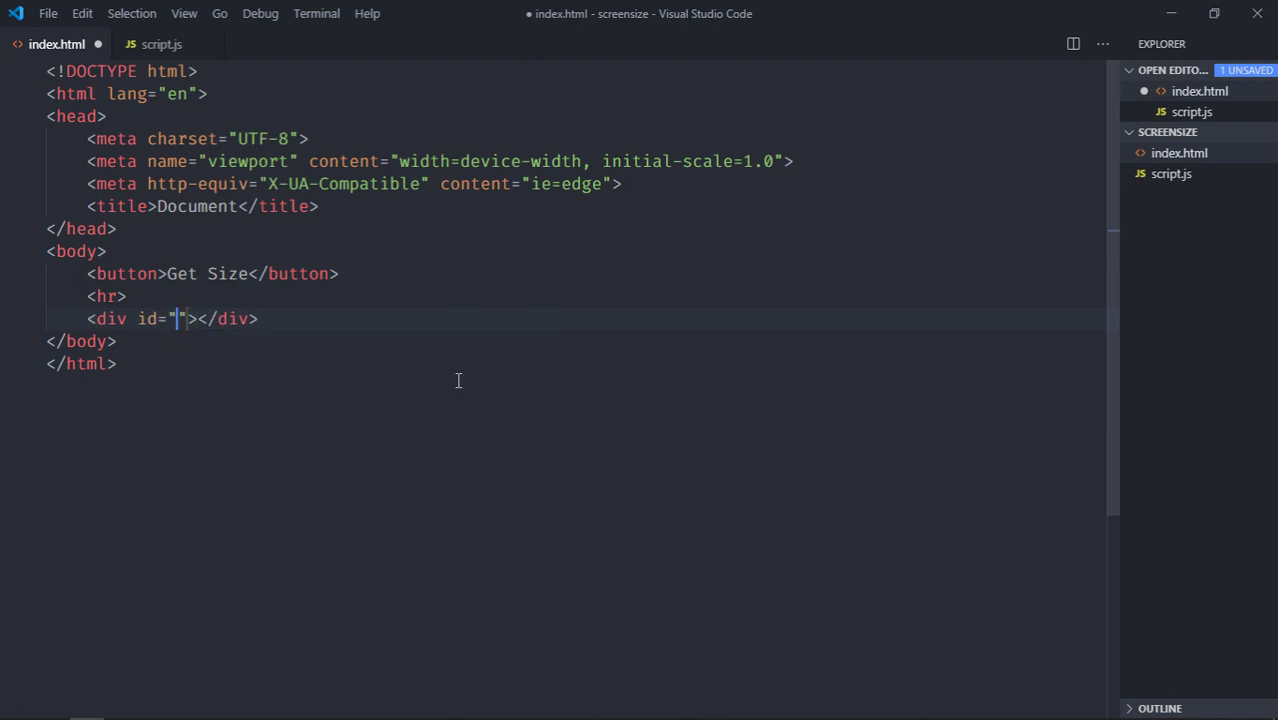
type("screen")
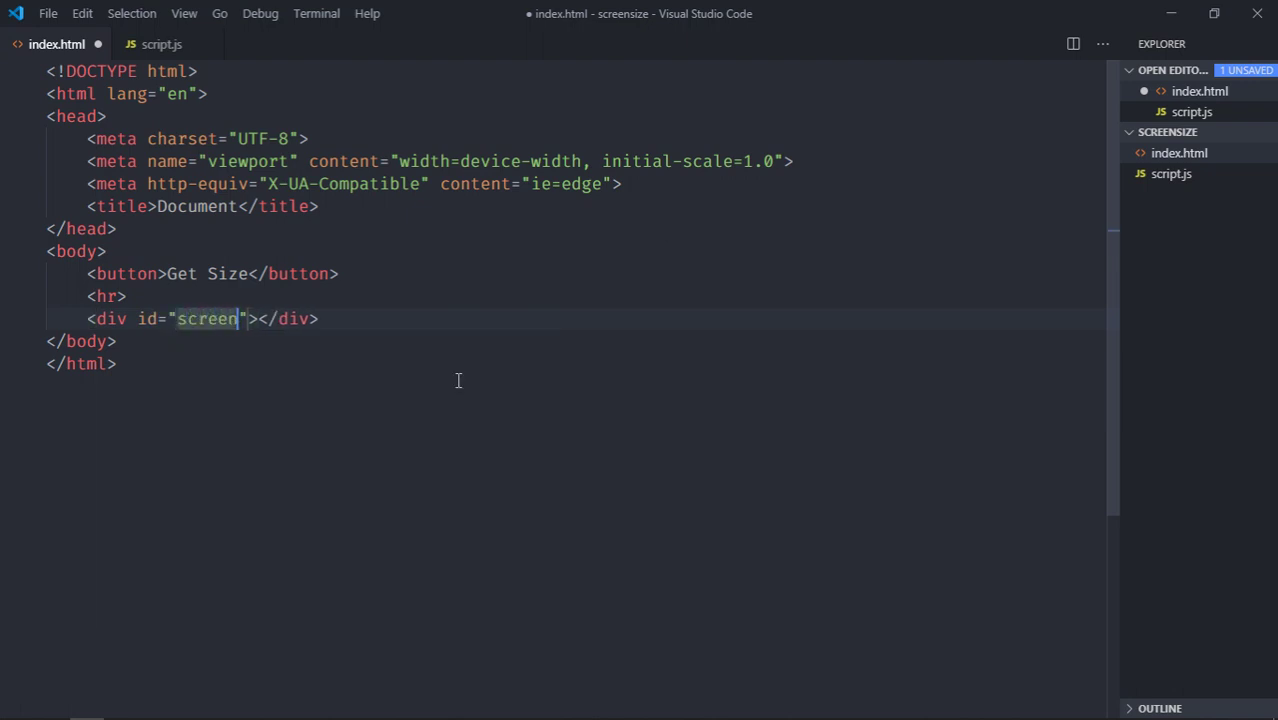
type("Size")
Duplicate the screenSize div line twice.
key("End")
key("shift+Home")
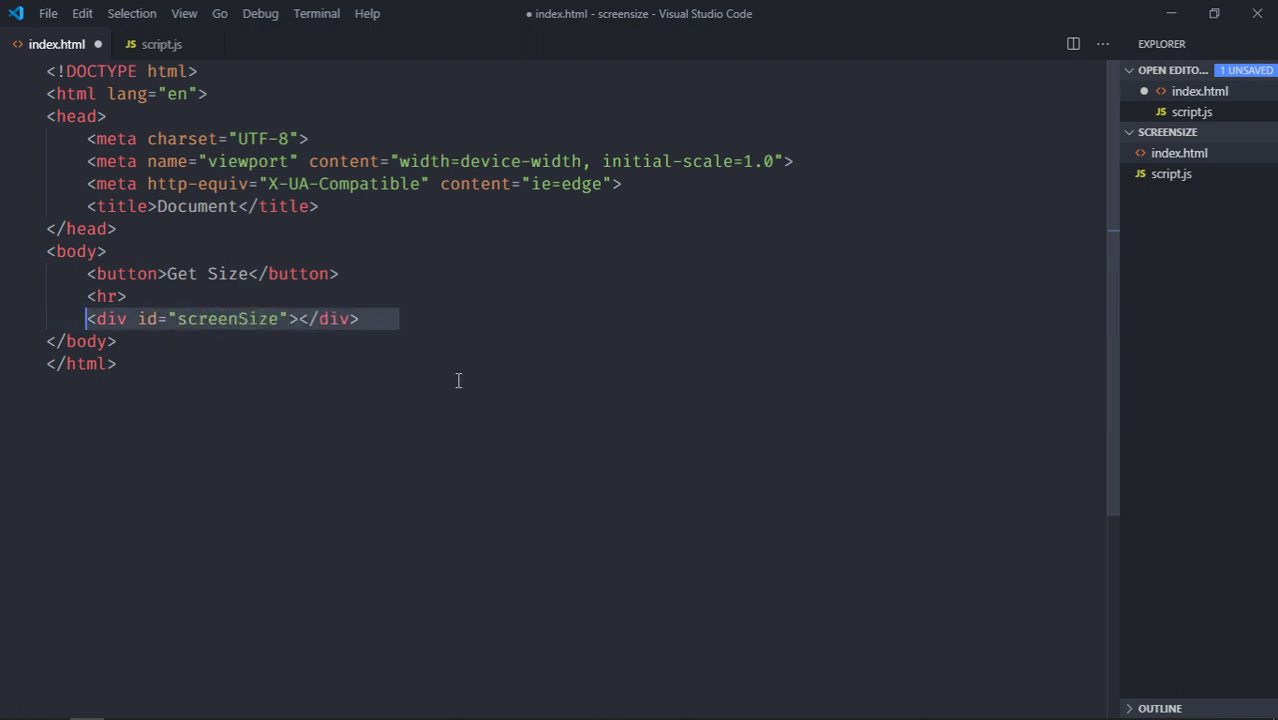
key("ctrl+c")
key("End")
key("Return")
key("ctrl+v")
key("Return")
key("ctrl+v")
Rename the copied div ids to contentSize and windowSize, then save index.html.
key("Up")
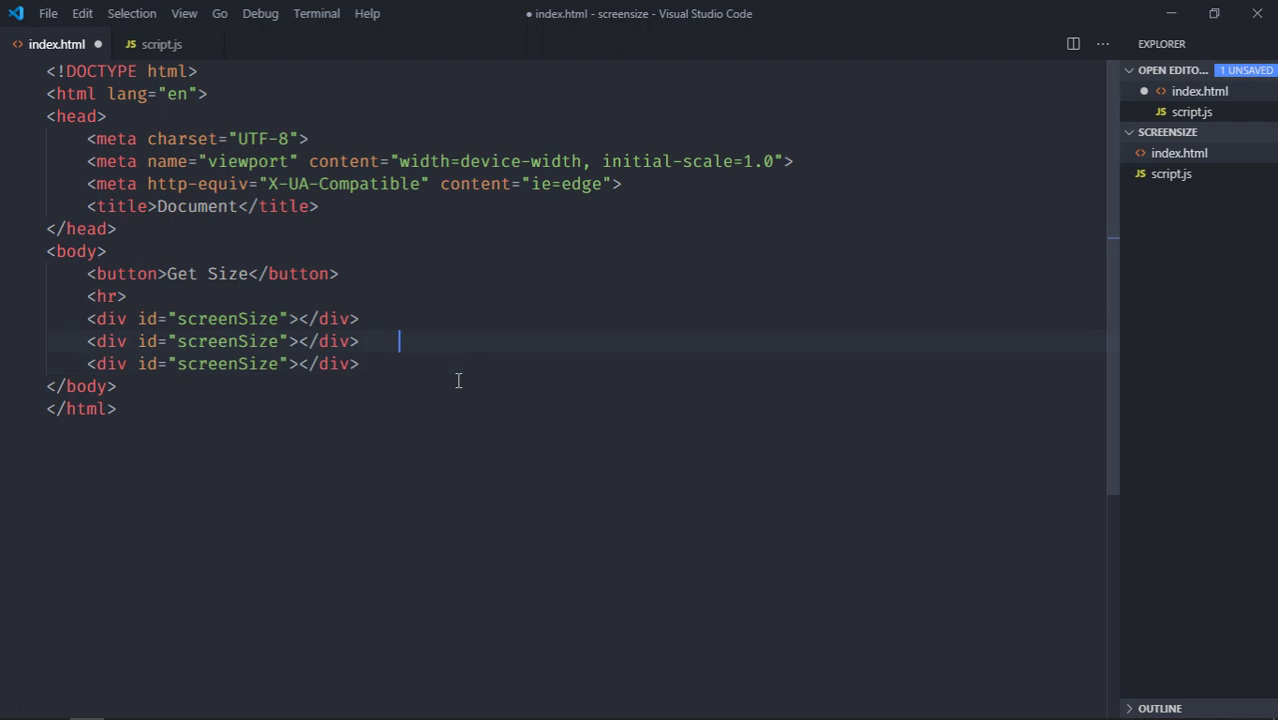
key("Left")
key("Left")
key("Left")
key("Left")
key("Left")
key("shift+Left")
key("shift+Left")
key("shift+Left")
key("shift+Left")
key("shift+Left")
key("shift+Left")
type("conte")
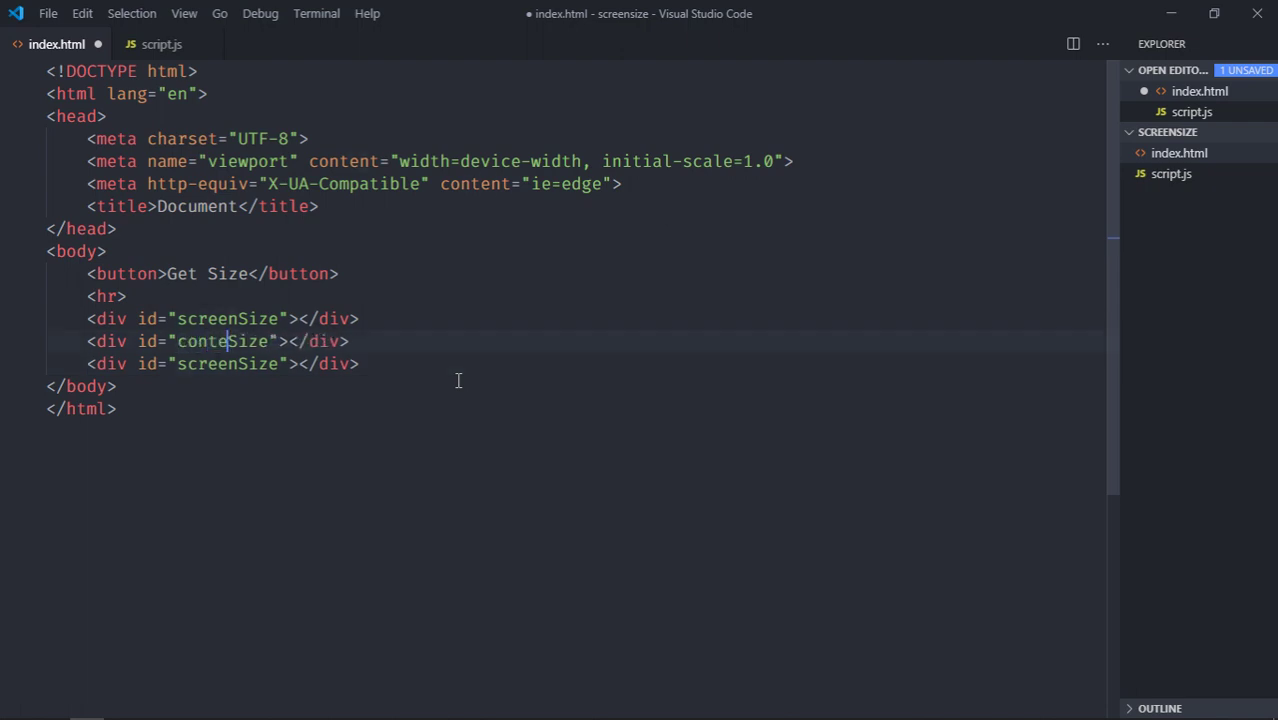
type("nt")
key("Down")
key("Left")
key("shift+Left")
key("shift+Left")
key("shift+Left")
key("shift+Left")
key("shift+Left")
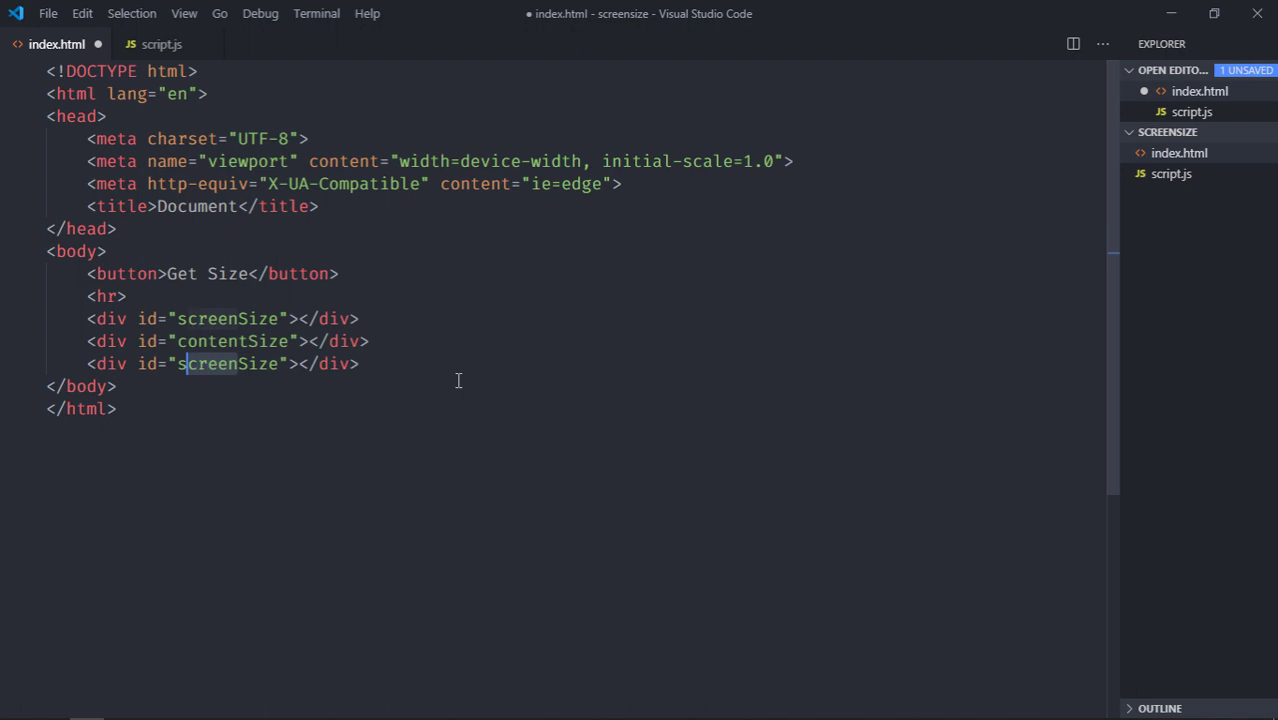
key("shift+Left")
type("wi")
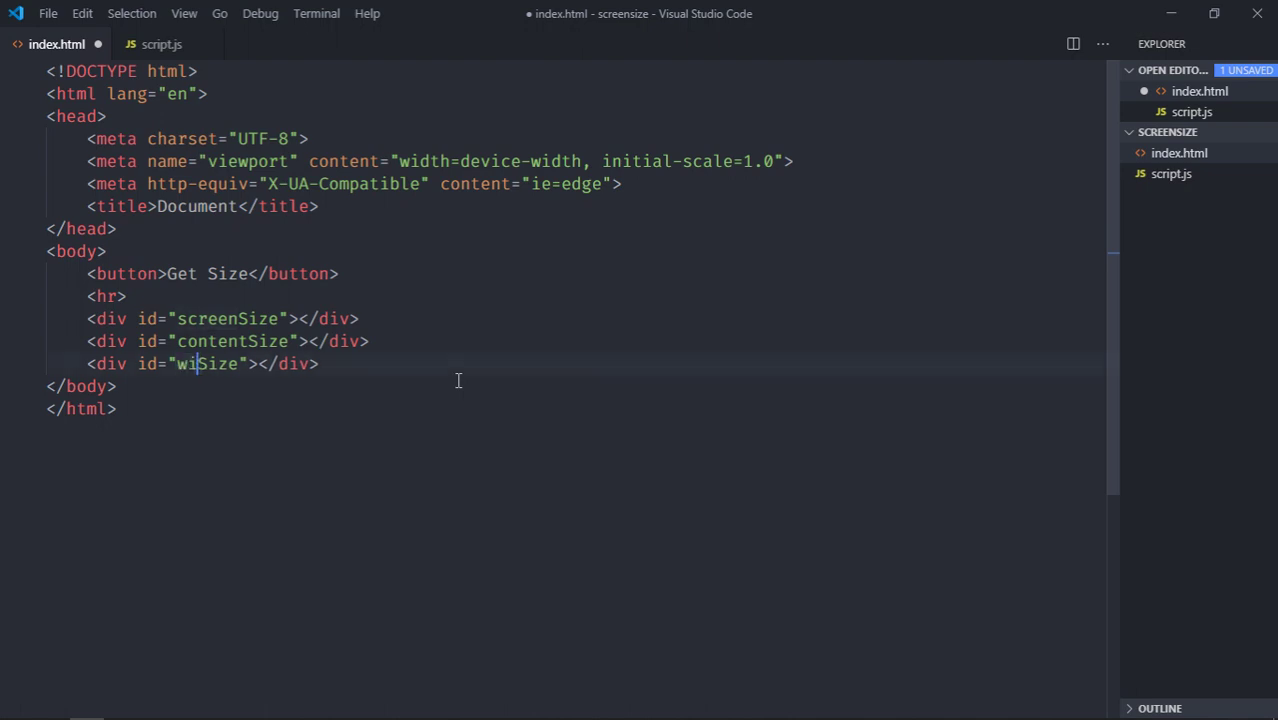
type("ndow")
key("Up")
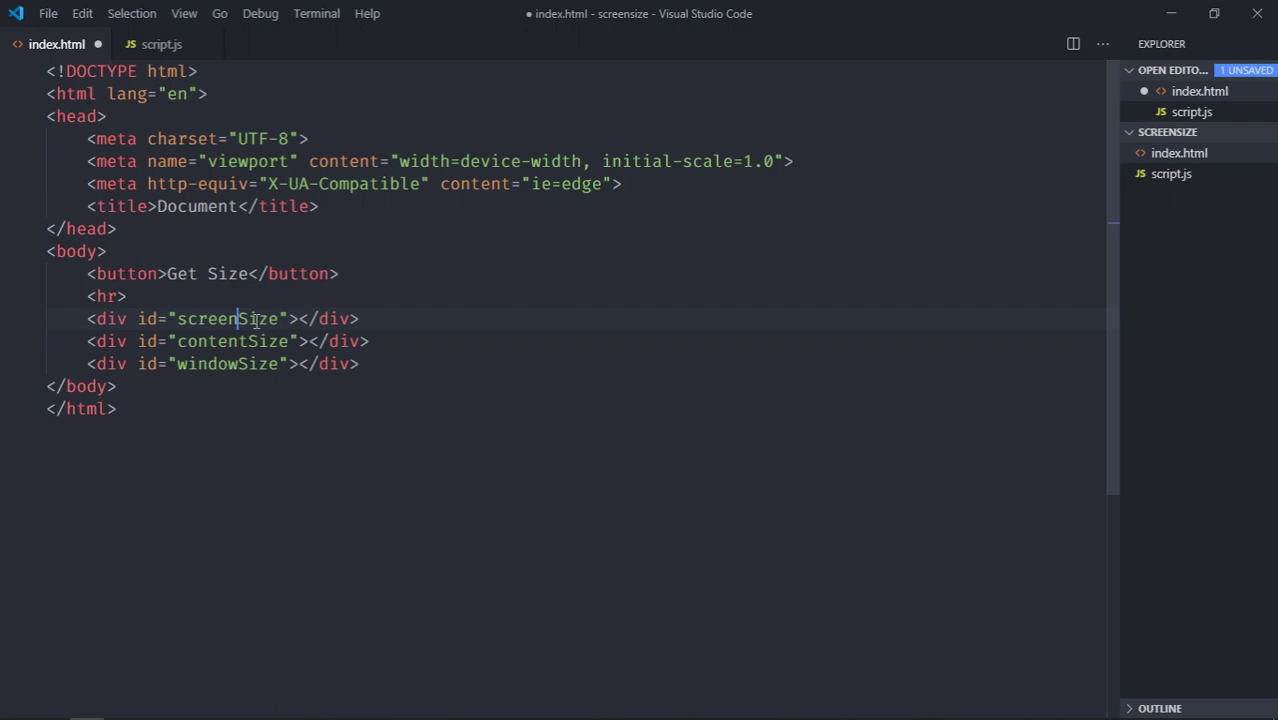
key("ctrl+s")
left_click(342, 432)
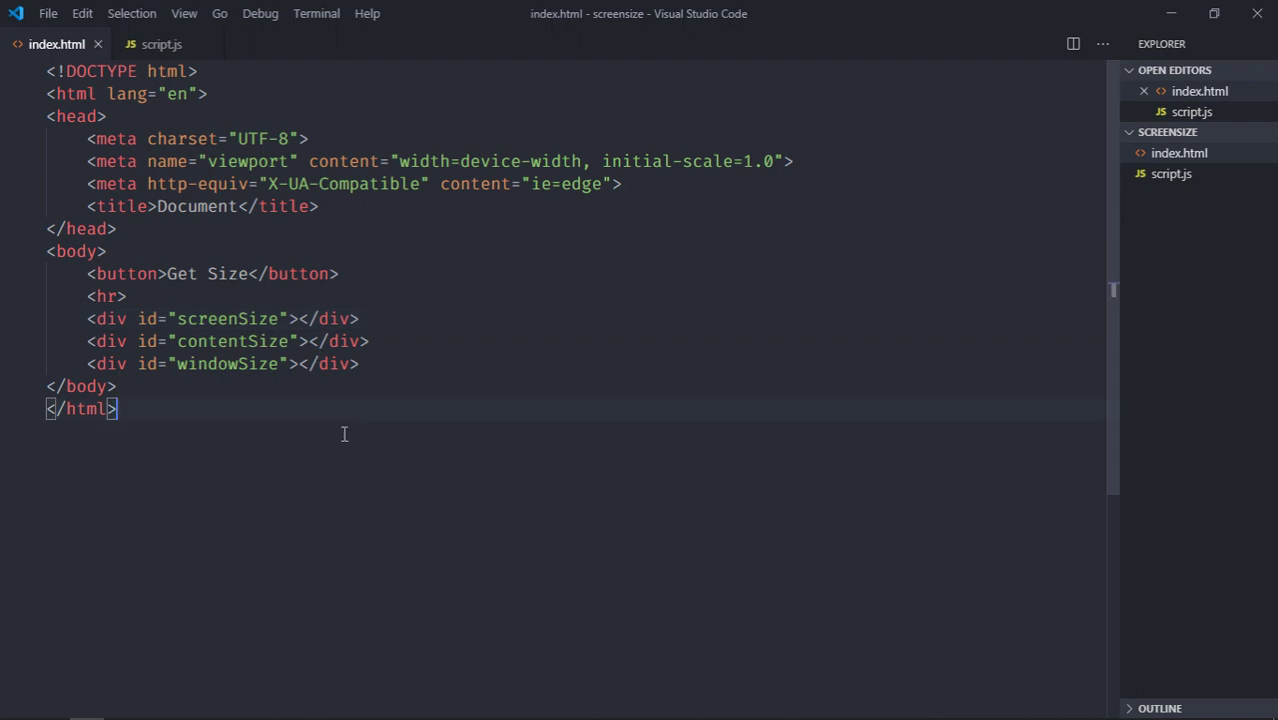
Serve index.html with Live Server from the Explorer's Open with Live Server option.
right_click(1163, 155)
left_click(1080, 176)
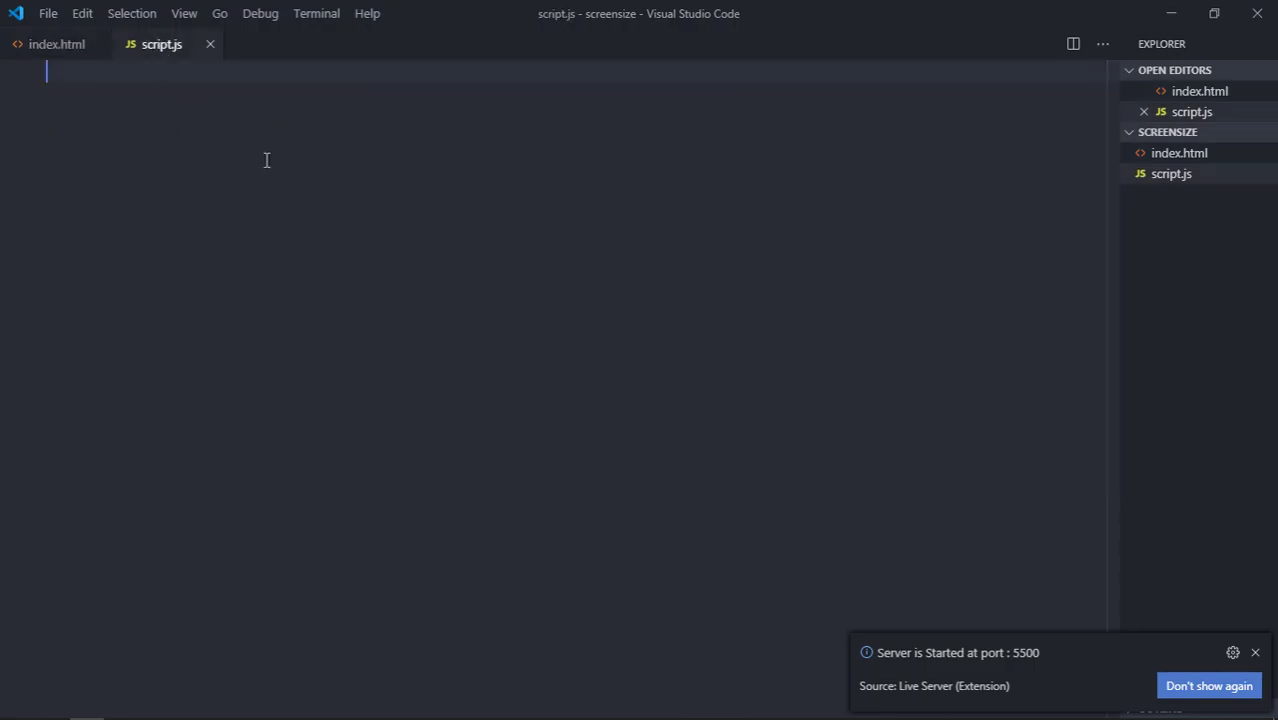
Declare btn as document.querySelector('button') in script.js.
type("let")
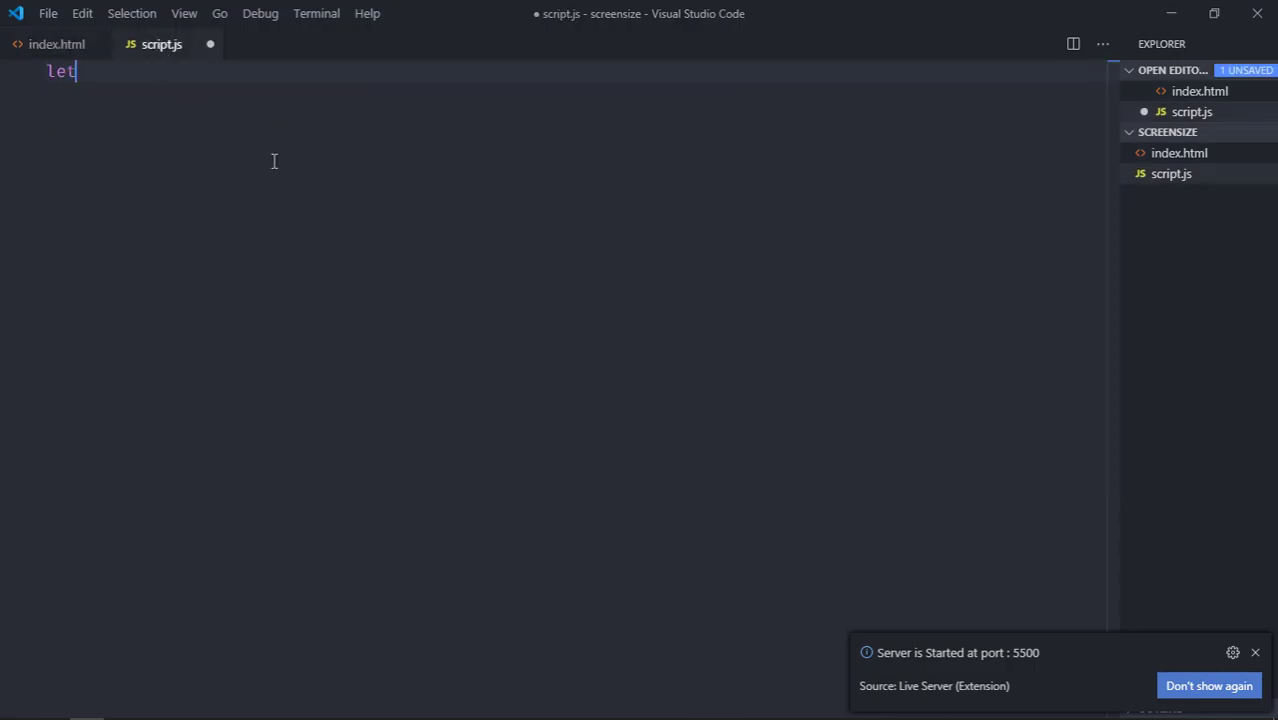
type(" btn = ")
type("documen")
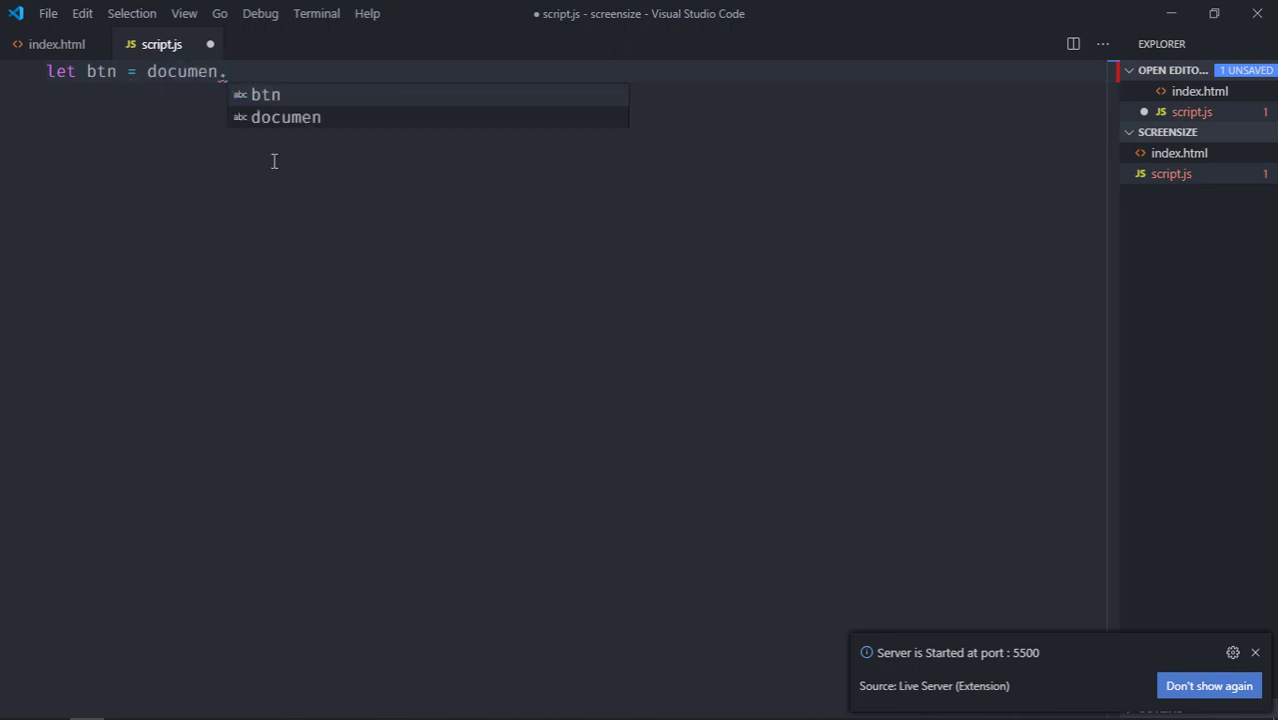
type("t.query")
key("Return")
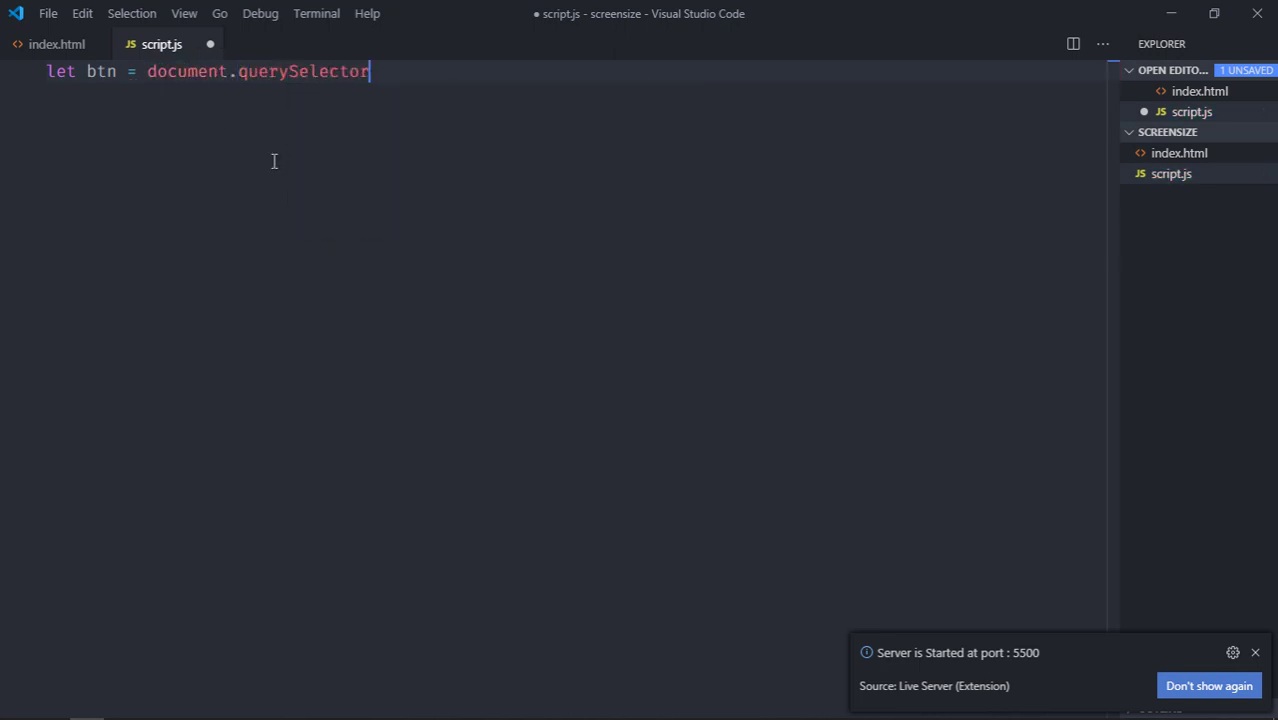
type("('b")
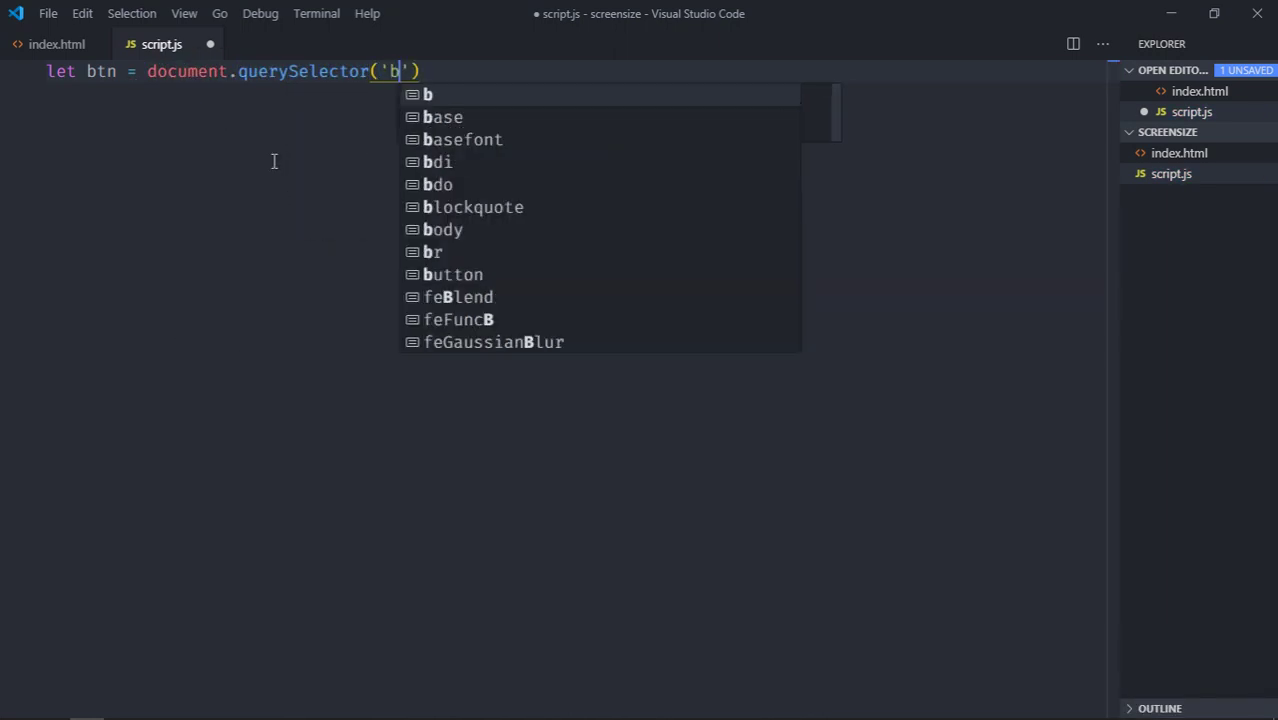
type("utton")
key("End")
type(";")
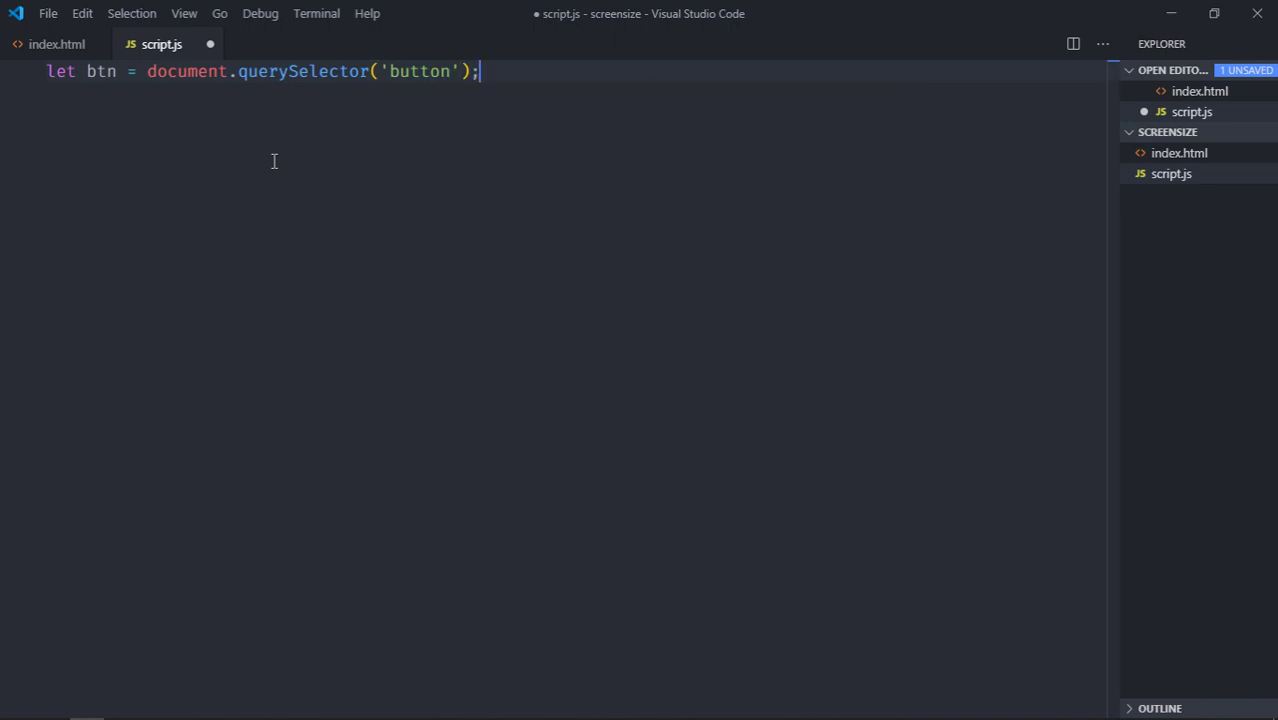
key("Return")
Add a screenSize variable selecting '#screenSize'.
type("let contentS")
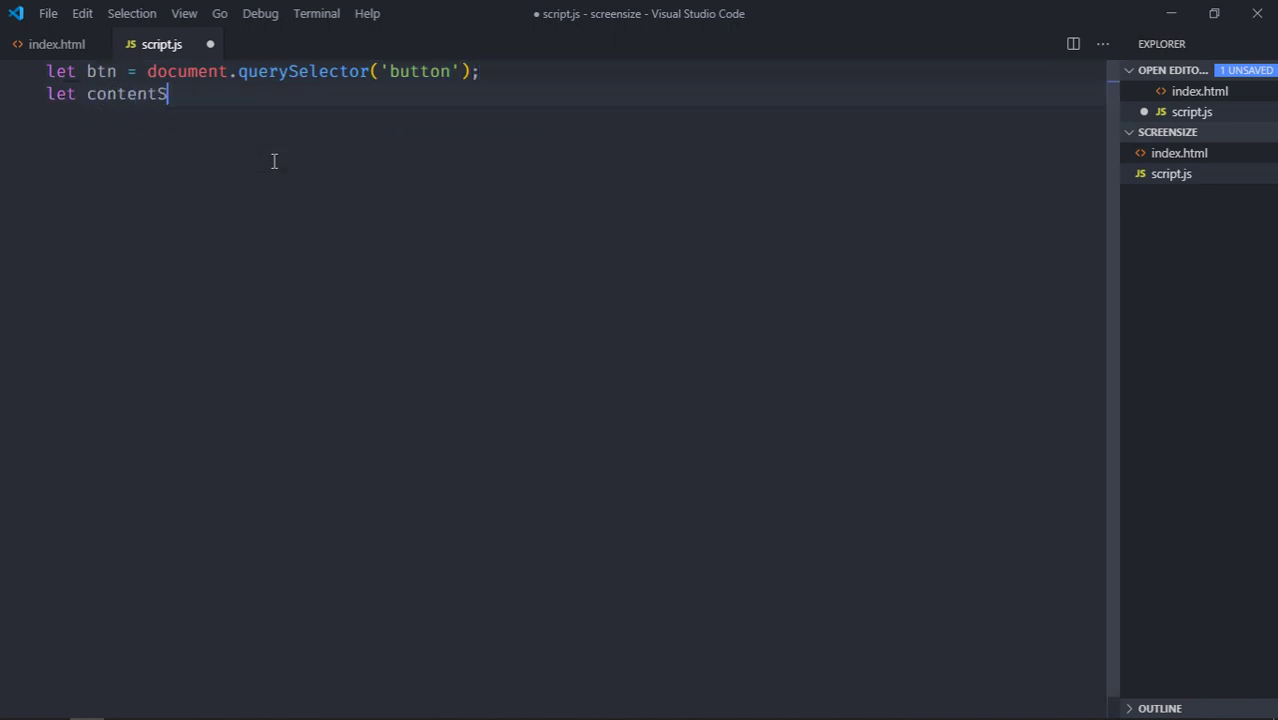
type("ize = docume")
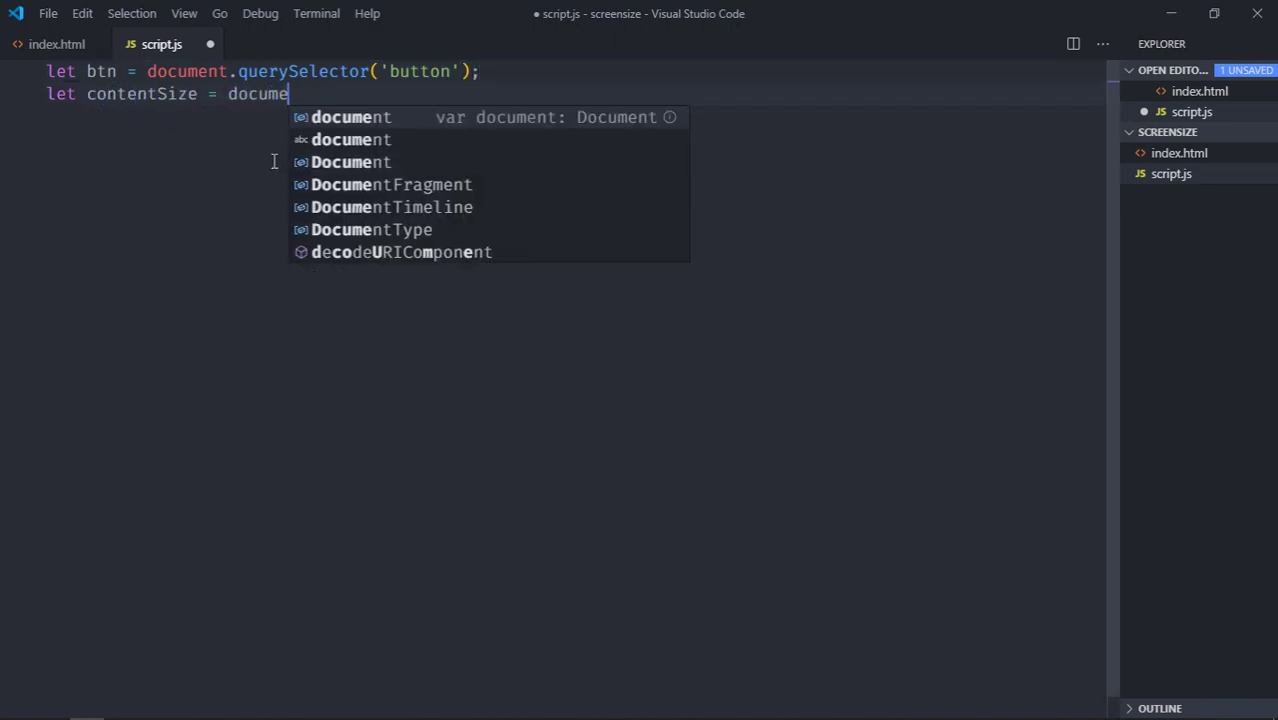
type("nt.")
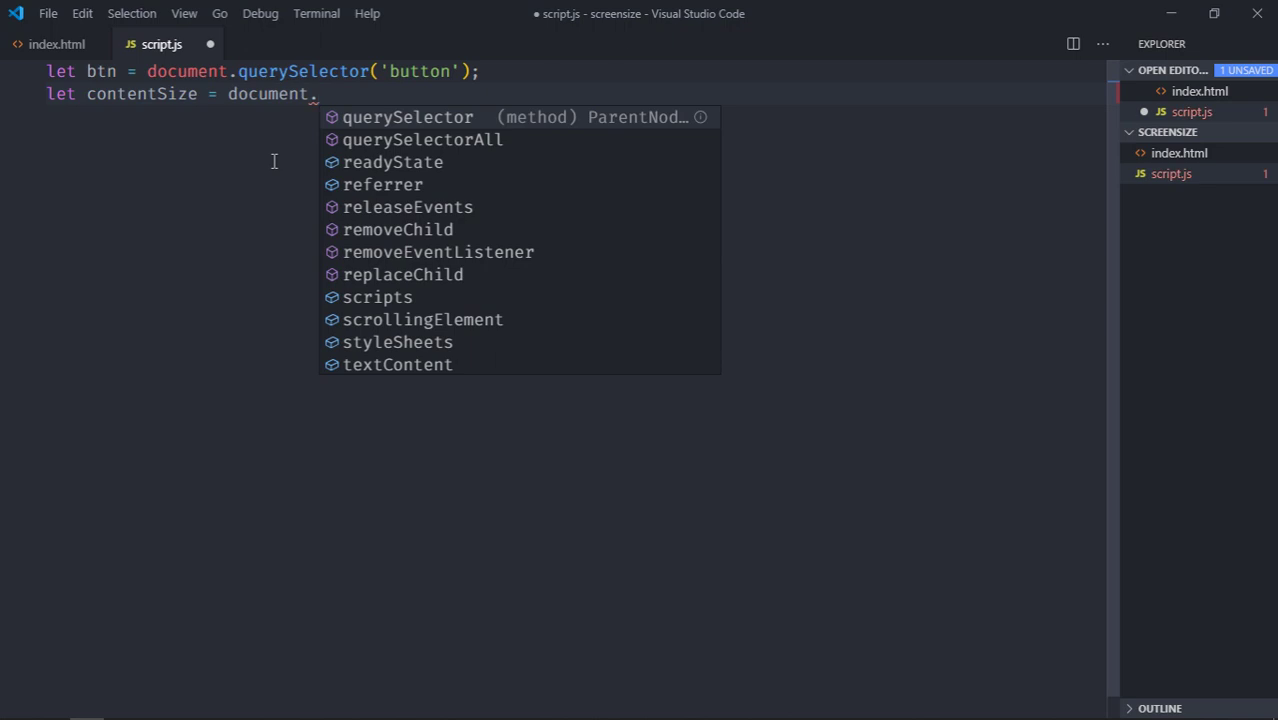
key("Return")
type("(")
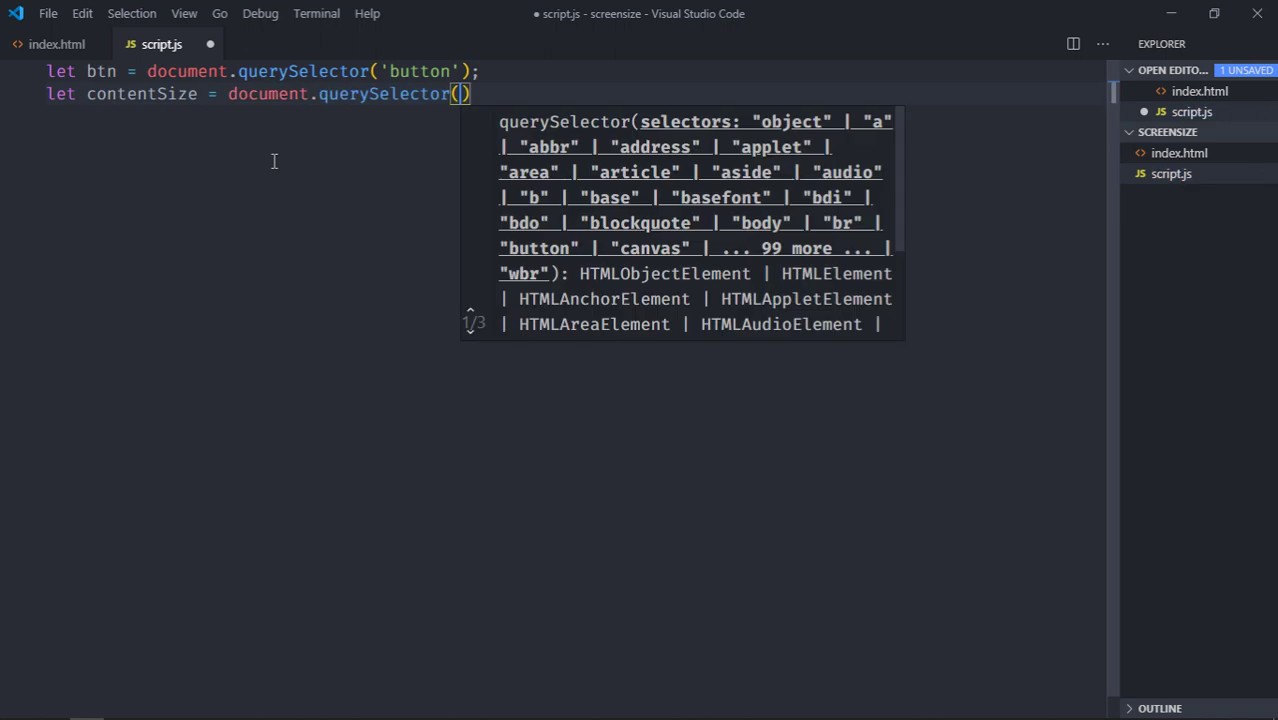
type("'screen")
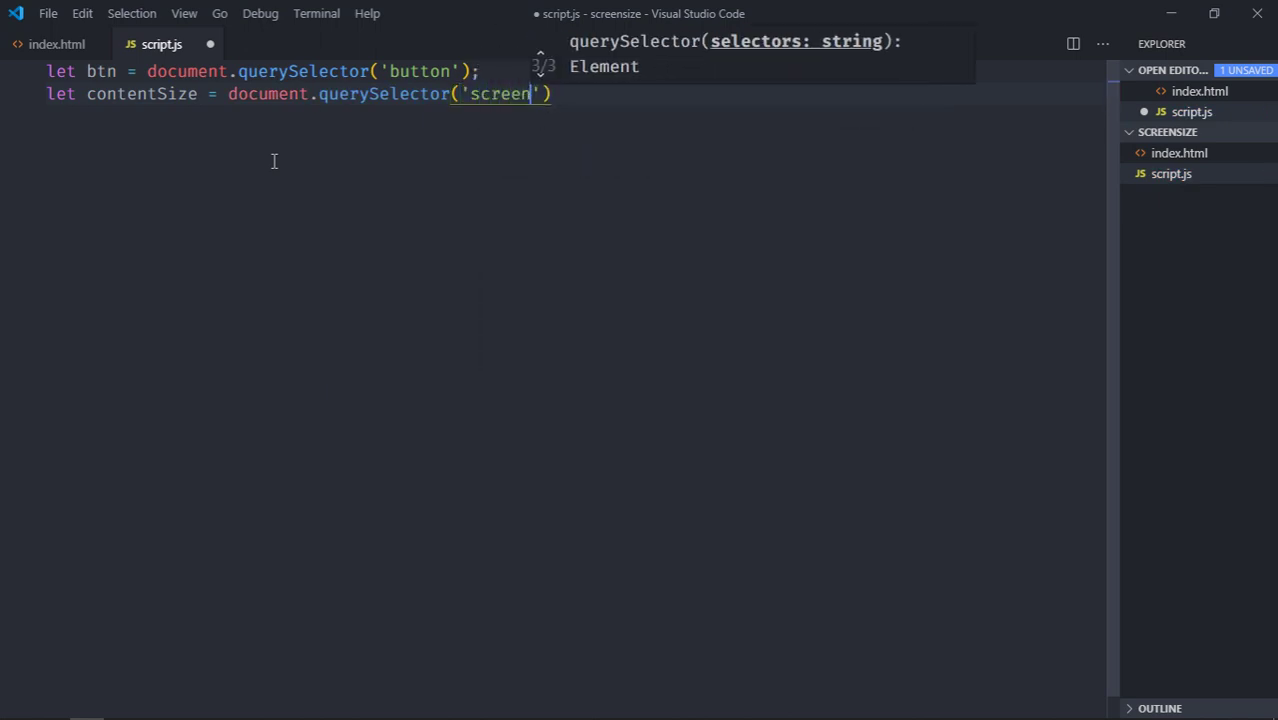
type("Size")
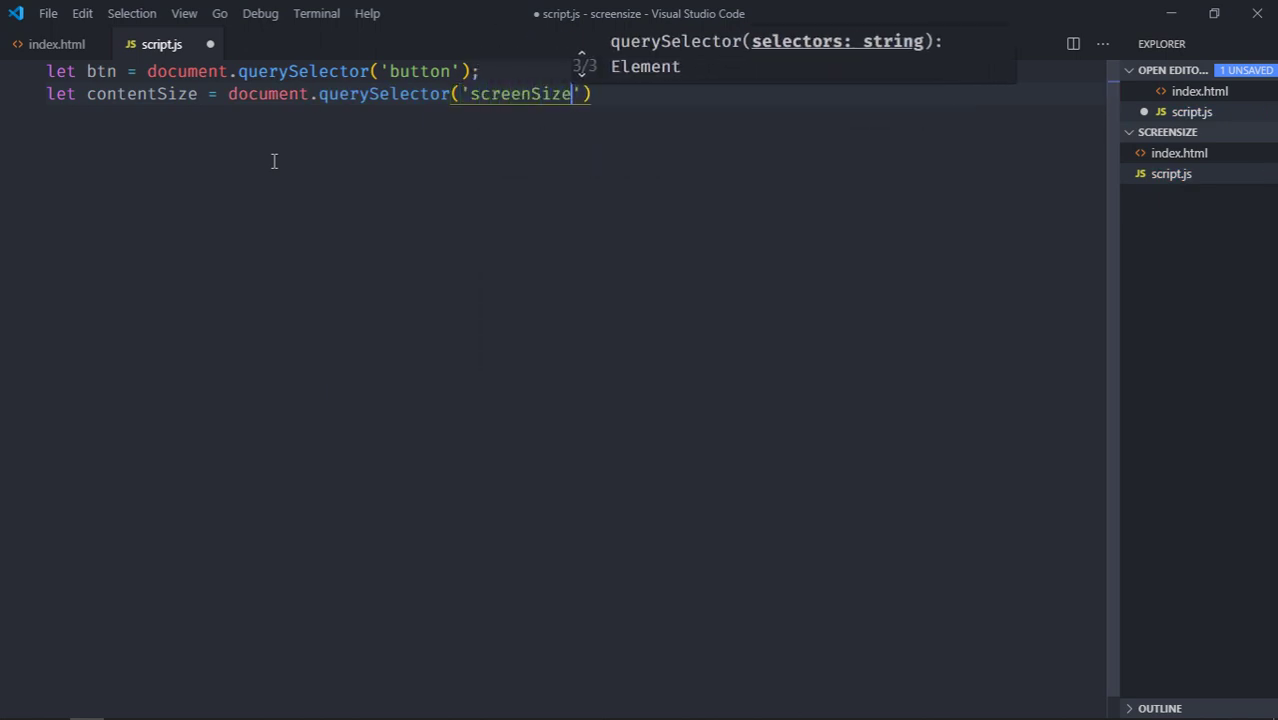
key("ctrl+Left")
key("ctrl+Left")
key("Right")
key("Right")
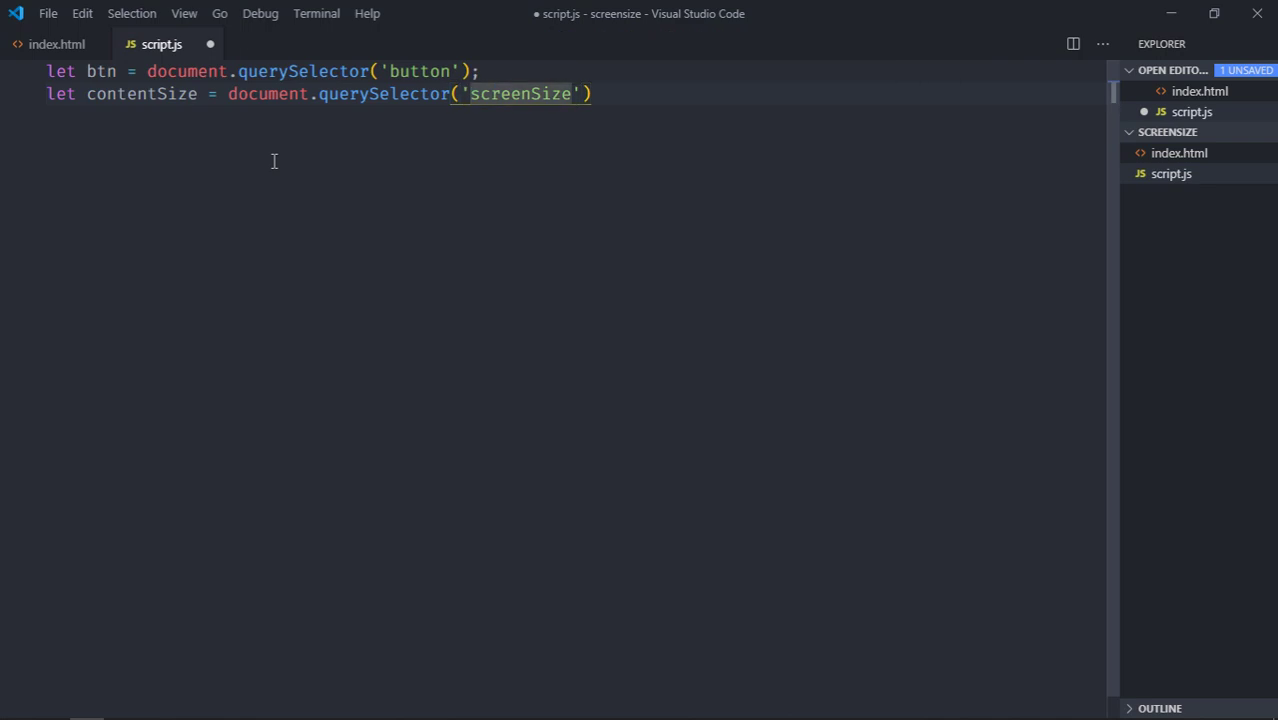
type("#")
key("Right")
key("shift+alt+Right")
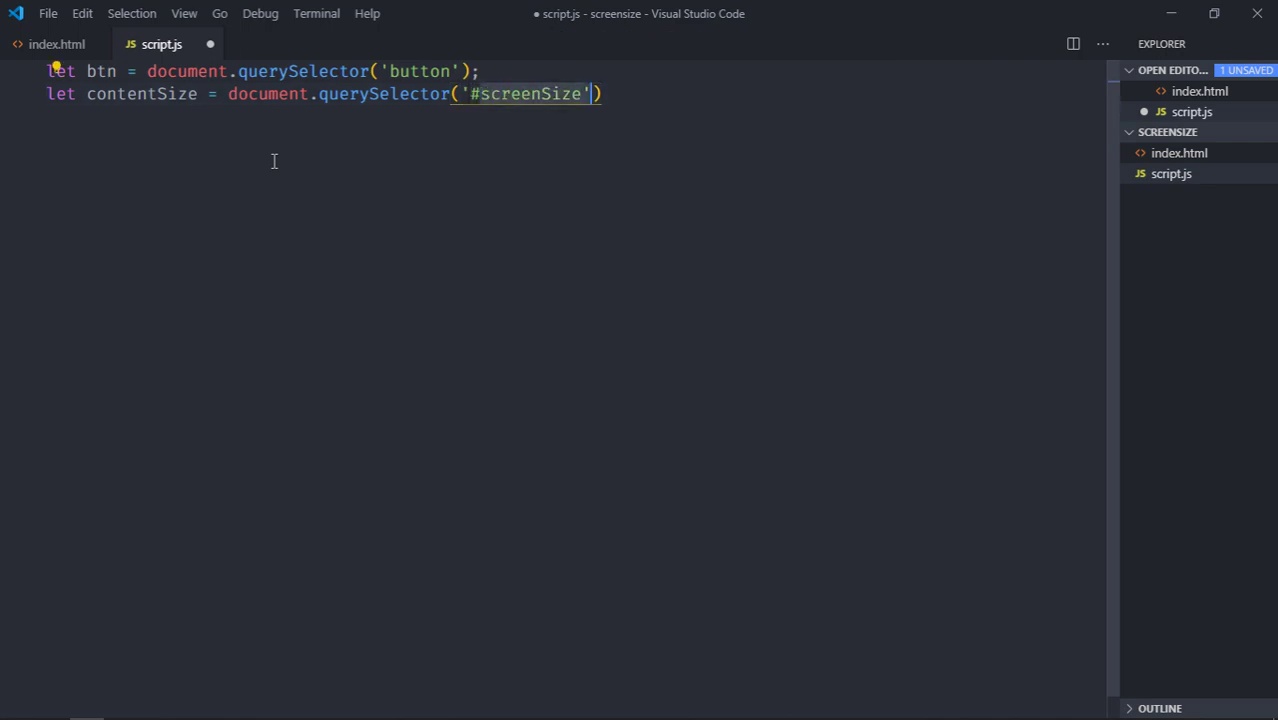
double_click(142, 94)
type("screenSize")
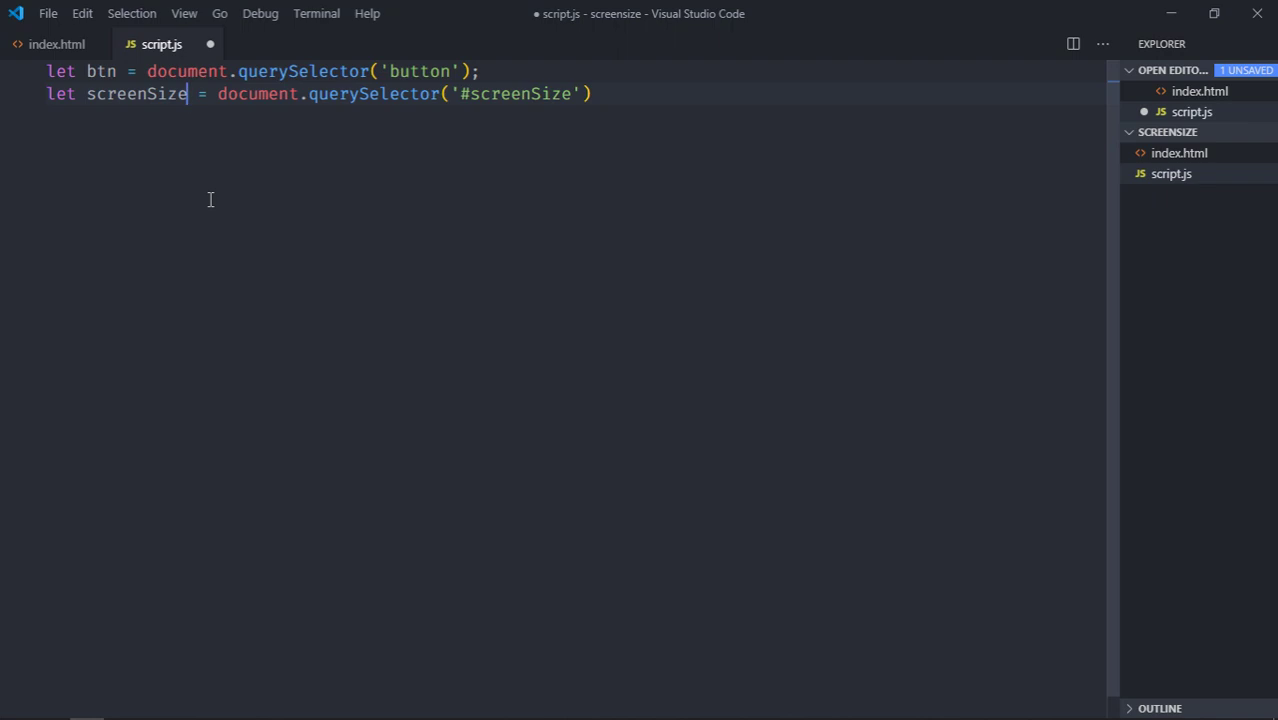
Duplicate the screenSize declaration line twice.
key("End")
key("shift+Home")
key("End")
type(";")
key("shift+Home")
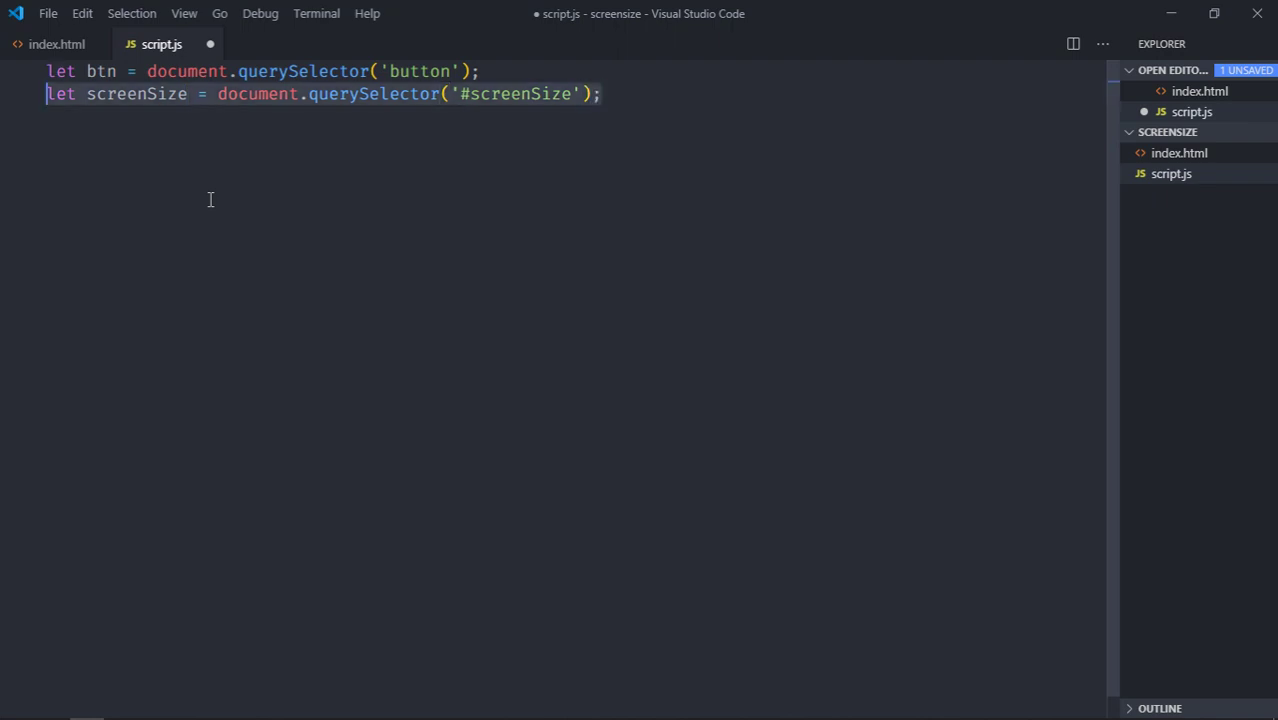
key("ctrl+c")
key("End")
key("Return")
key("ctrl+v")
key("Return")
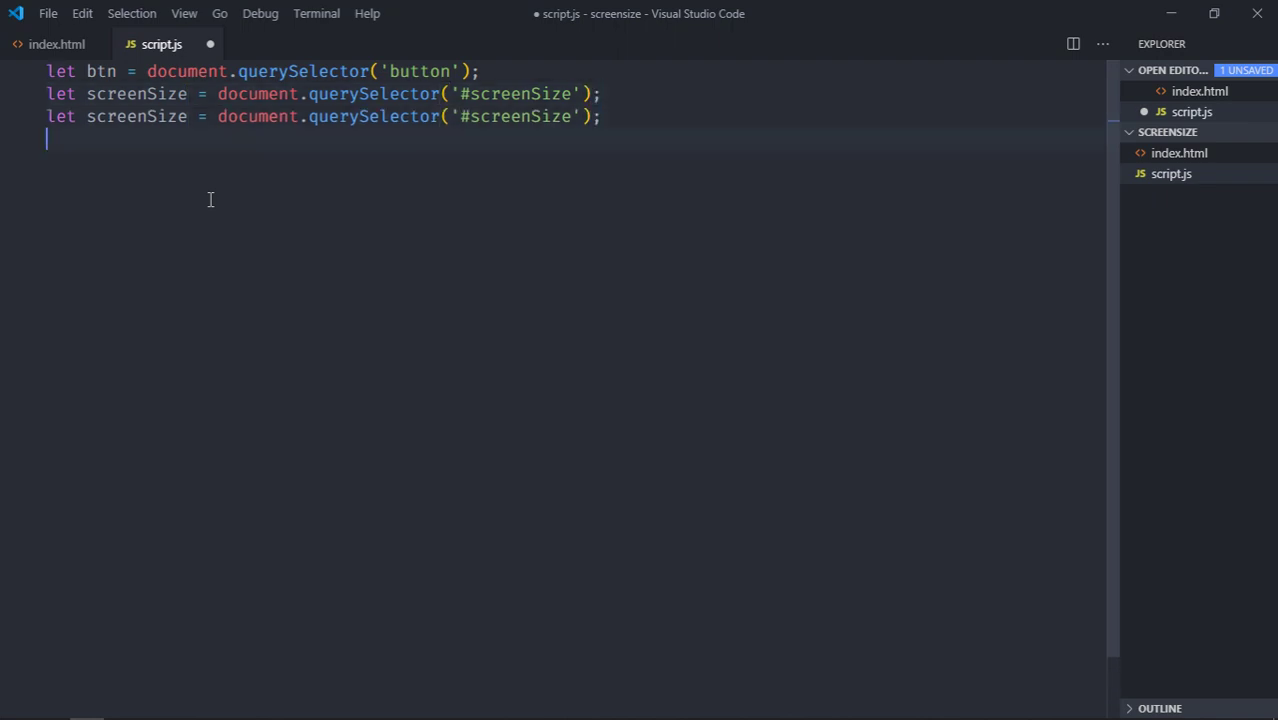
key("ctrl+v")
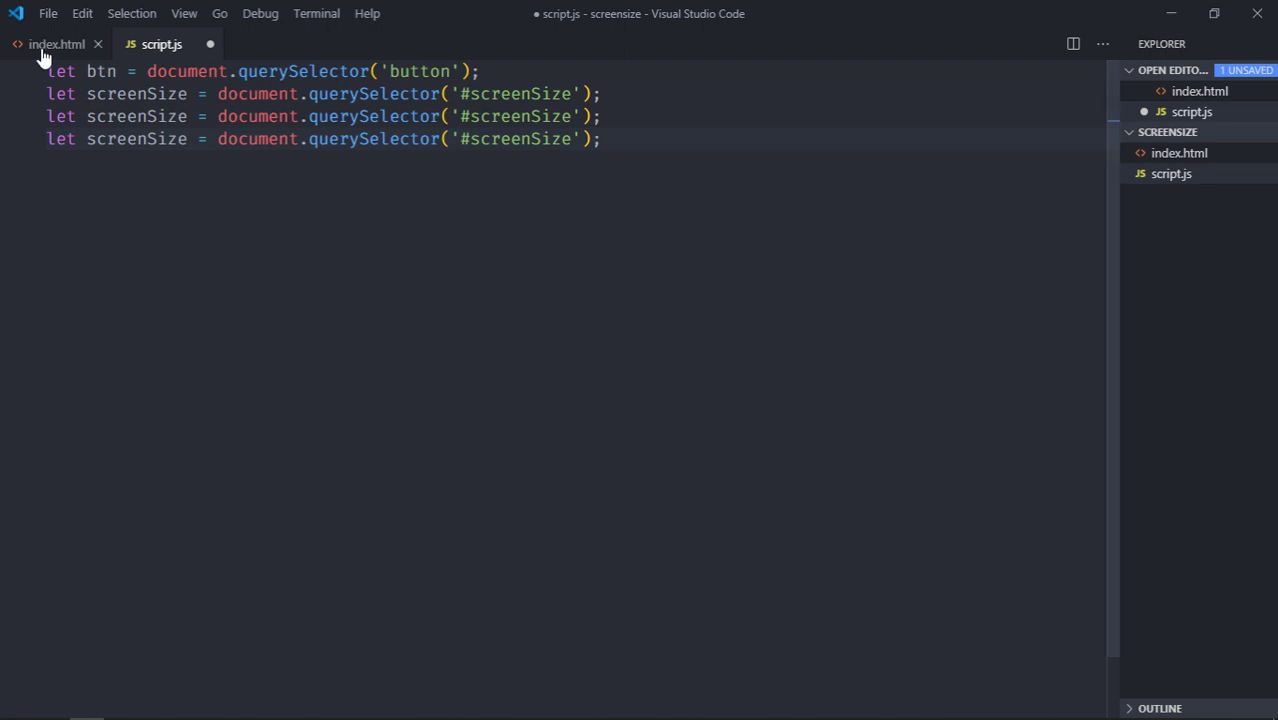
In index.html, move the windowSize div directly below screenSize and save.
left_click(48, 44)
left_click(381, 364)
key("shift+Home")
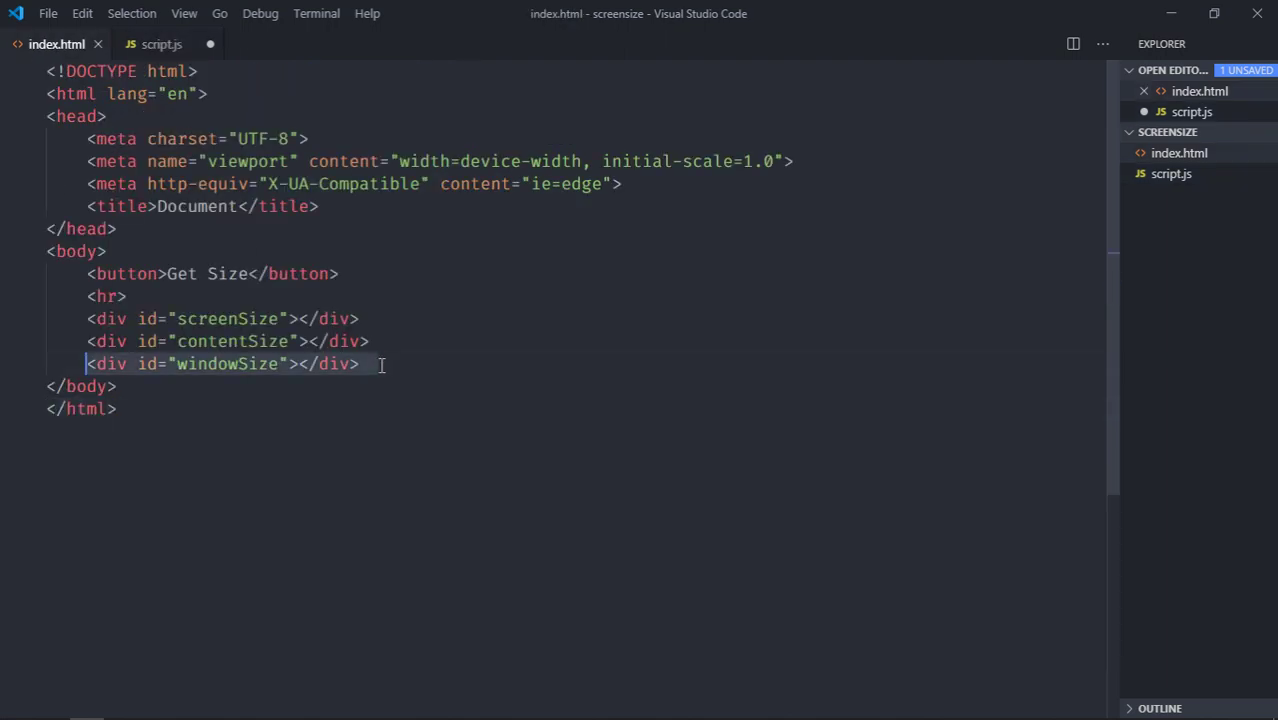
key("BackSpace")
key("Up")
key("Up")
key("End")
key("Return")
key("ctrl+v")
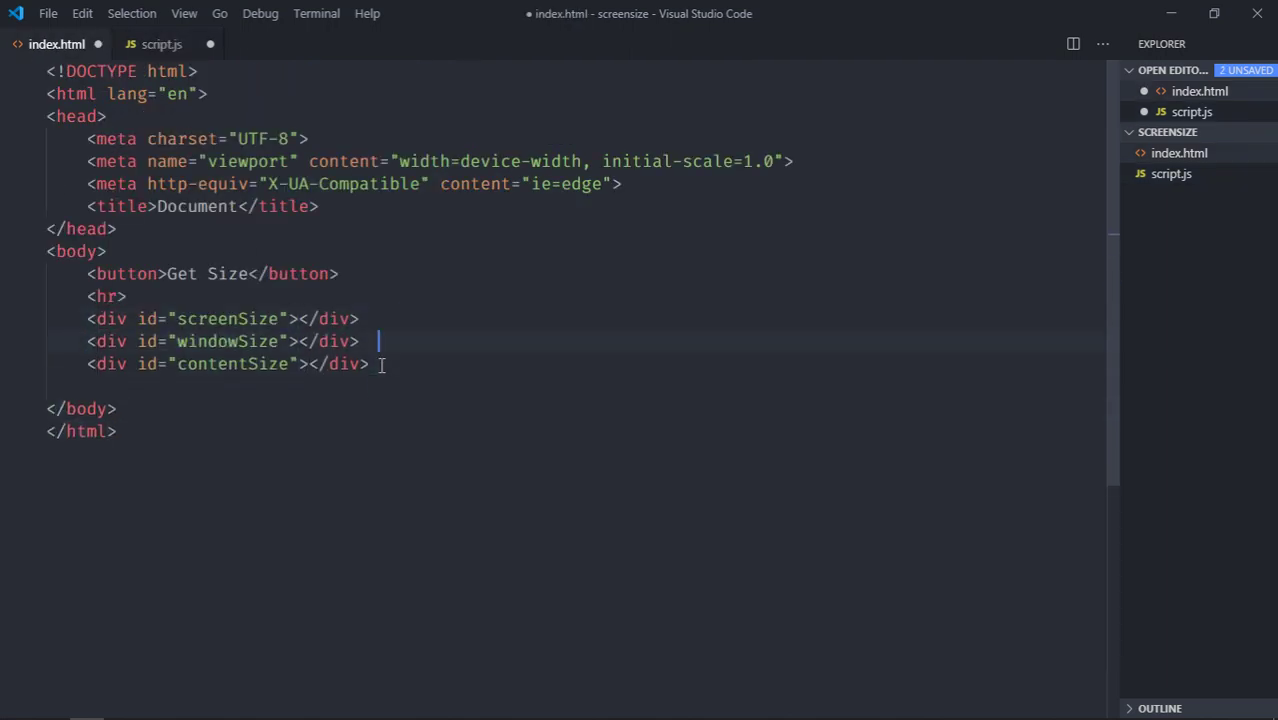
left_click(381, 364)
key("ctrl+s")
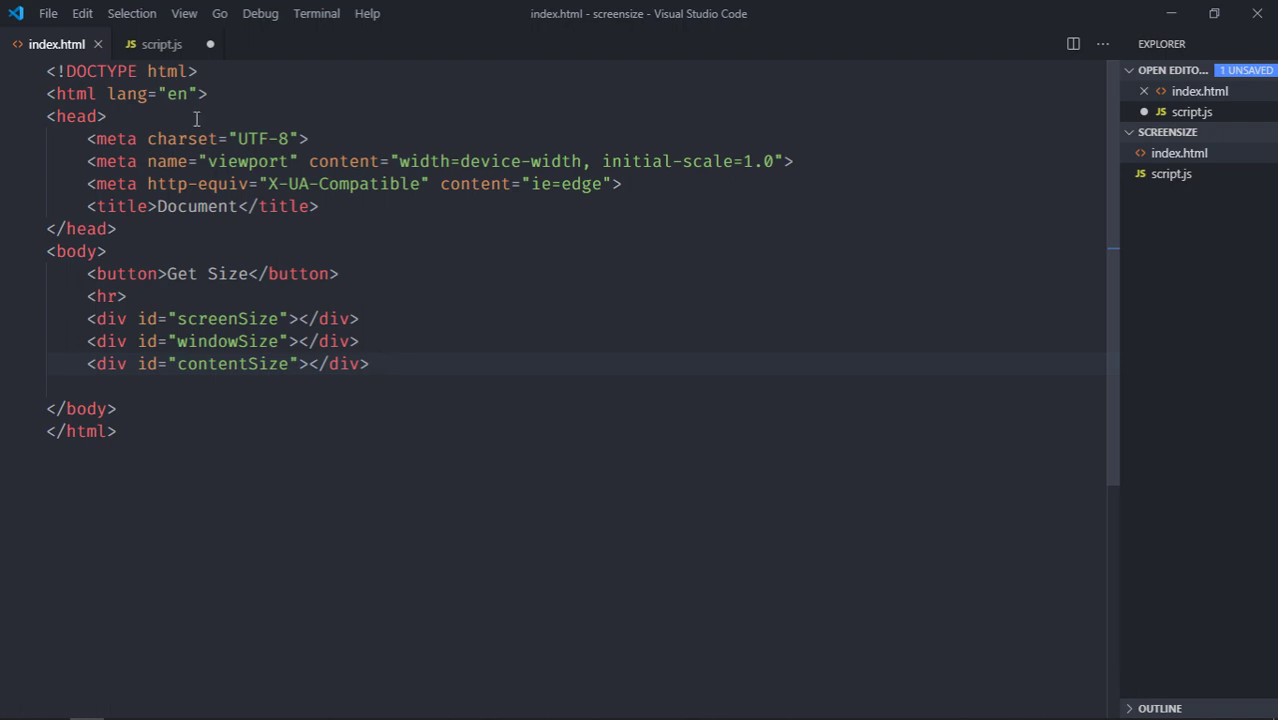
Rename the duplicated variables in script.js to windowSize and contentSize.
left_click(155, 44)
left_click(120, 124)
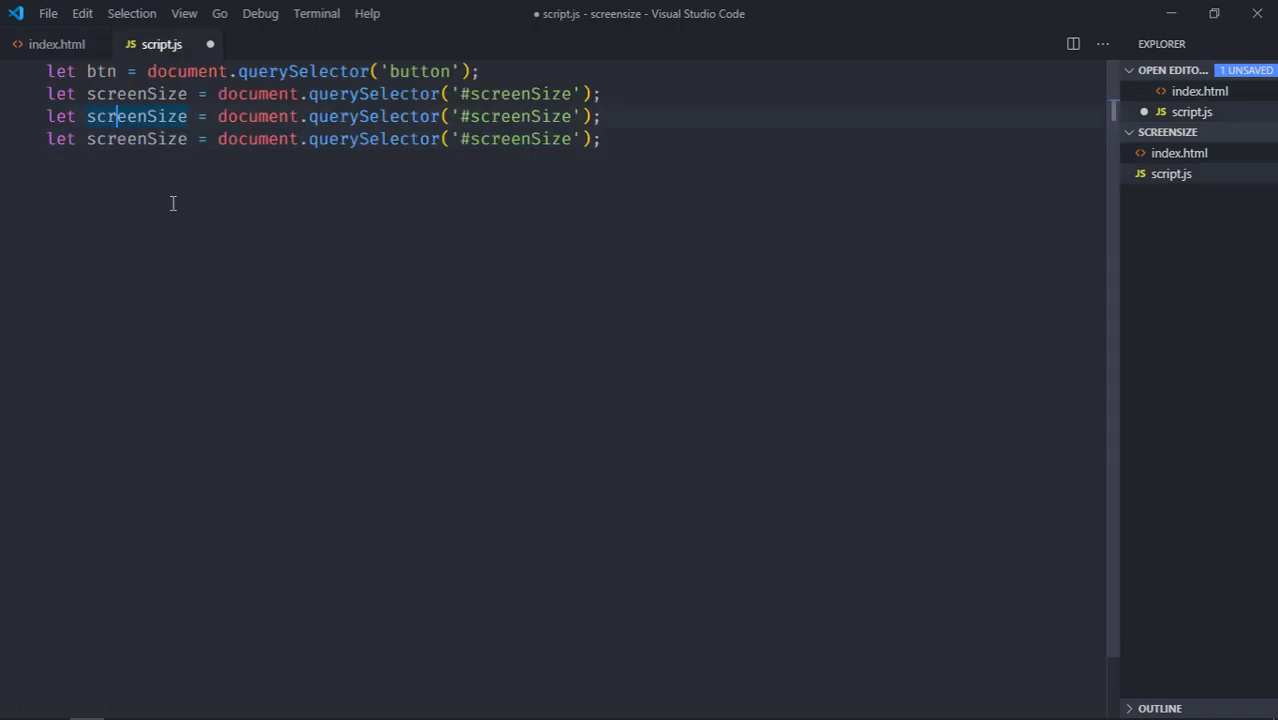
key("Left")
key("Left")
key("Delete")
key("Delete")
key("Delete")
key("Delete")
key("Delete")
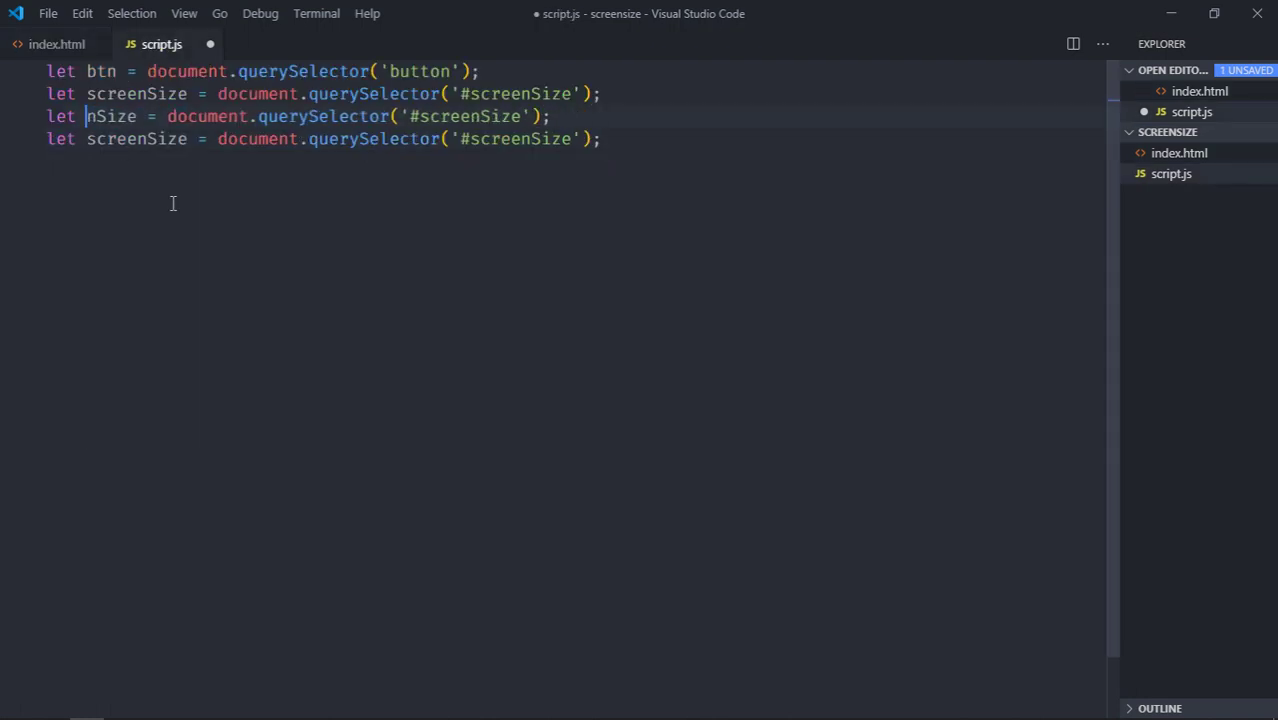
key("Delete")
type("window")
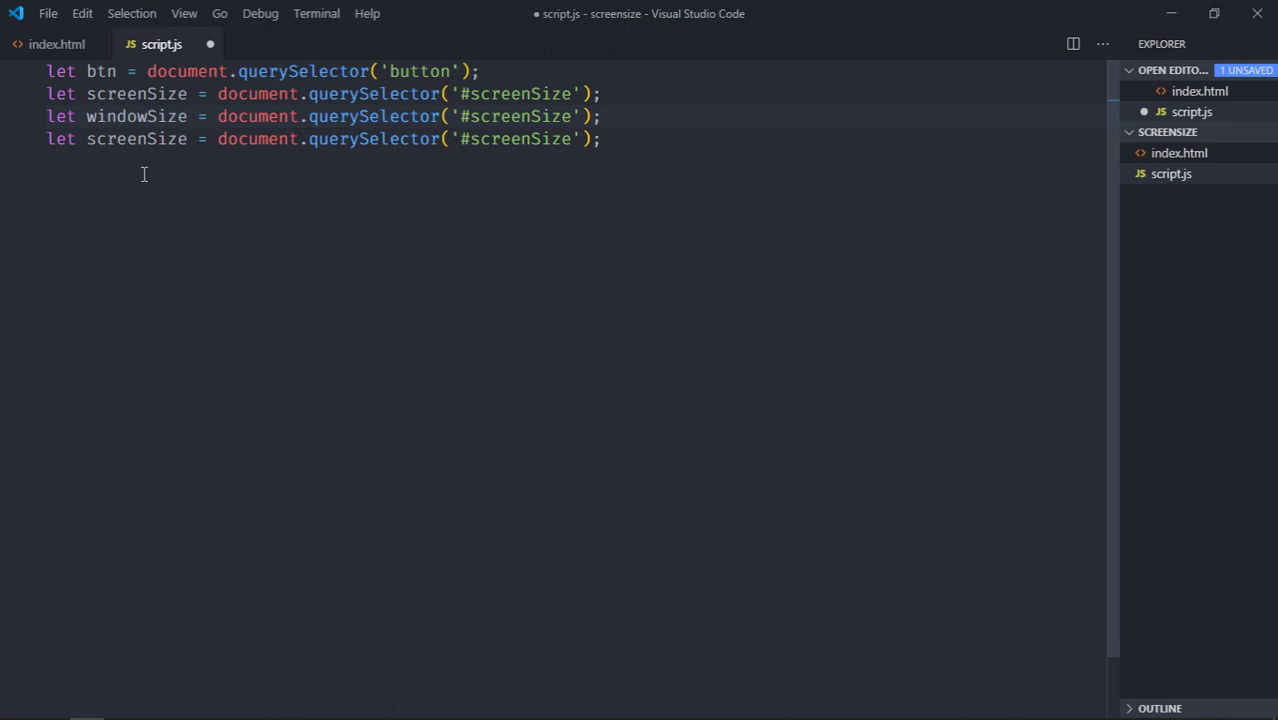
left_click(118, 140)
double_click(118, 140)
type("content")
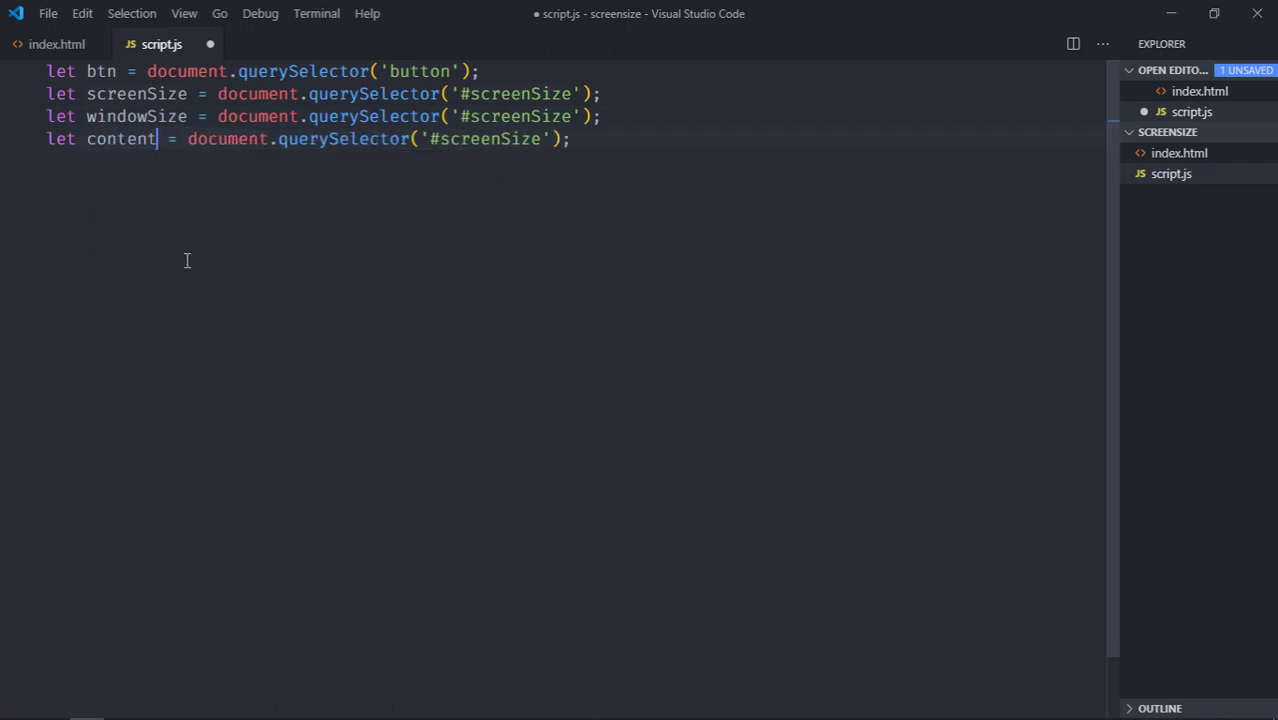
type("Size")
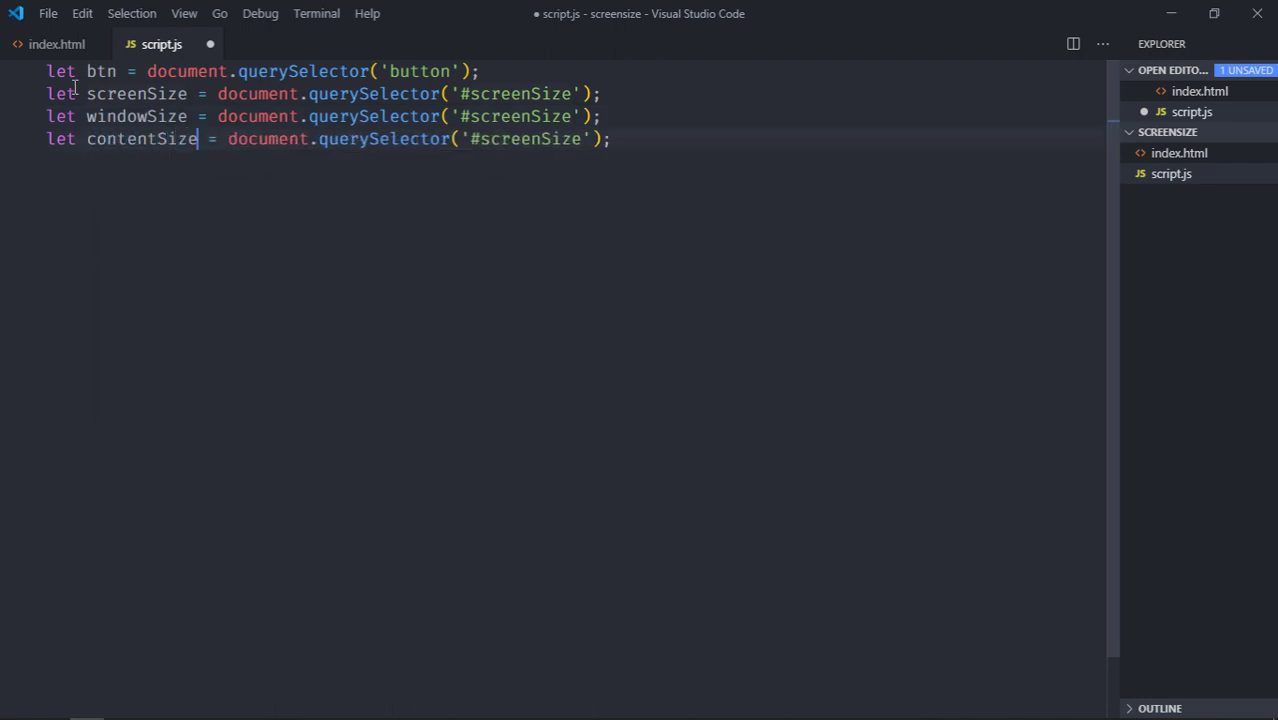
Point the new declarations' selectors at windowSize and contentSize.
double_click(128, 116)
key("ctrl+c")
double_click(545, 116)
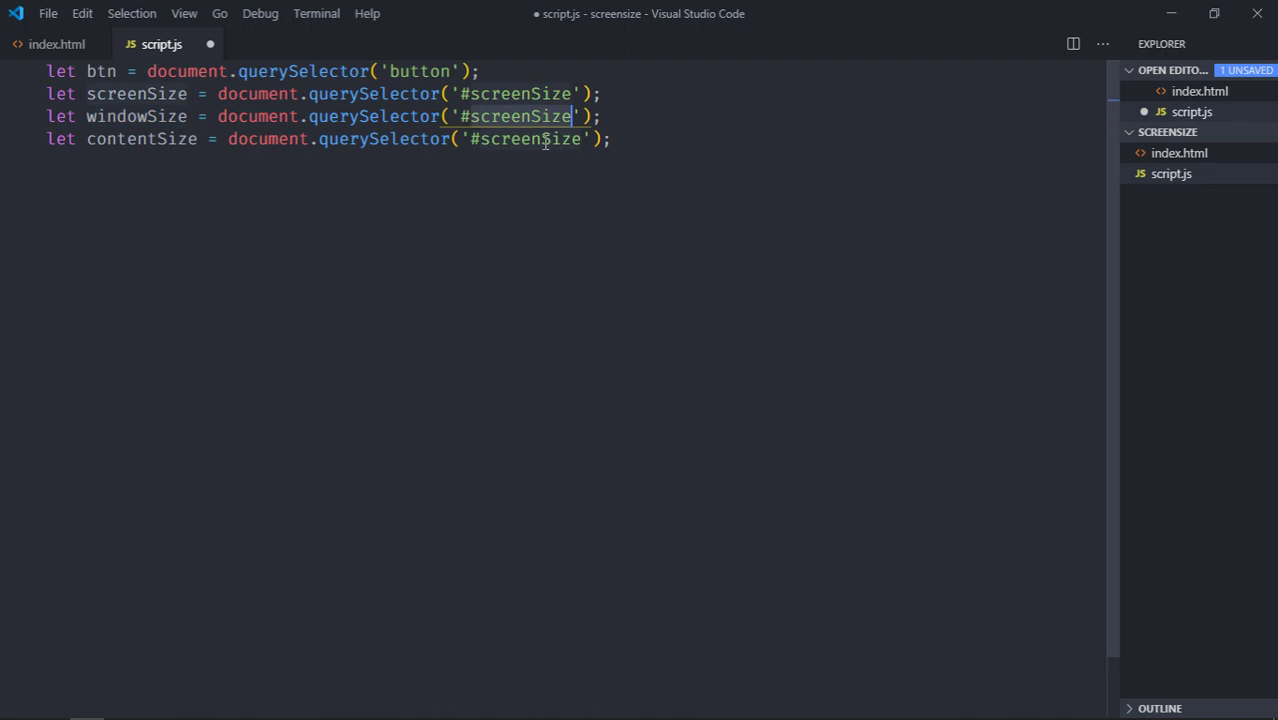
key("ctrl+v")
double_click(119, 139)
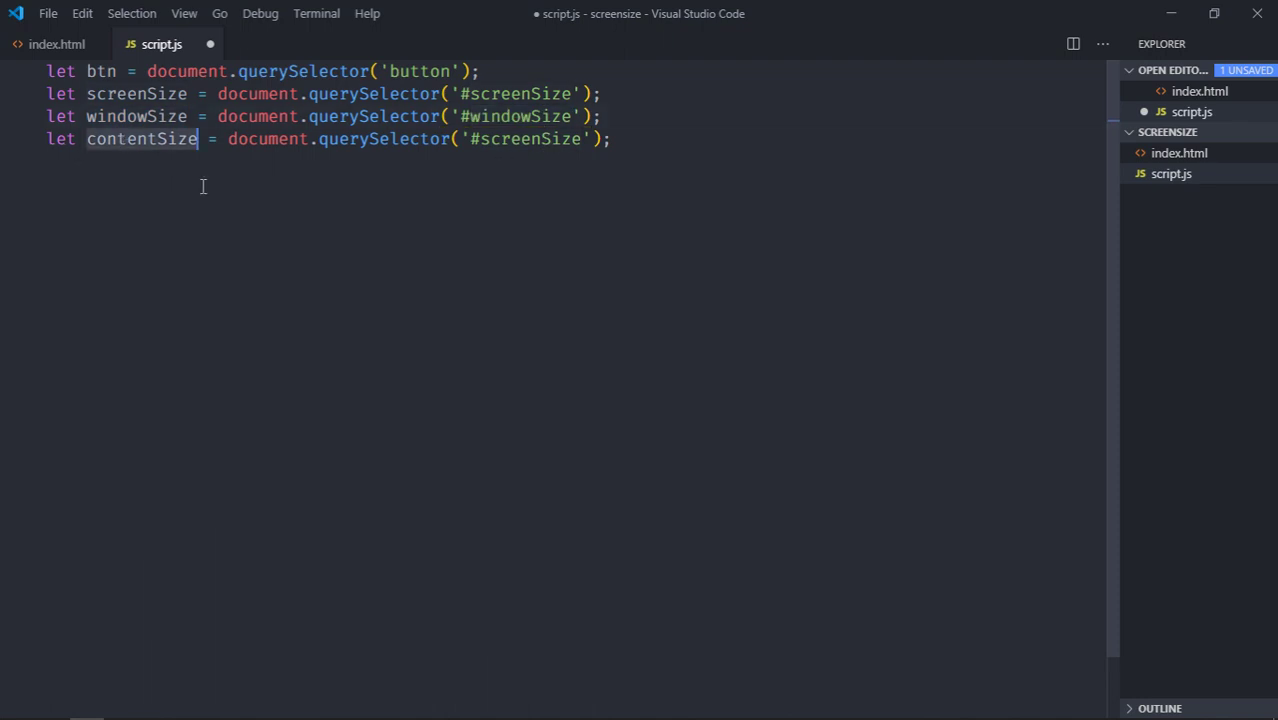
left_click(545, 139)
double_click(545, 139)
key("ctrl+v")
left_click(463, 212)
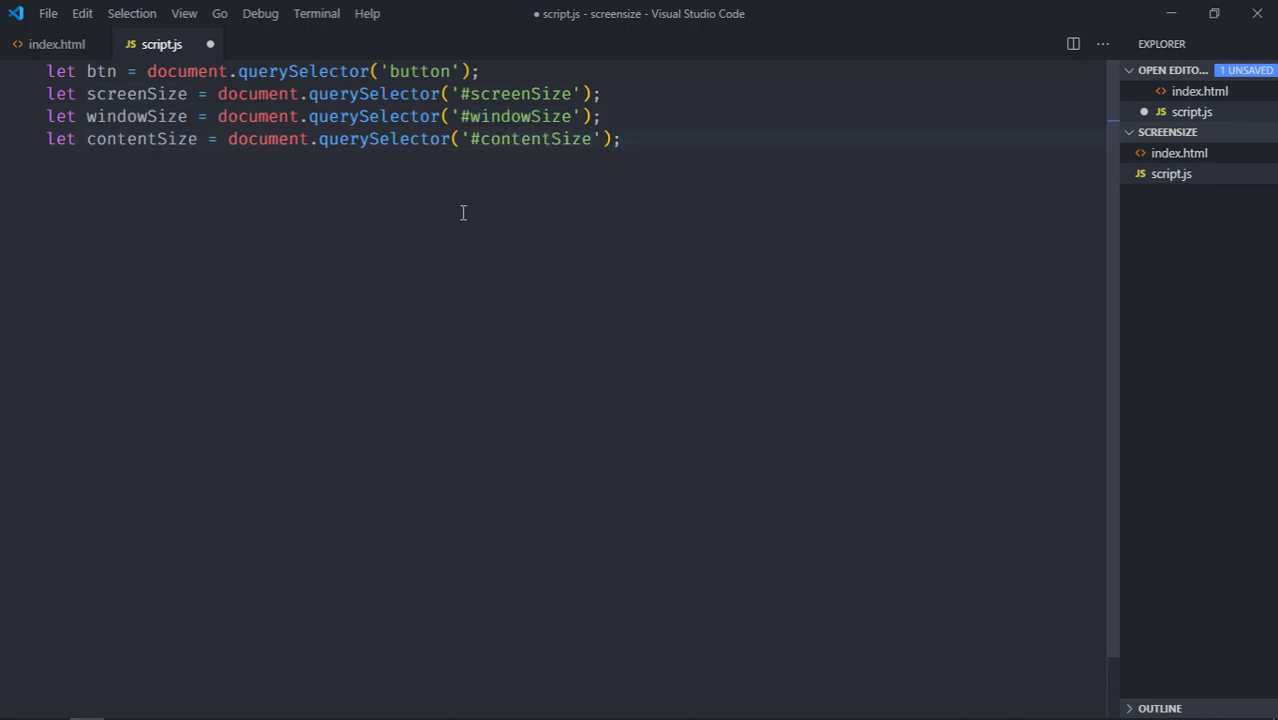
key("Return")
key("Return")
Add a click event listener on btn with an empty arrow function.
type("bt")
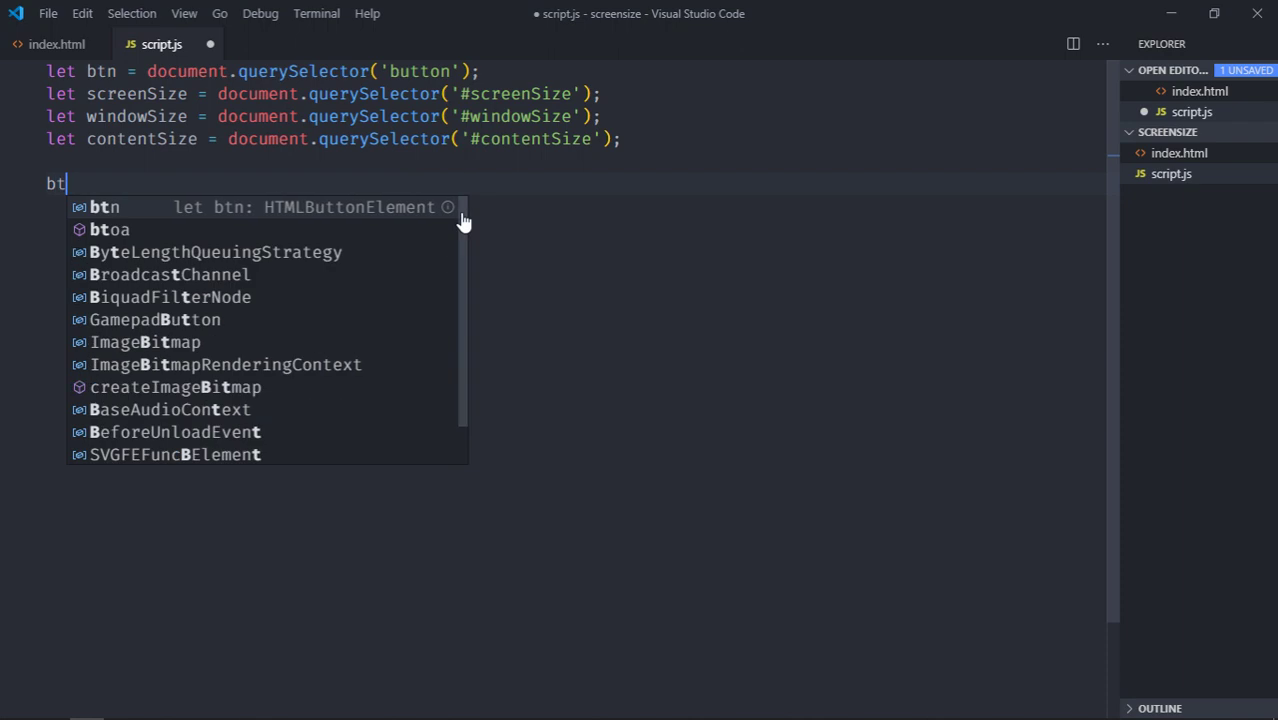
type("n.ad")
key("Tab")
type("(")
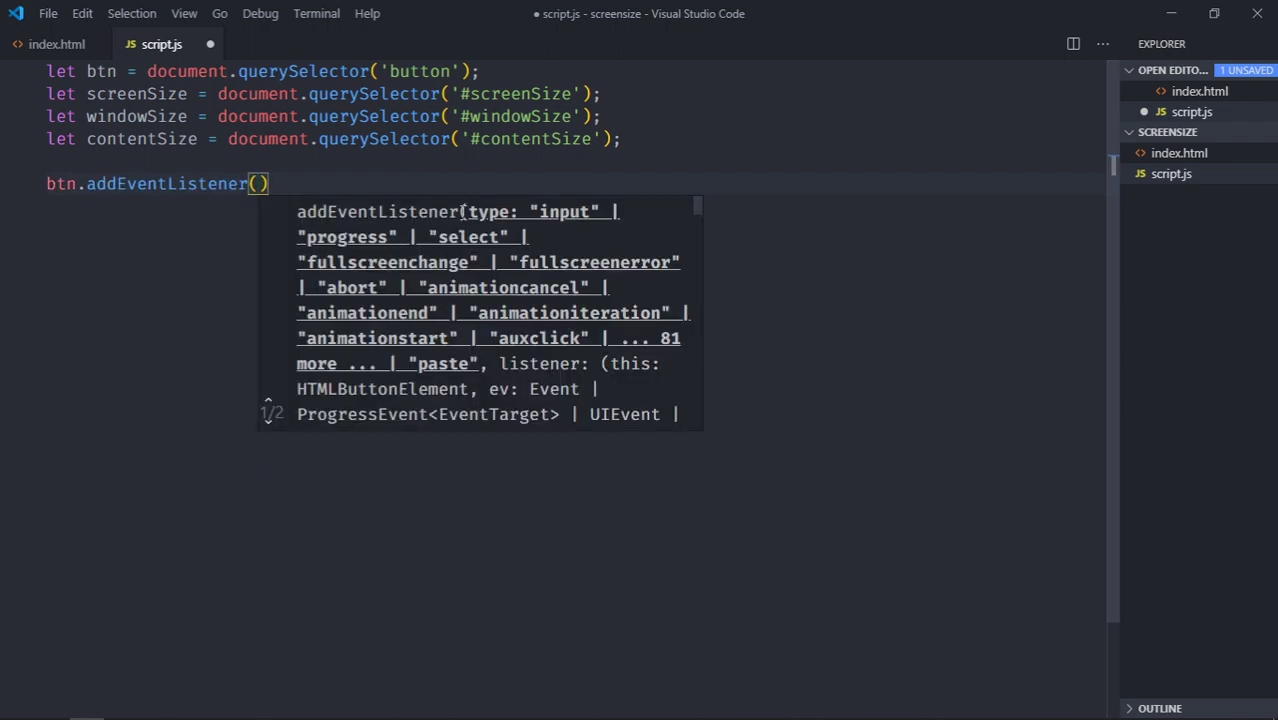
type("'click', ")
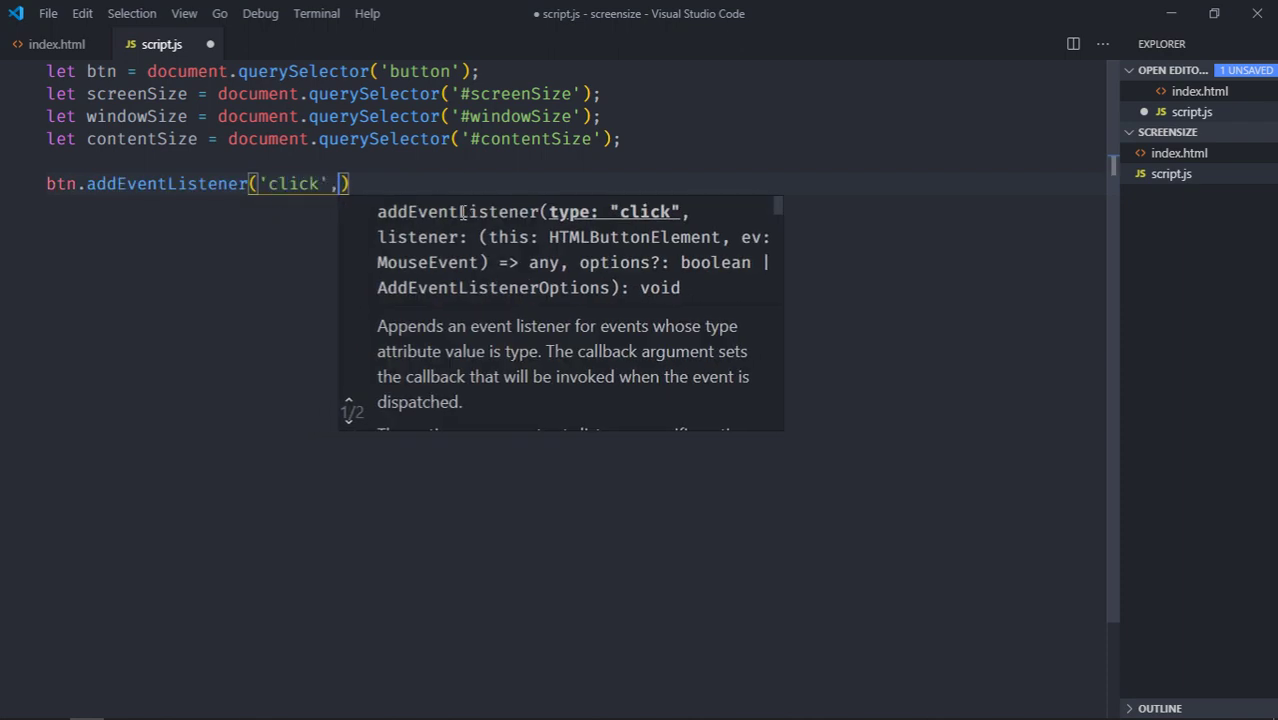
type("() ")
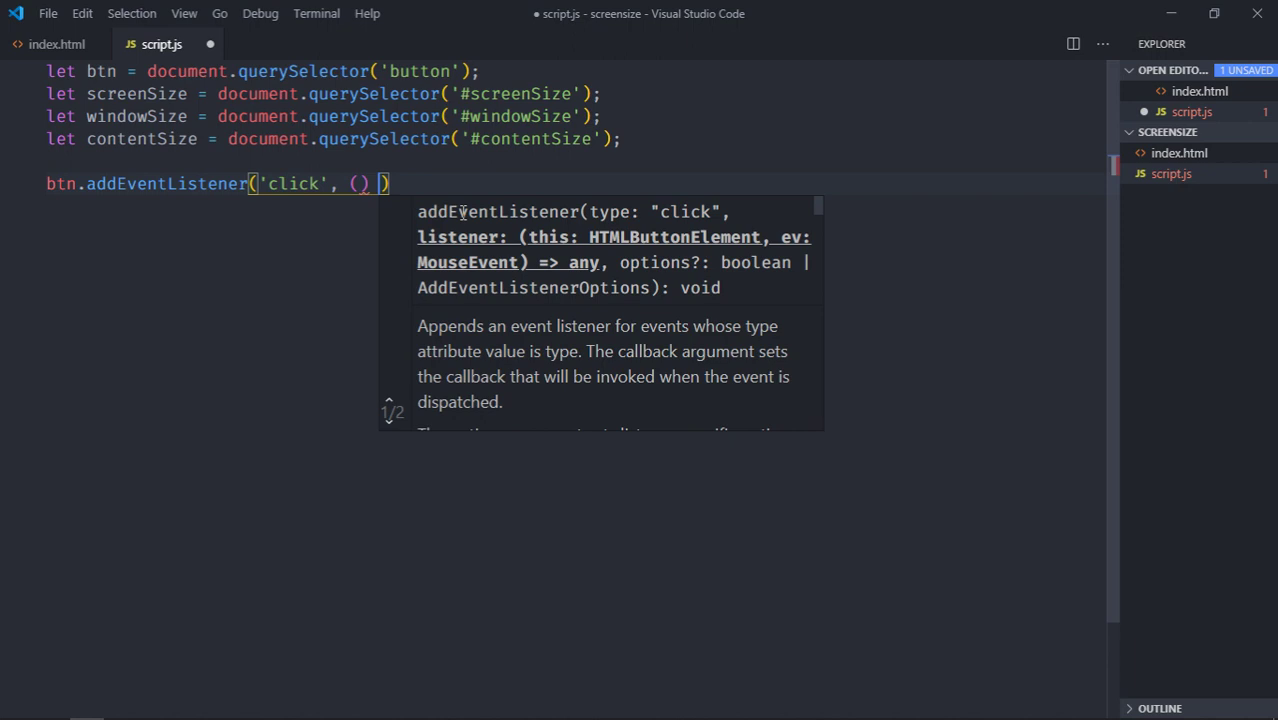
type("=> {")
key("Return")
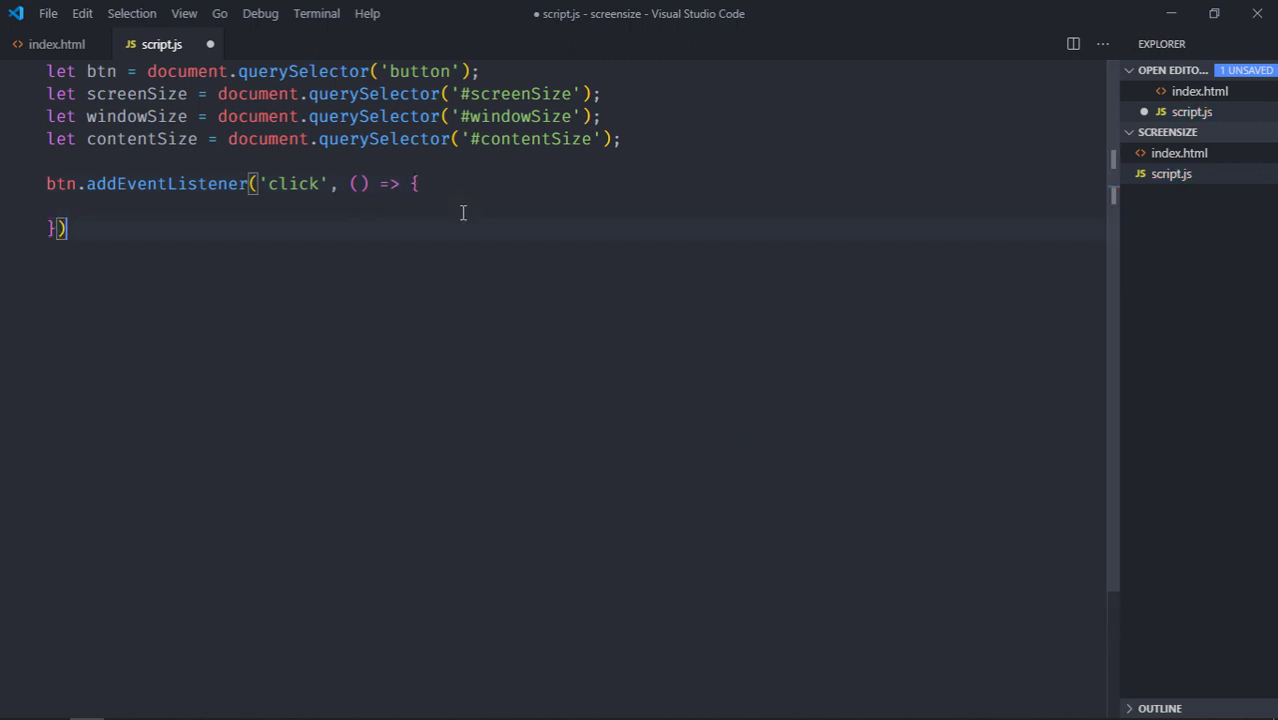
type(";")
left_click(518, 199)
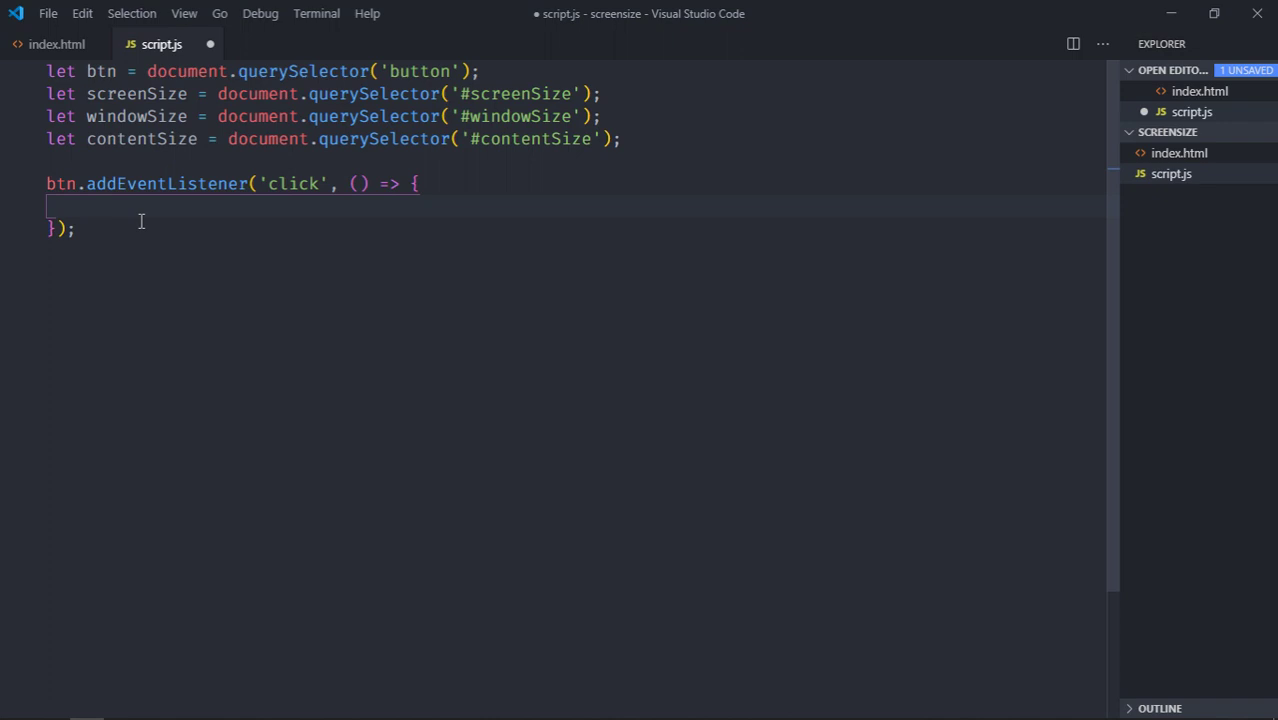
Set screenSize.innerText to `Screen Height: ${screen.height} - Screen Width: ${screen.width}`.
type("scre")
key("Tab")
type(".inn")
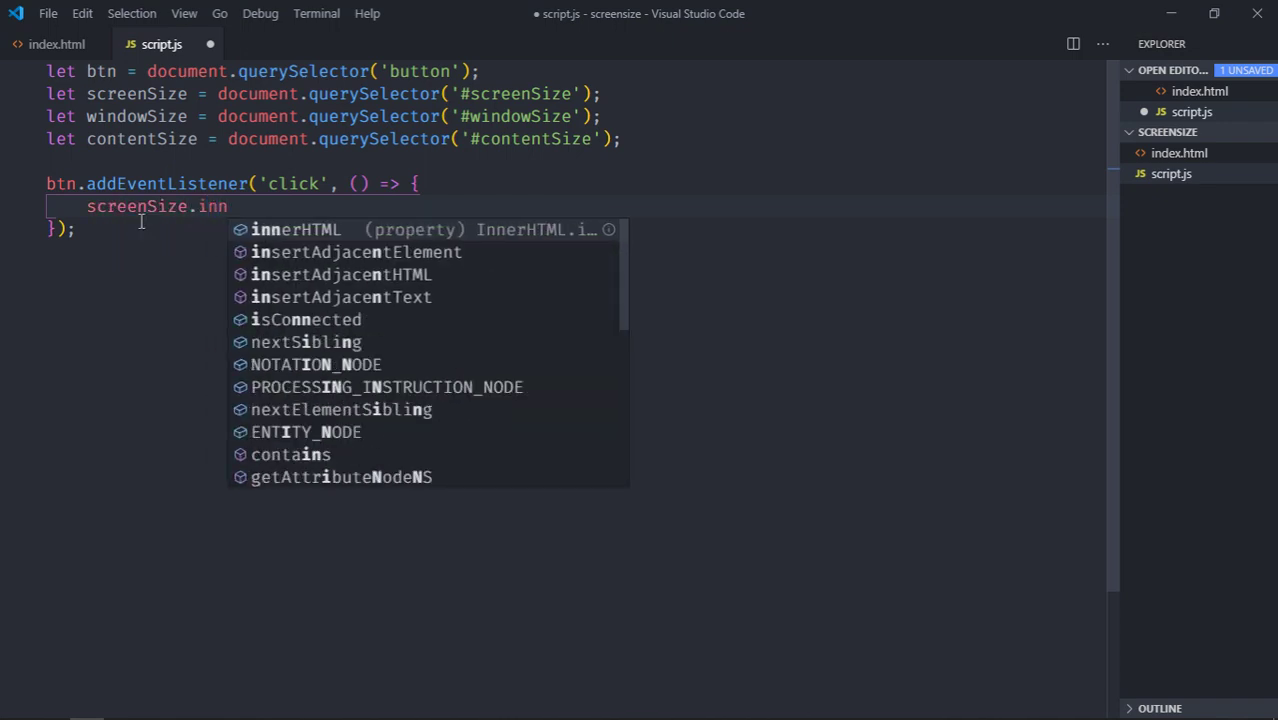
type("erText =")
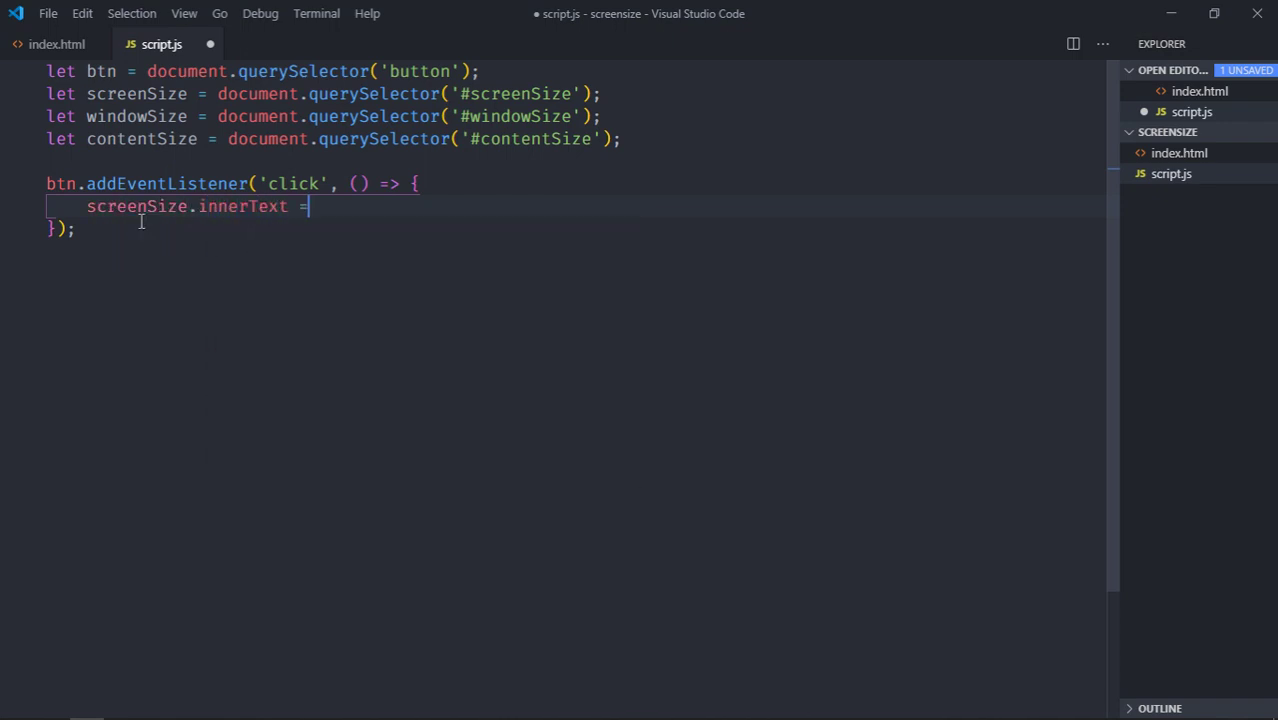
type(" `")
type("Scree")
type("n Heig")
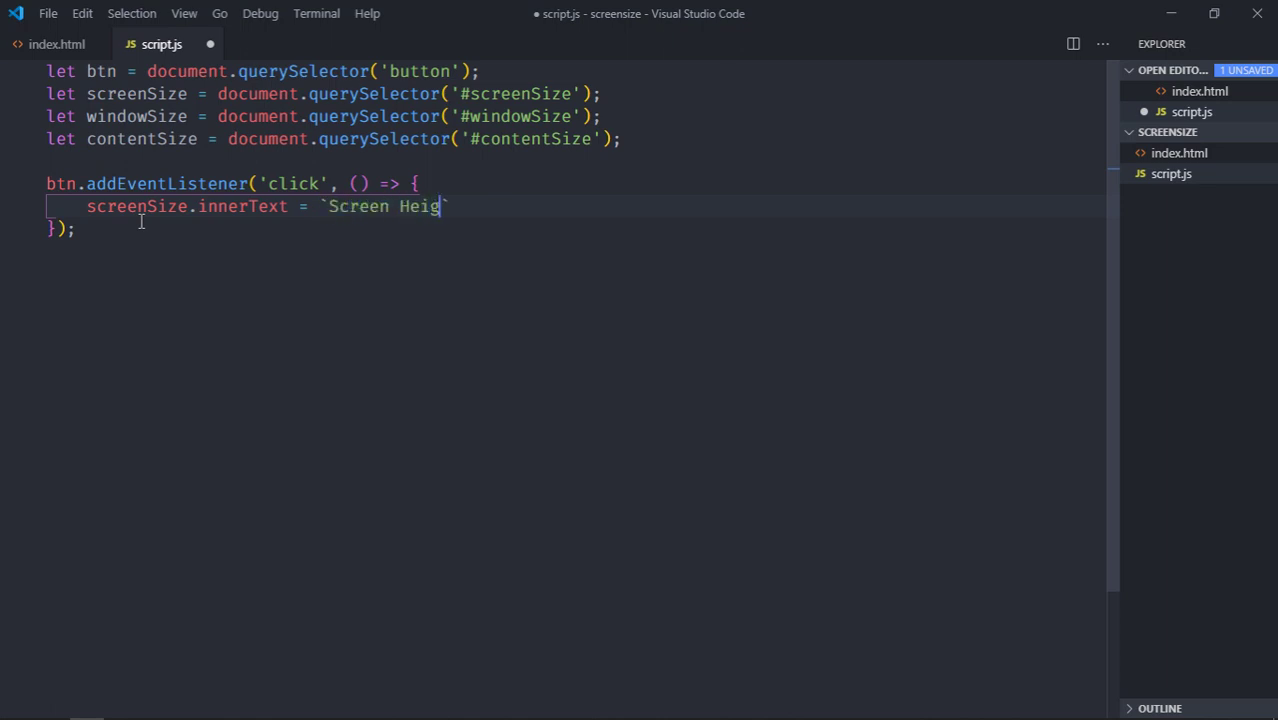
type("ht:")
type(" {")
key("BackSpace")
type("${scree")
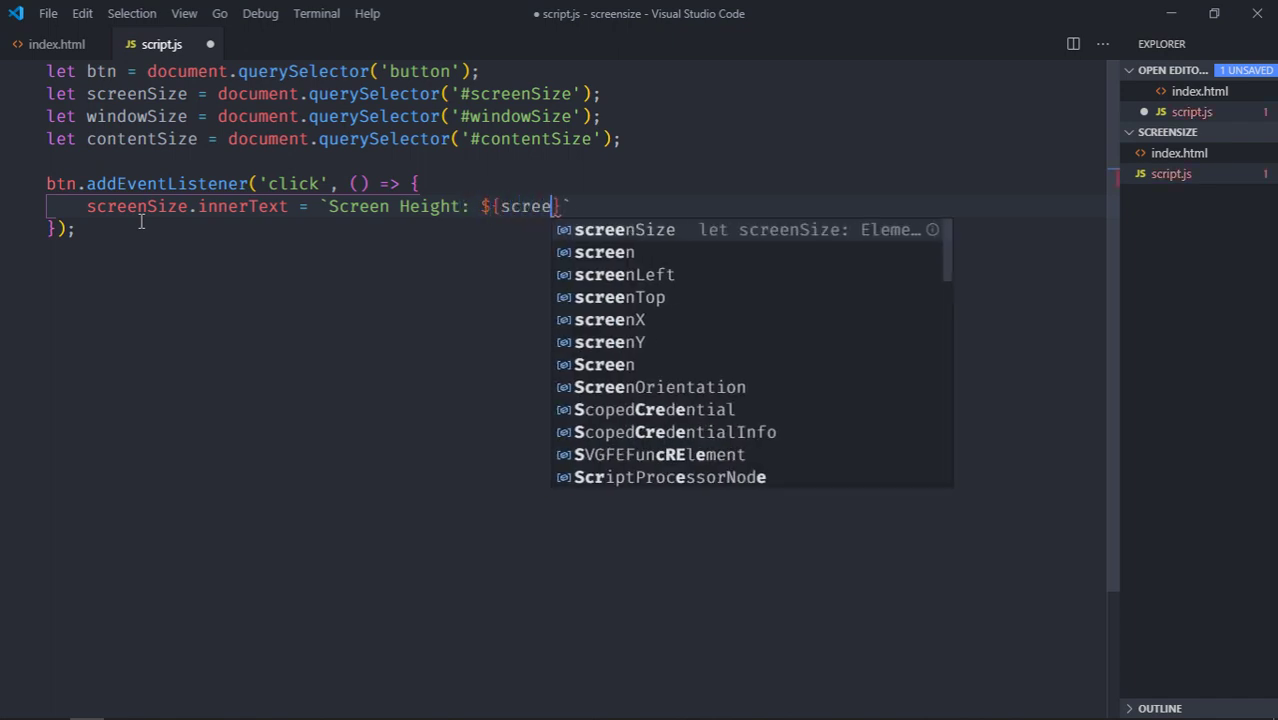
type("n.h")
key("Return")
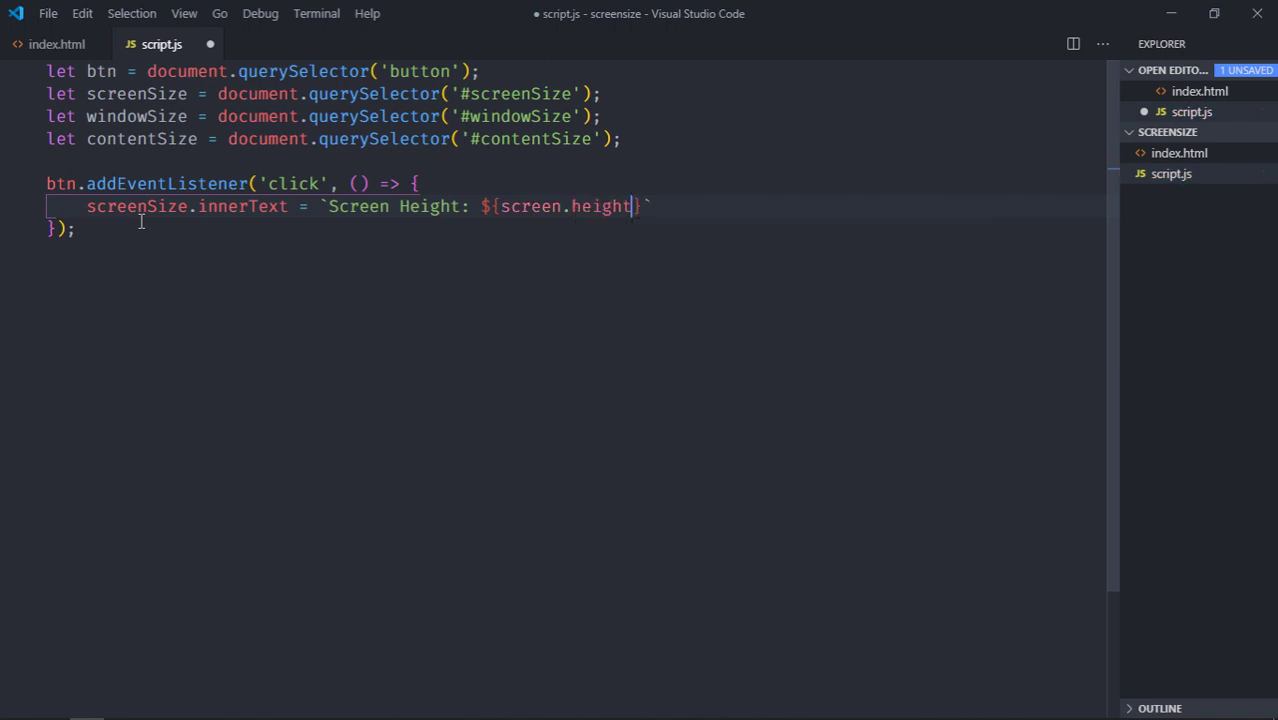
key("Right")
type("- Scre")
type("en Width")
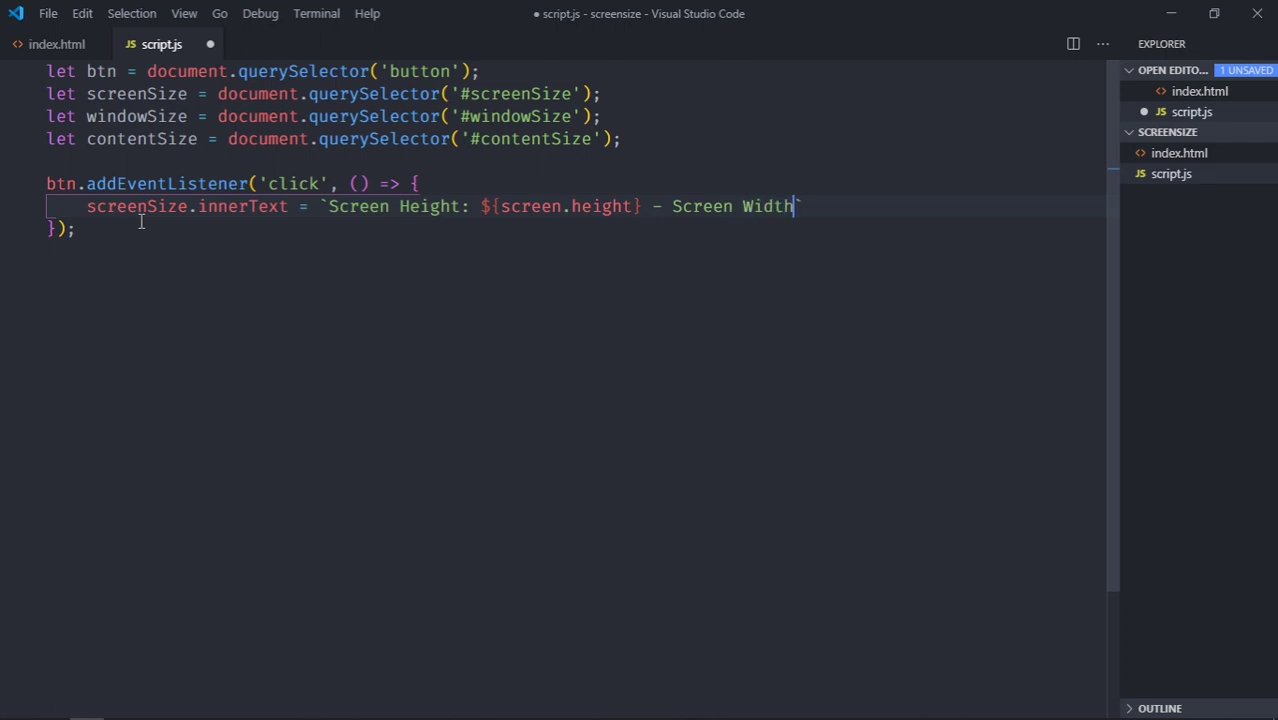
type(": $")
type("{s")
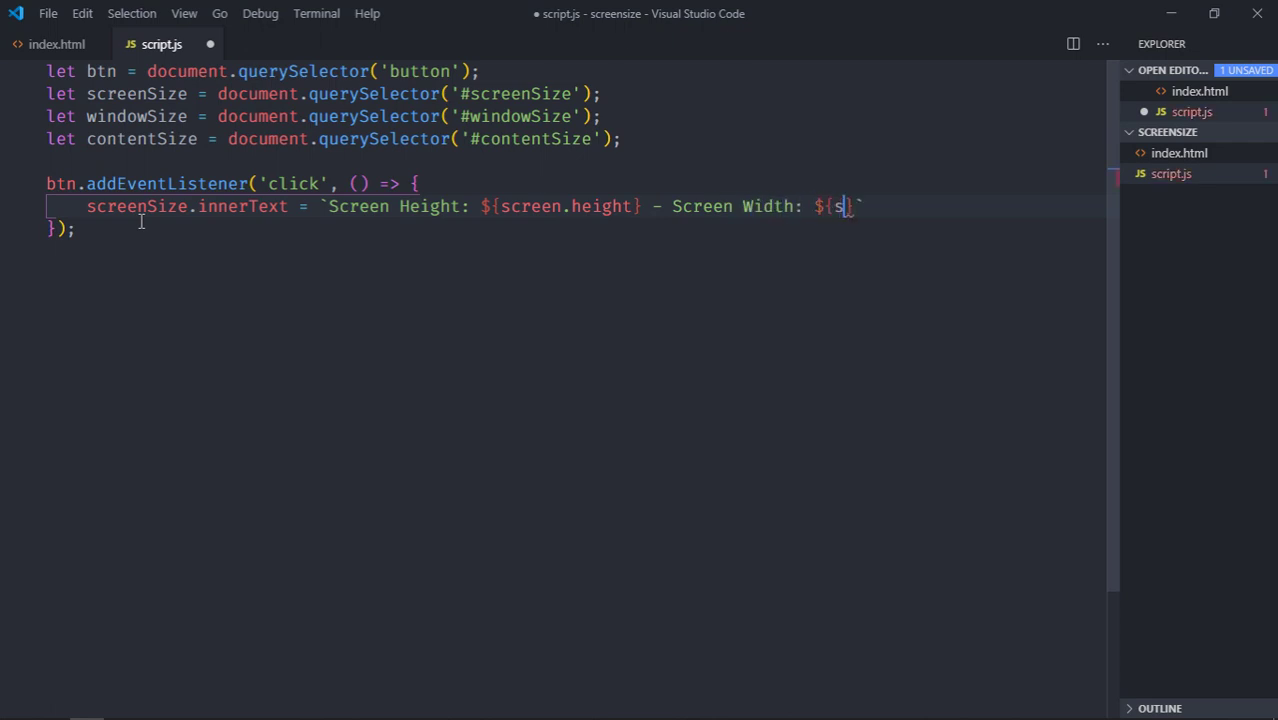
type("creen.width")
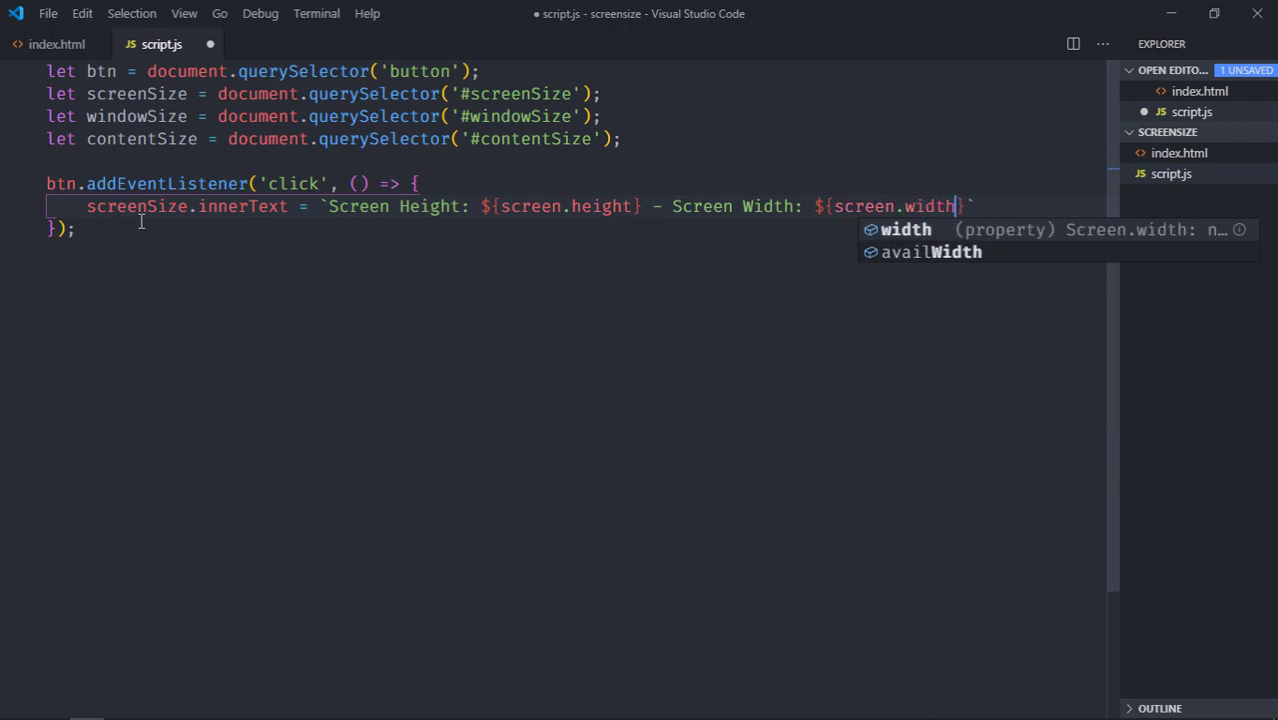
key("Escape")
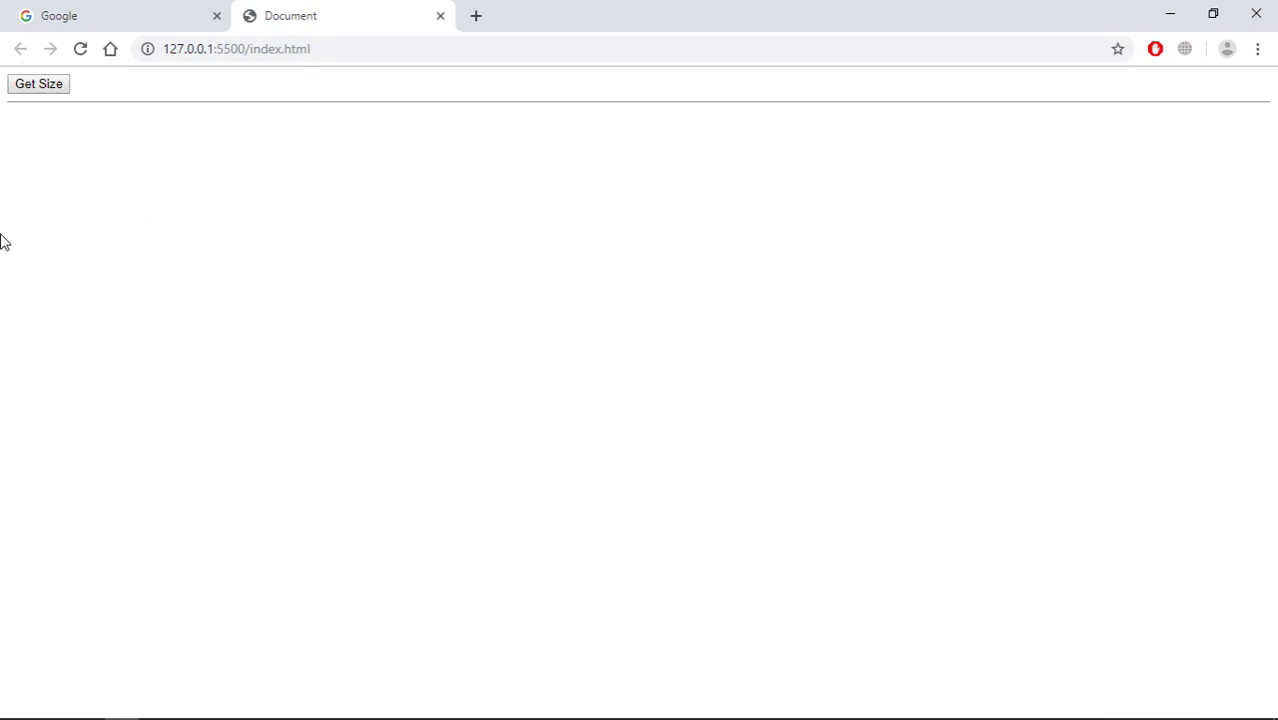
key("alt+Tab")
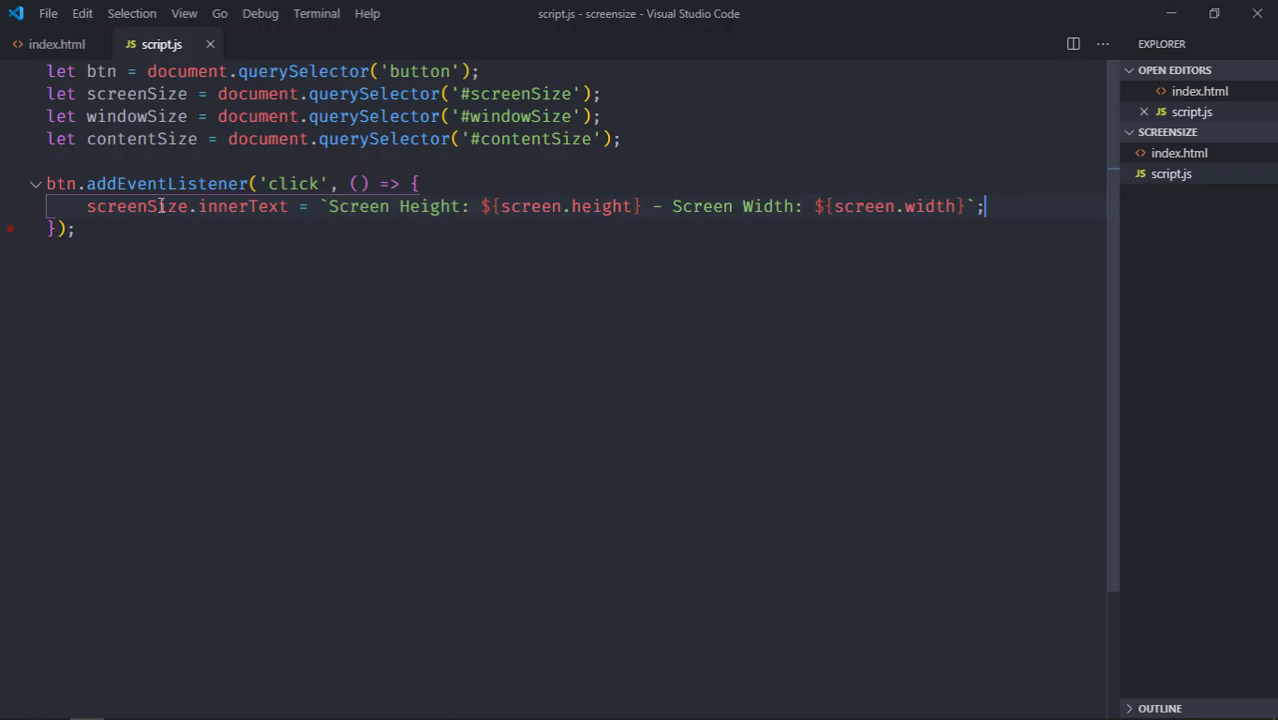
Add a script tag with src script.js below the size divs in index.html.
left_click(56, 44)
left_click(364, 376)
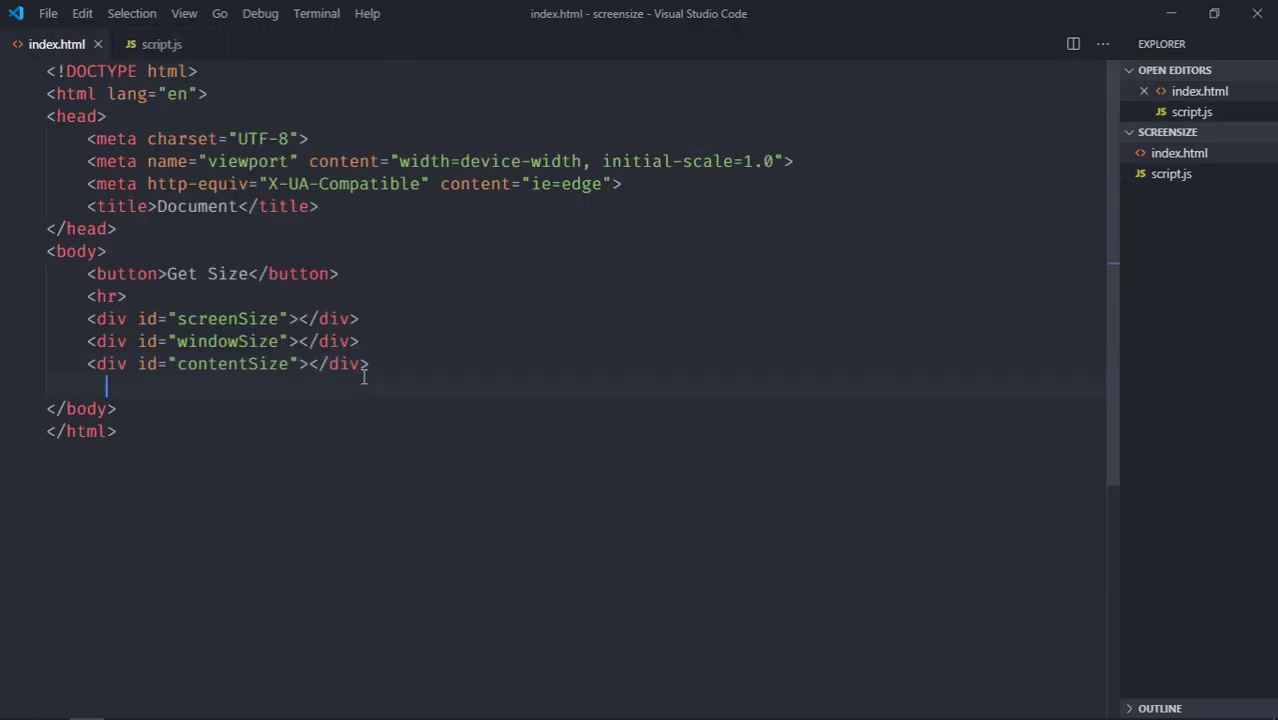
key("Return")
type("scrip")
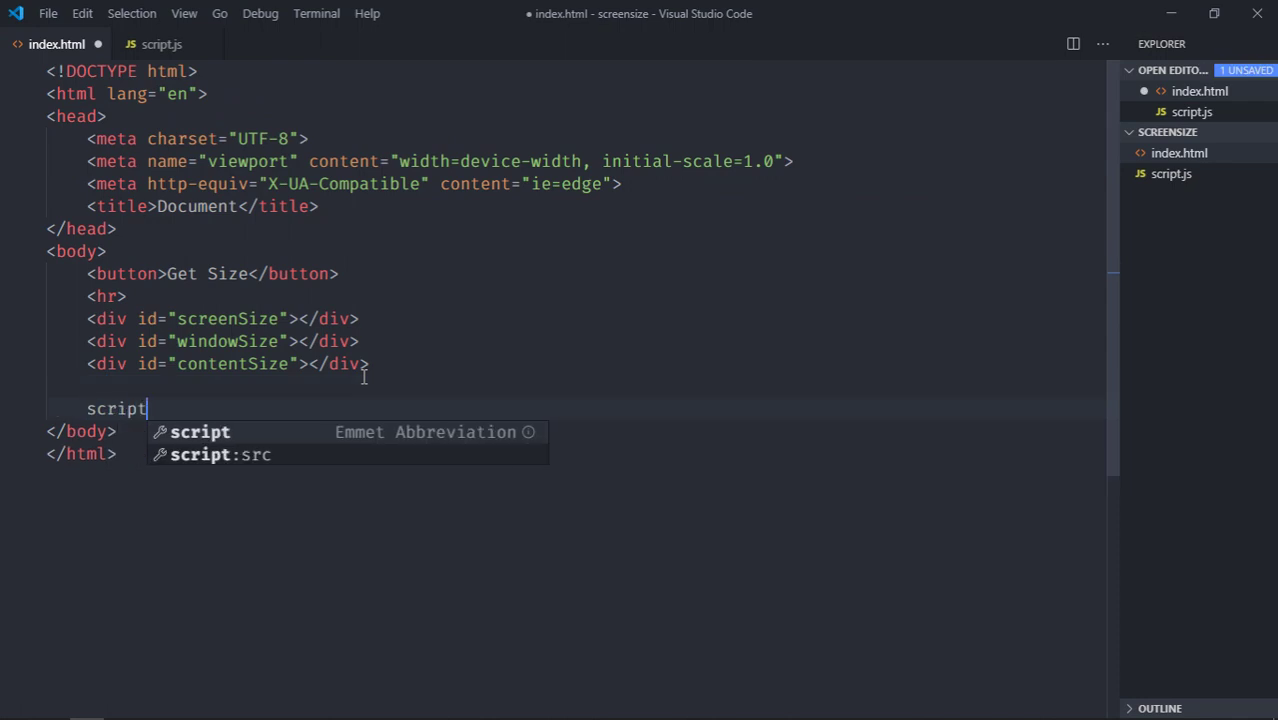
type("t")
key("Down")
key("Return")
type("script.js")
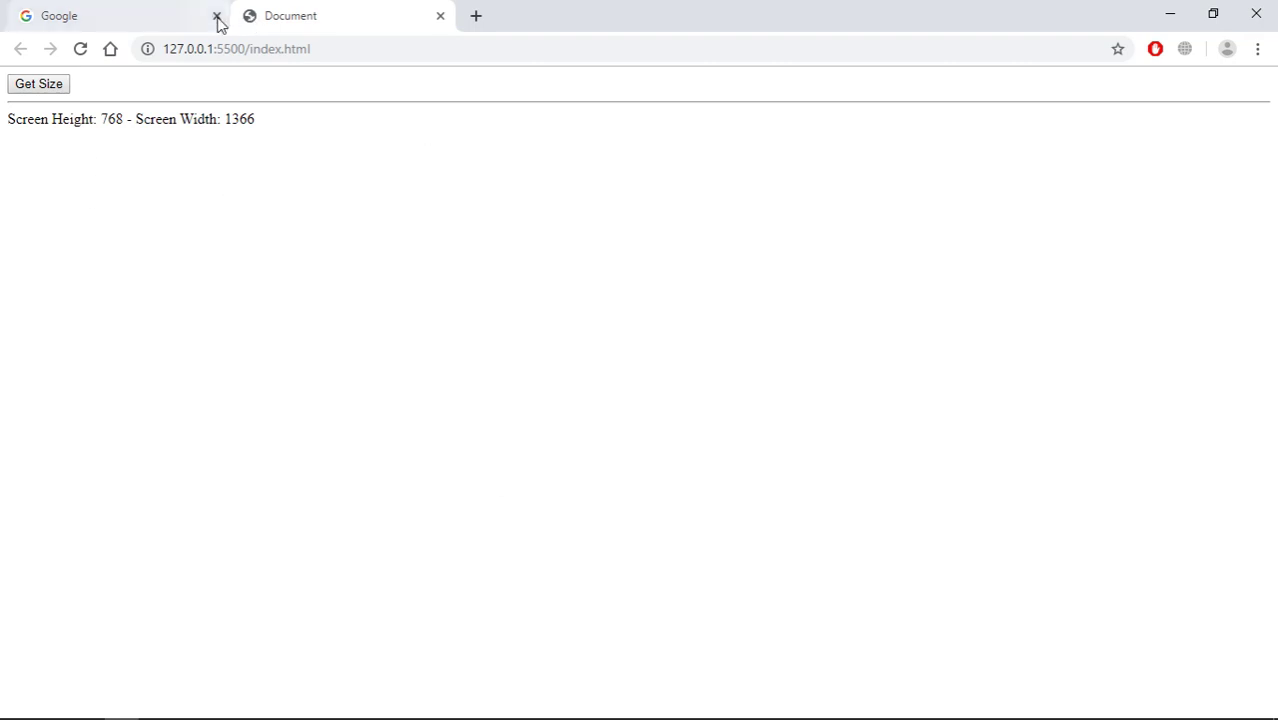
left_click(217, 17)
key("alt+Tab")
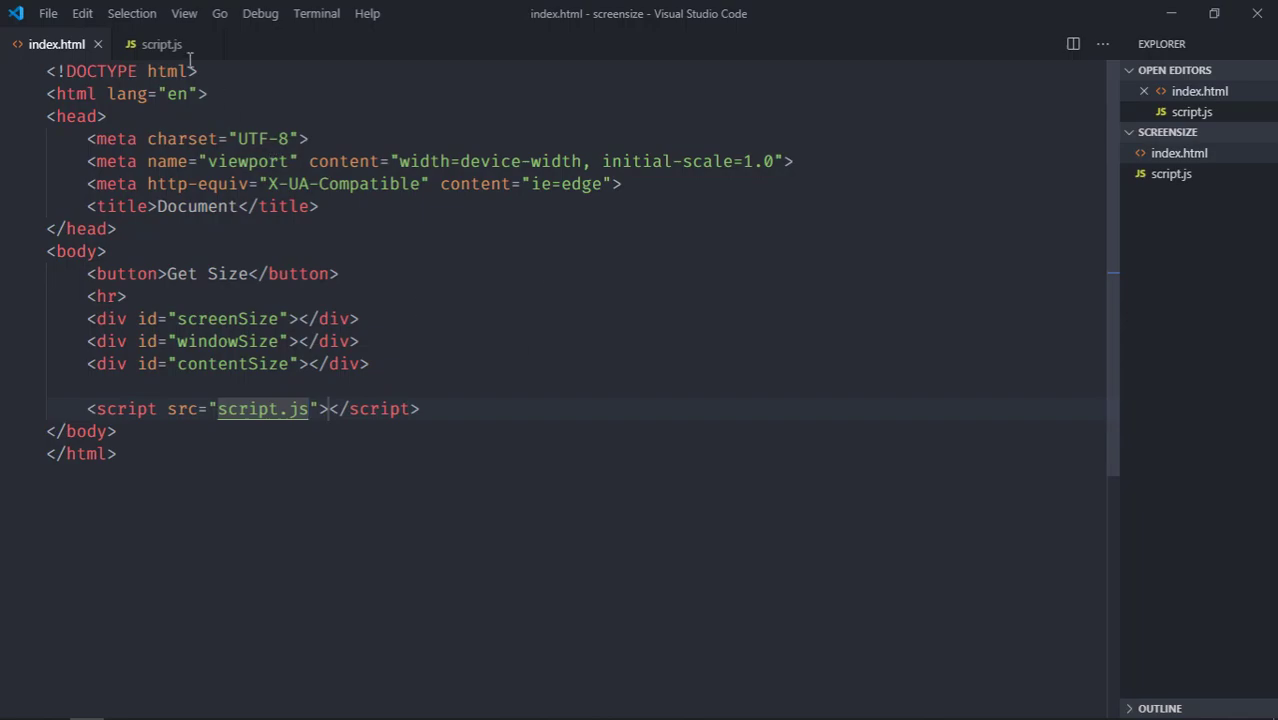
In script.js, add a contentSize.innerText line under screenSize, pasting in the screen size template string.
left_click(162, 48)
key("Return")
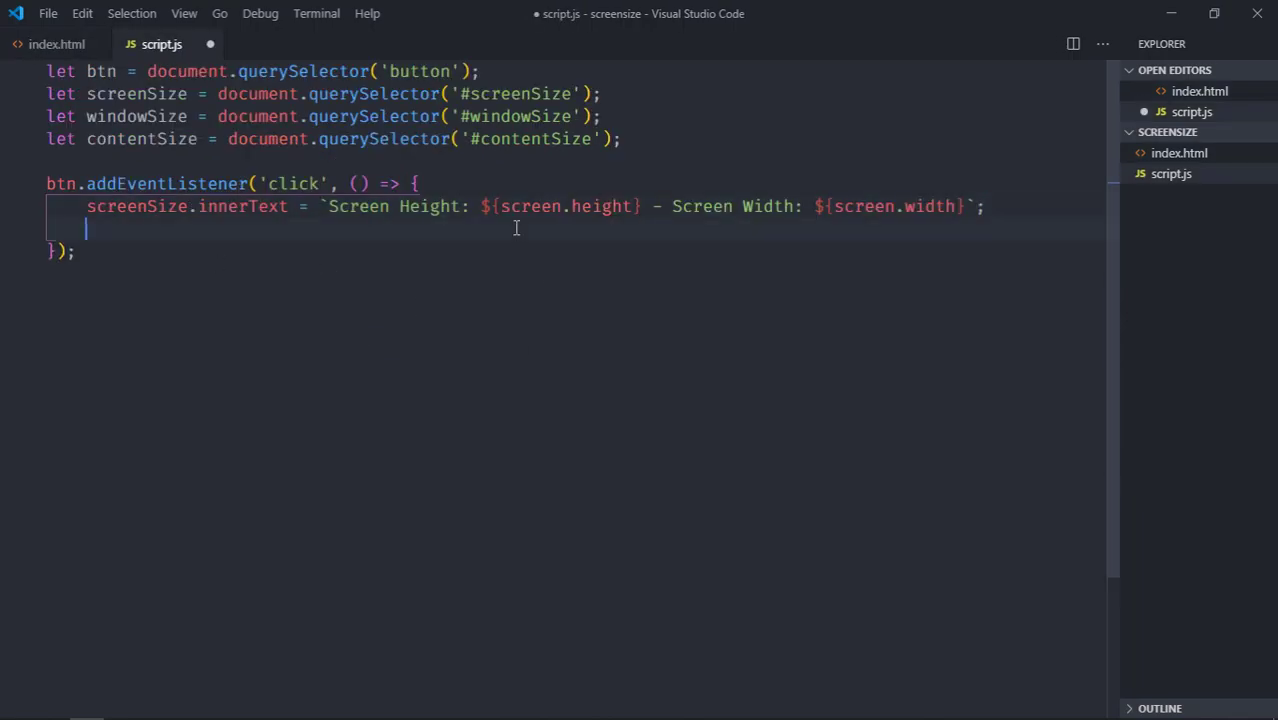
type("con")
key("Tab")
type(".i")
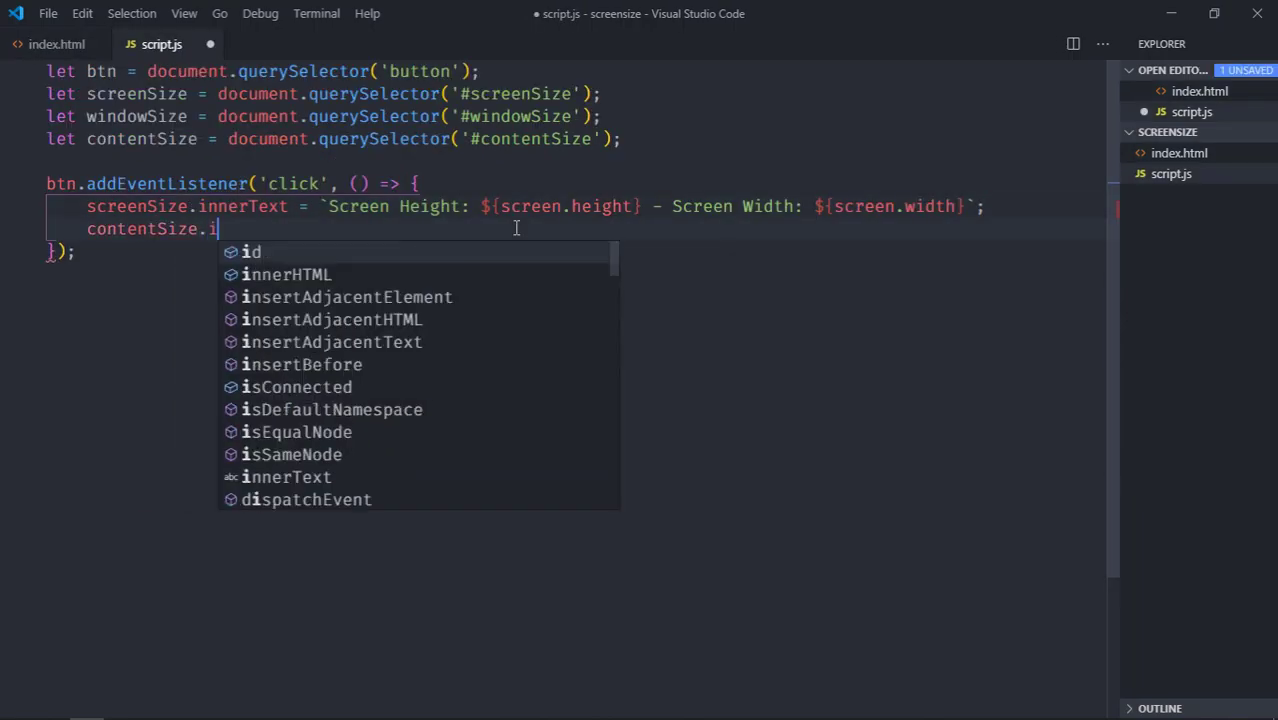
type("nn")
key("Tab")
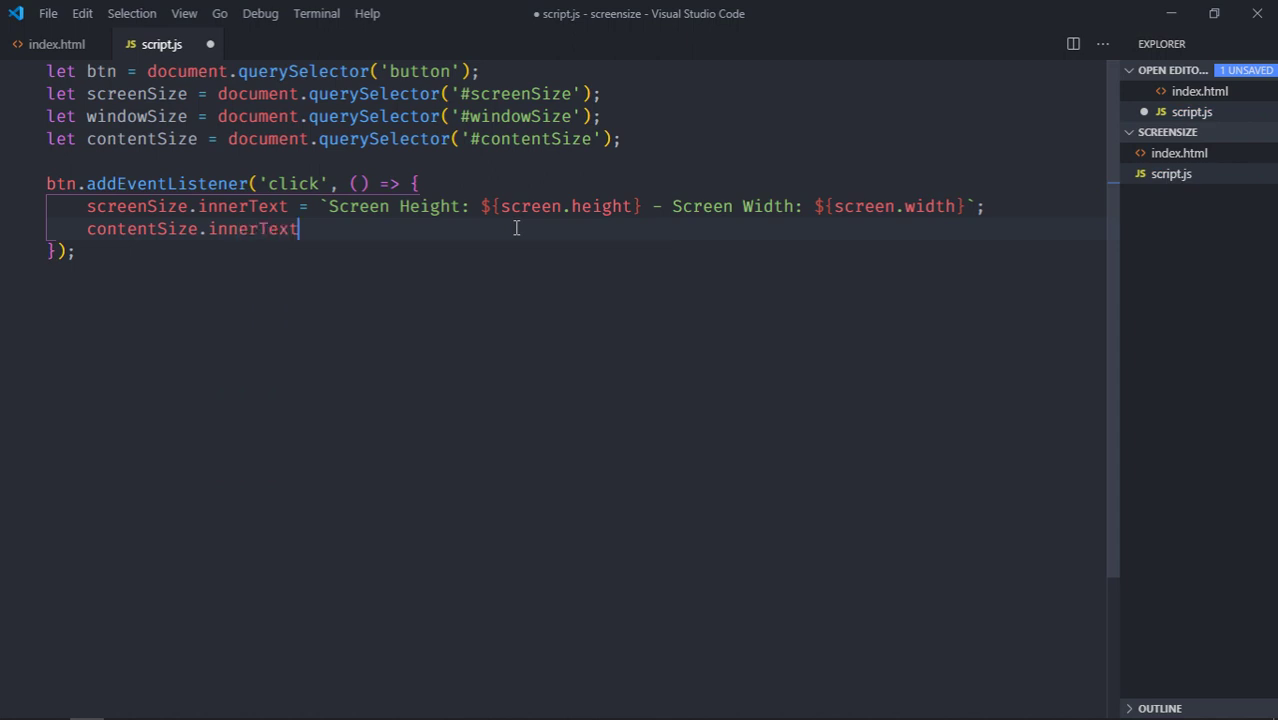
key("Up")
key("Left")
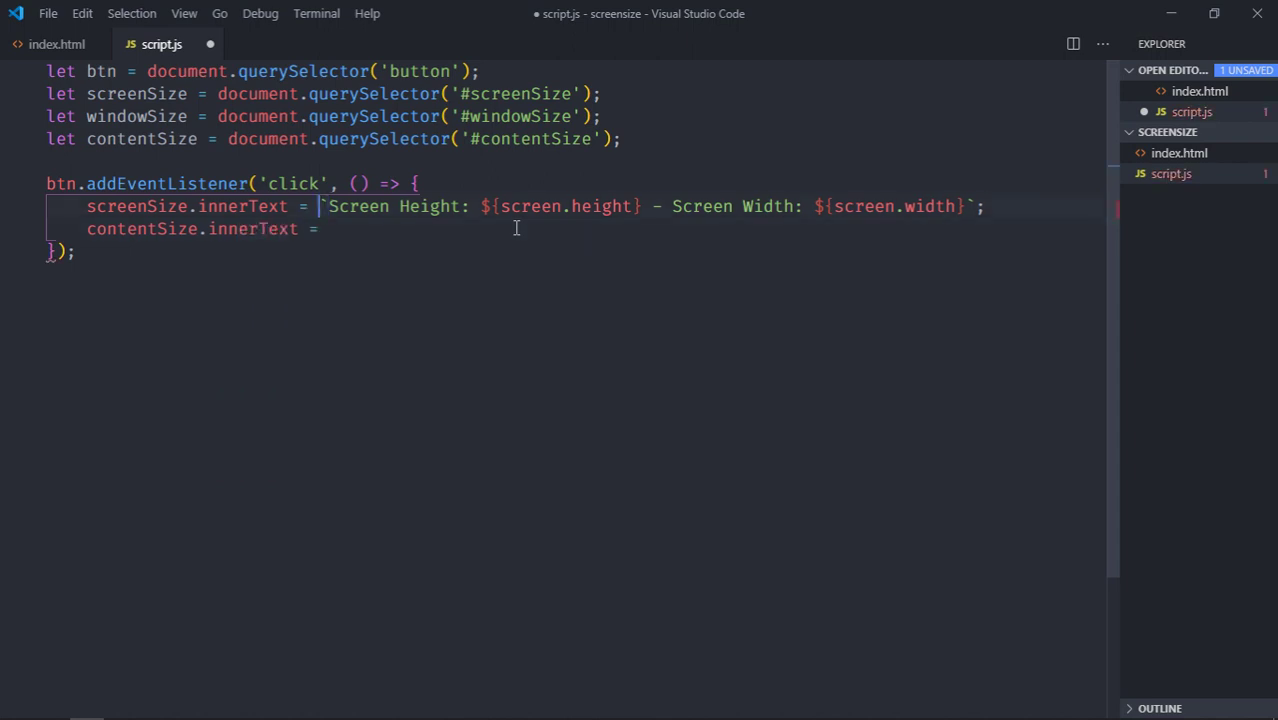
key("shift+End")
key("ctrl+c")
key("Down")
key("ctrl+v")
Relabel the new line's height part as Content Height using window.innerHeight.
key("Left")
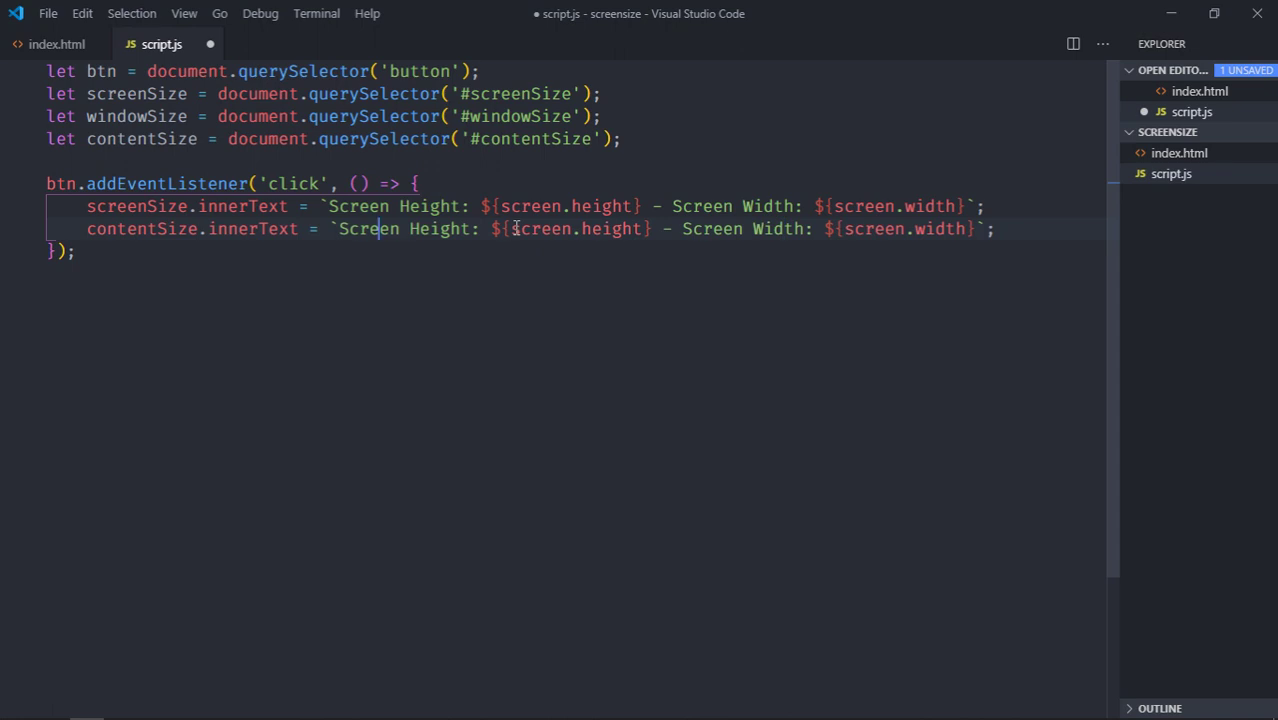
type("Content")
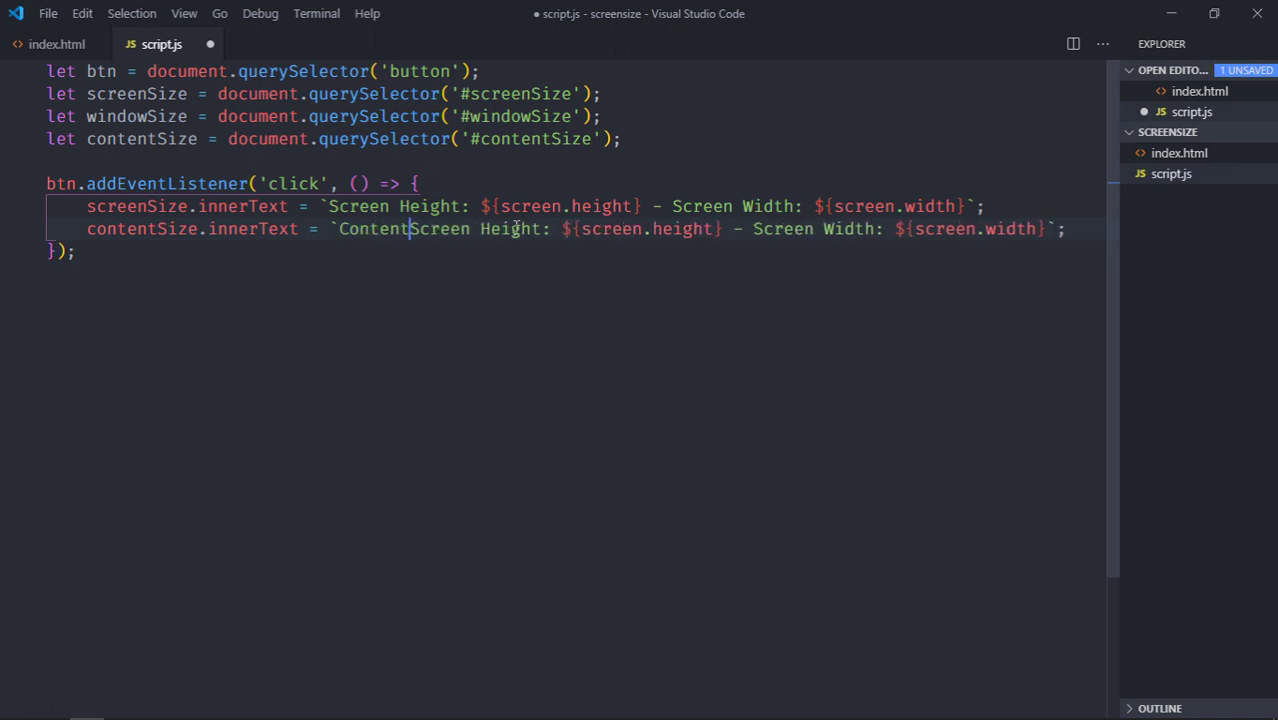
key("Delete")
key("Delete")
key("Delete")
key("Delete")
key("Delete")
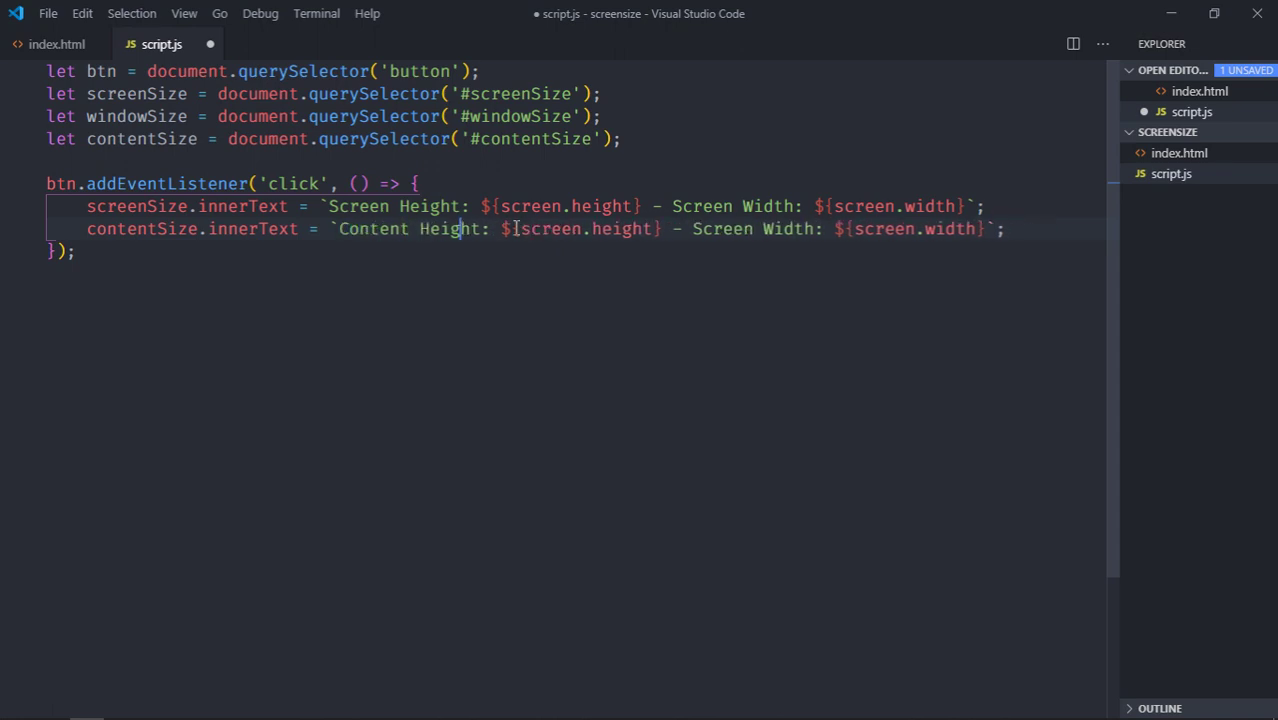
left_click(516, 228)
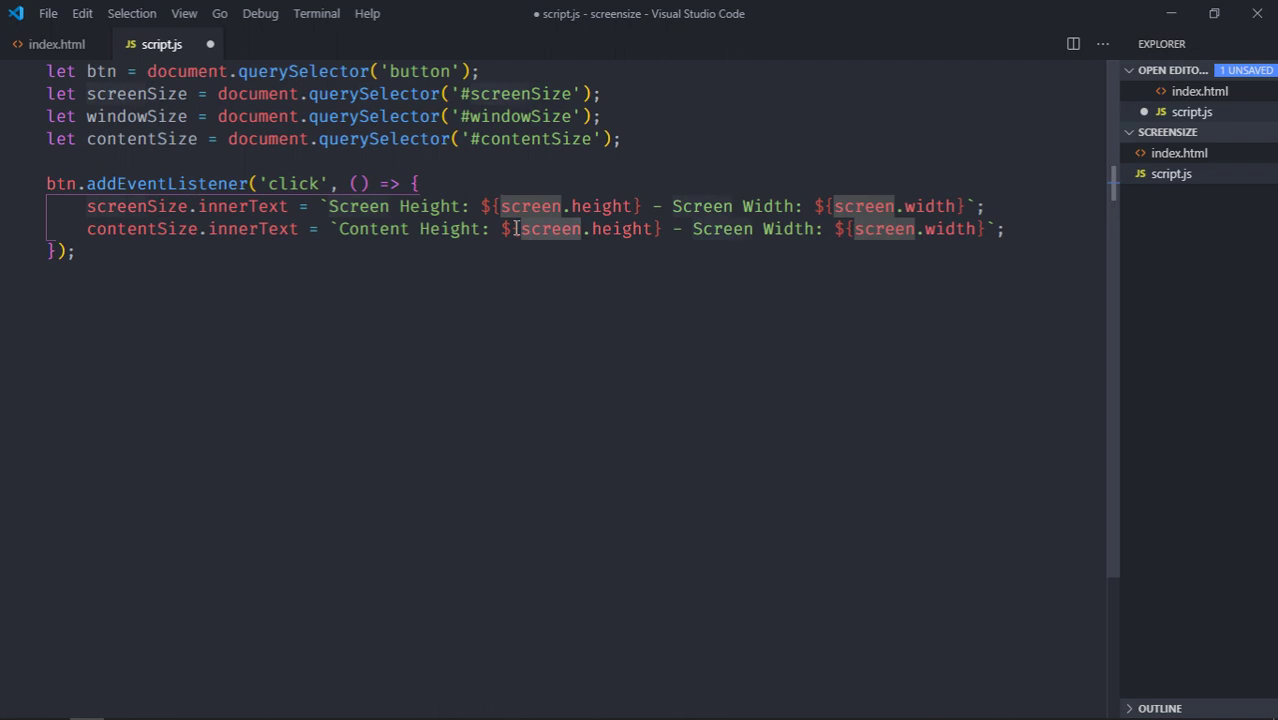
type("window")
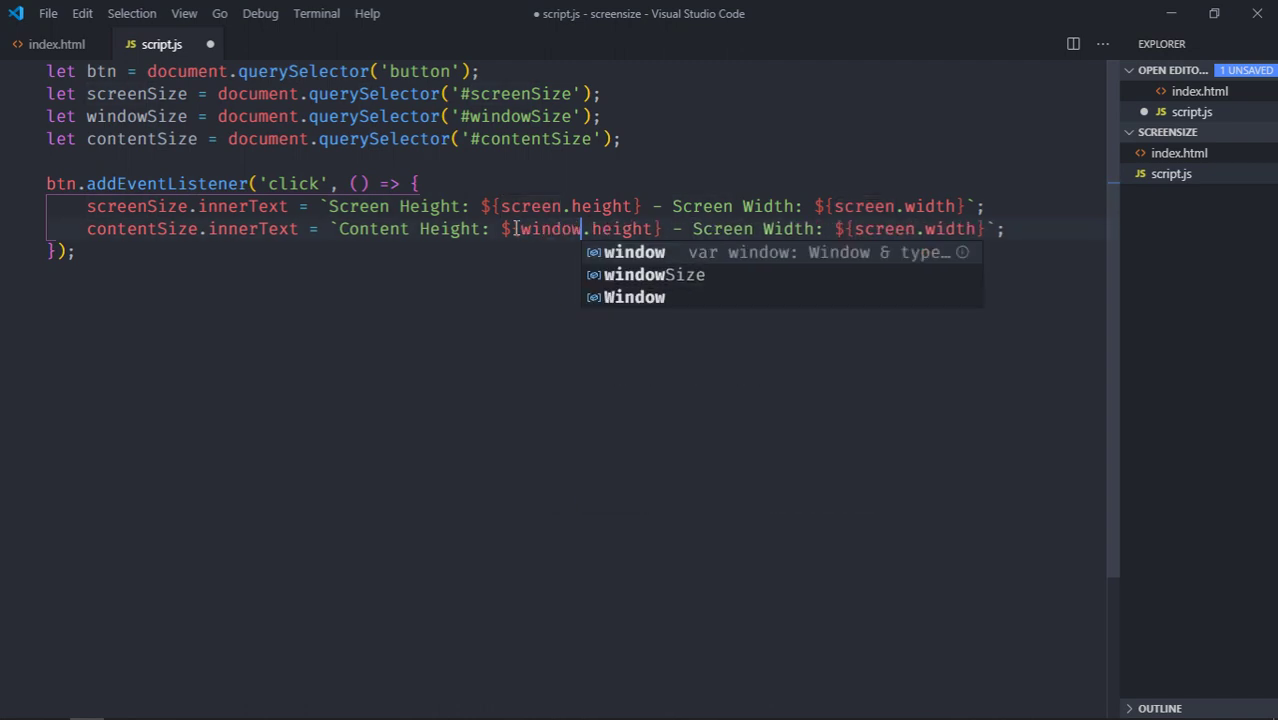
key("Right")
key("Right")
key("Right")
key("Right")
key("Right")
key("Right")
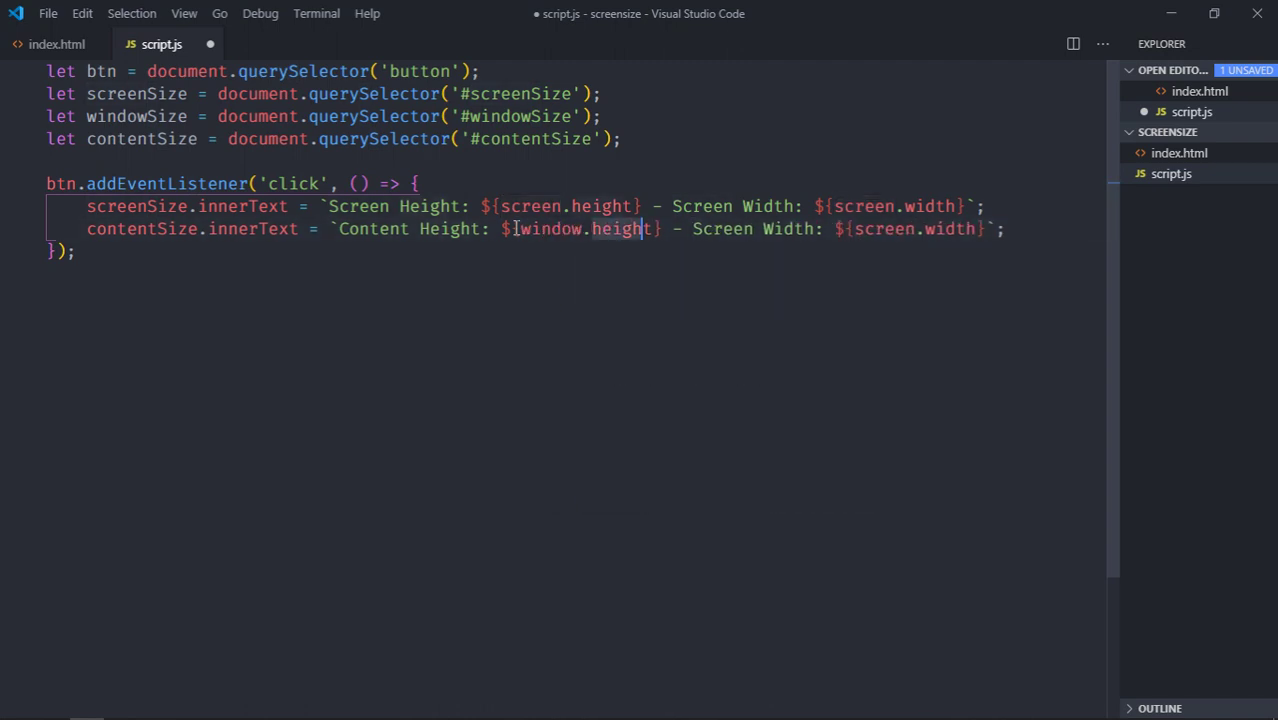
key("Delete")
key("ctrl+BackSpace")
type("i")
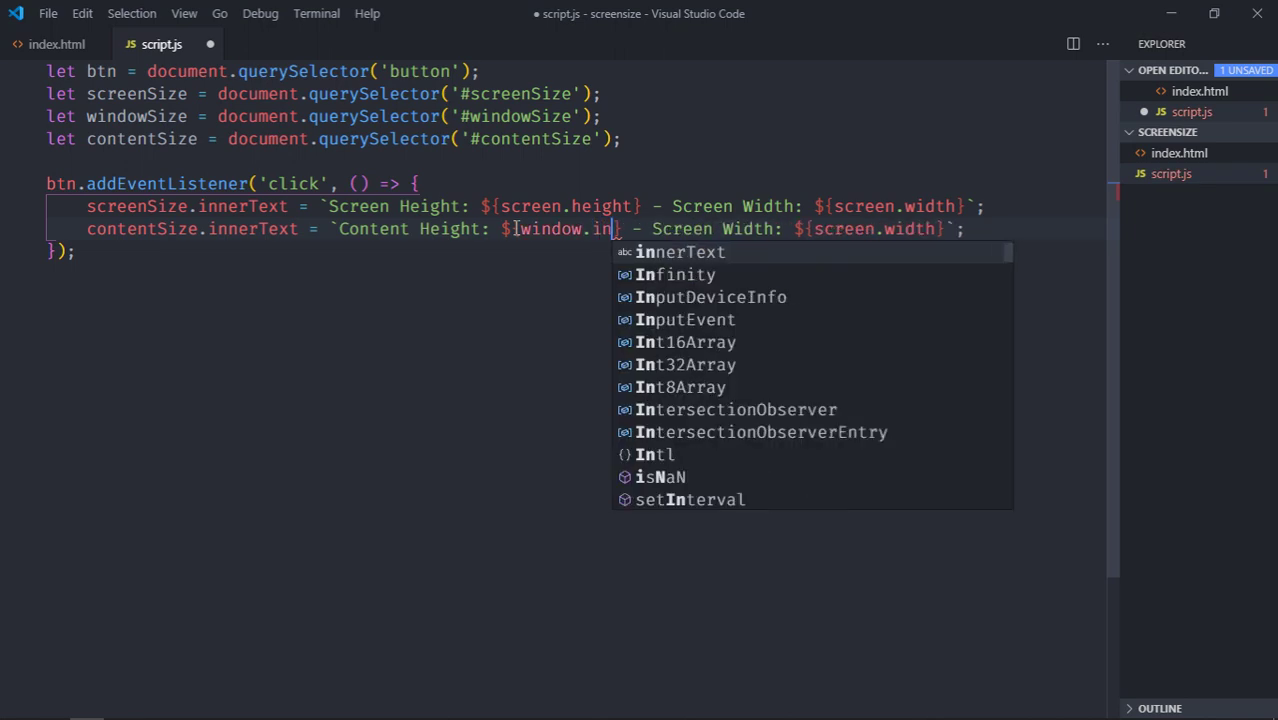
type("nner")
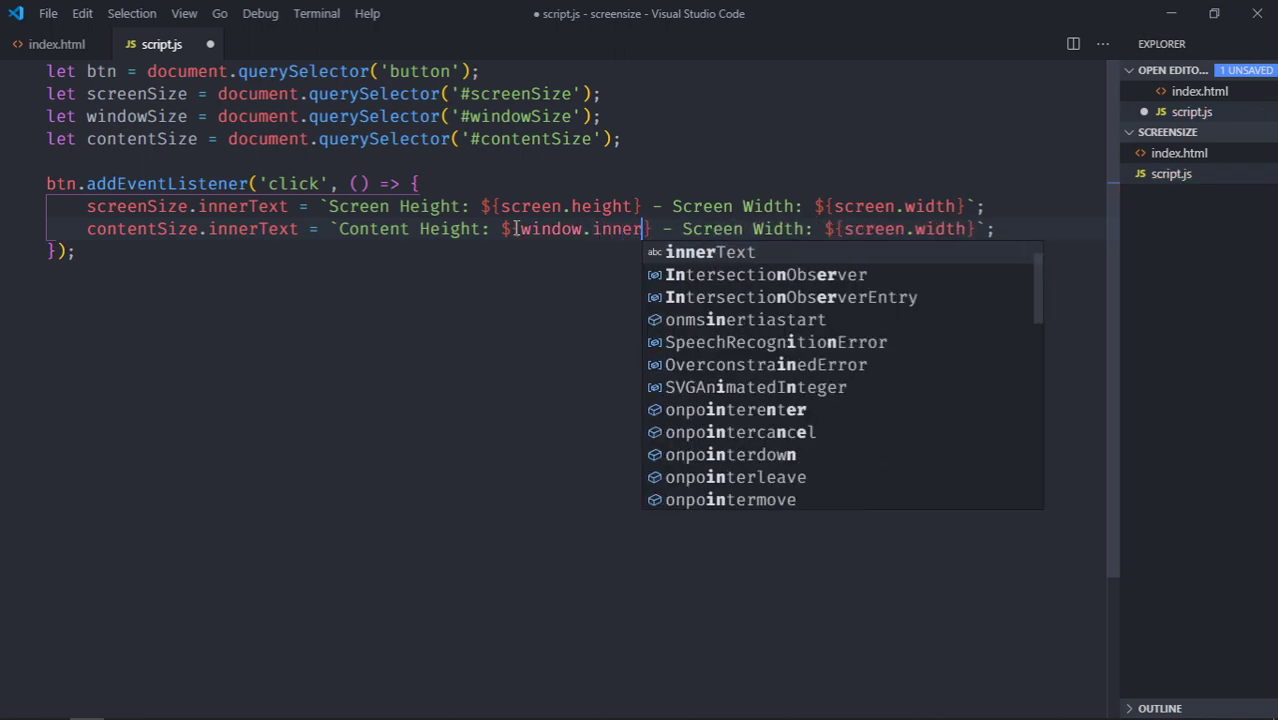
type("H")
key("Return")
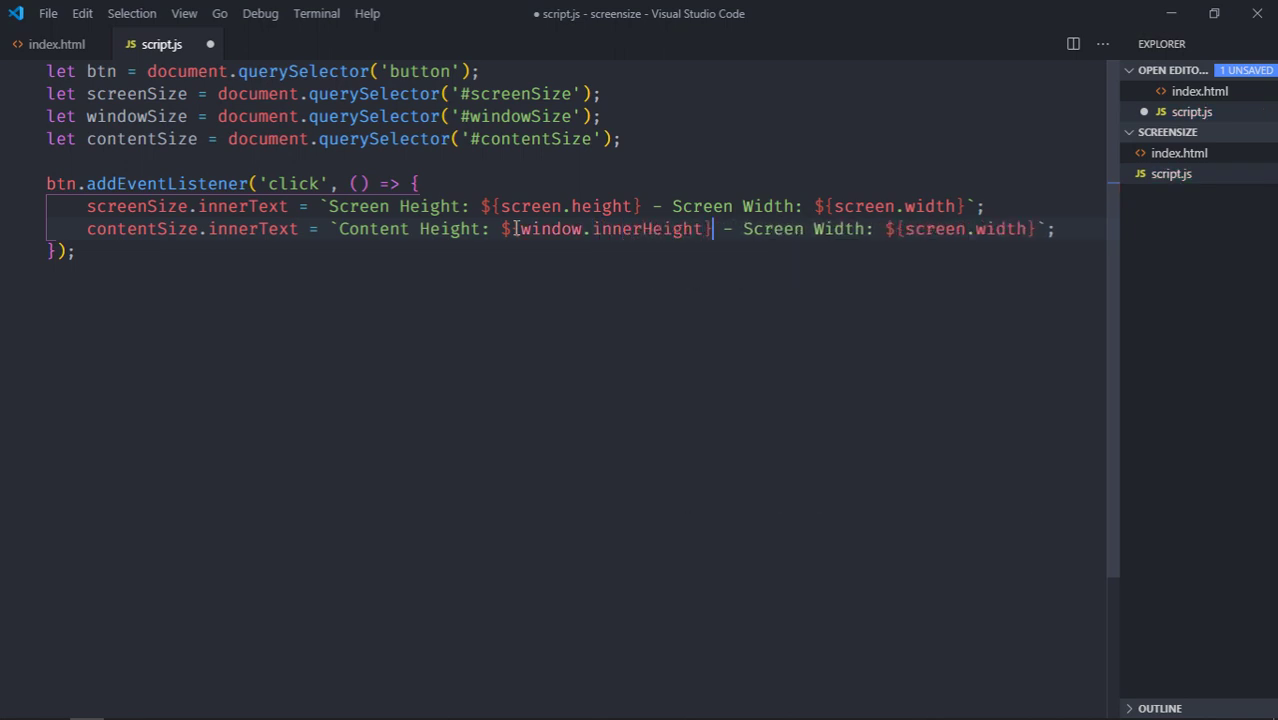
Relabel the width part as Content Width and replace screen.width with window.innerWidth.
key("shift+Left")
key("shift+Left")
key("shift+Left")
key("shift+Left")
key("shift+Left")
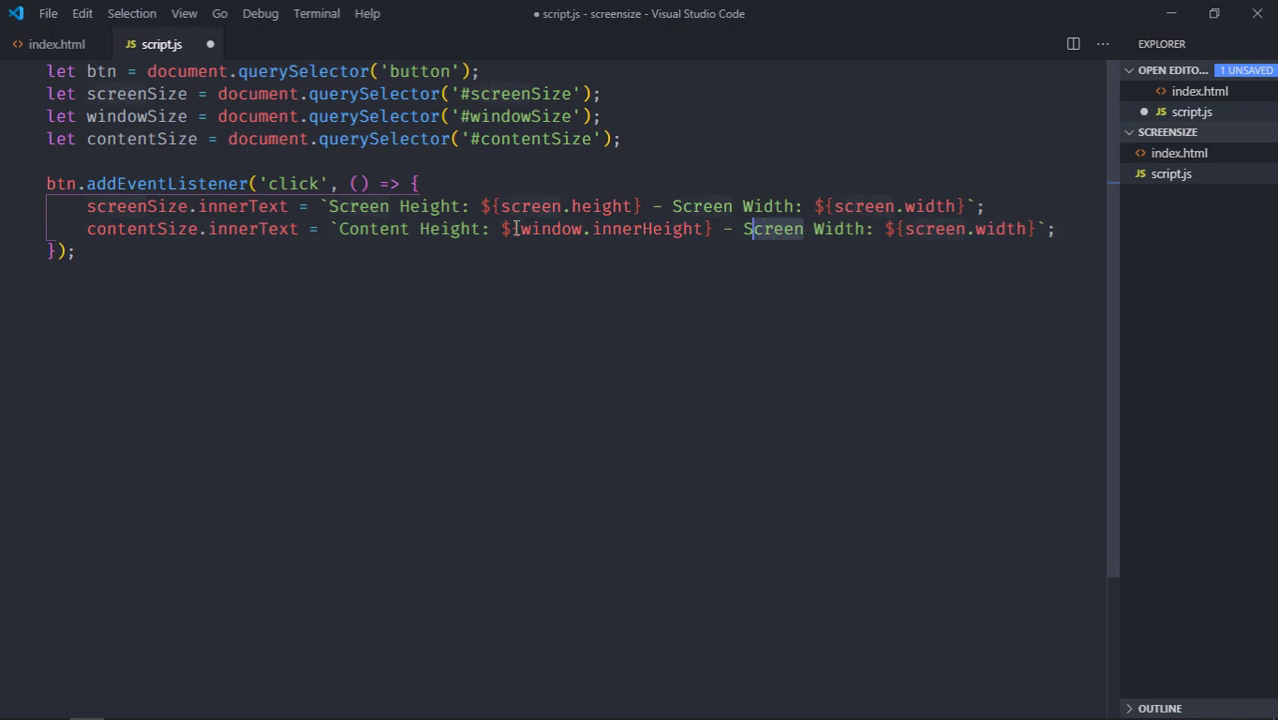
key("shift+Left")
key("BackSpace")
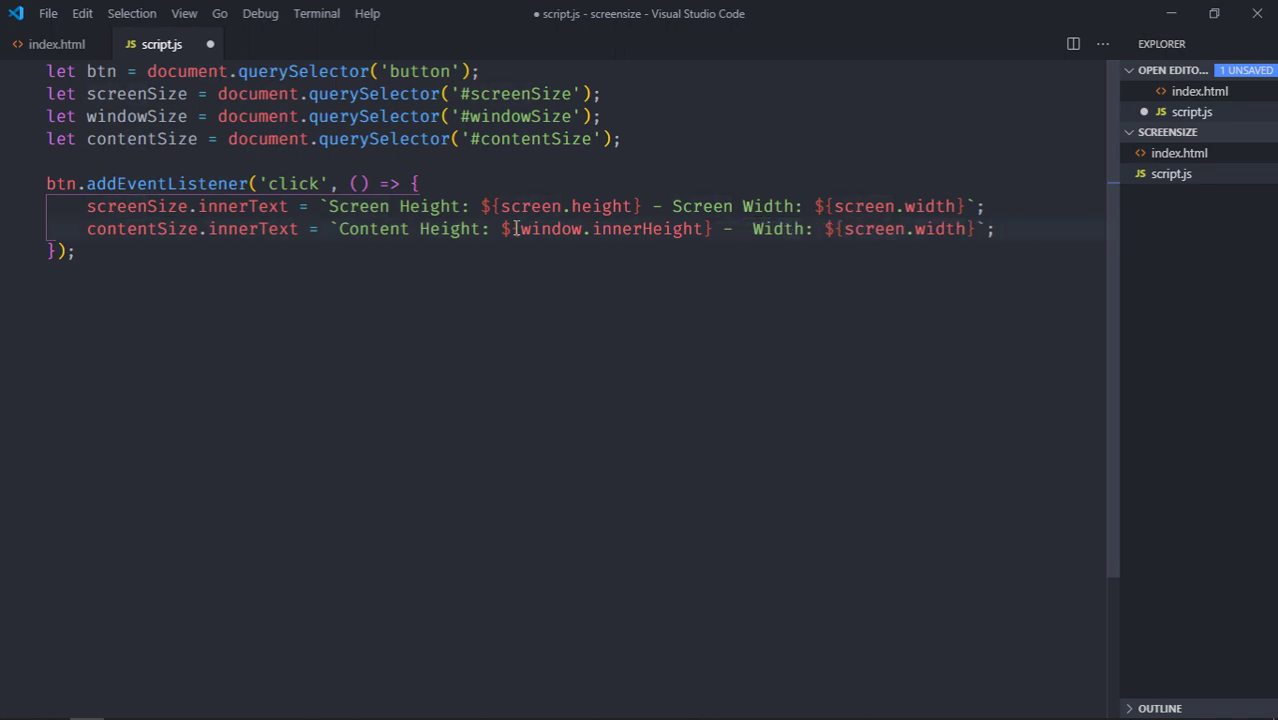
type("c")
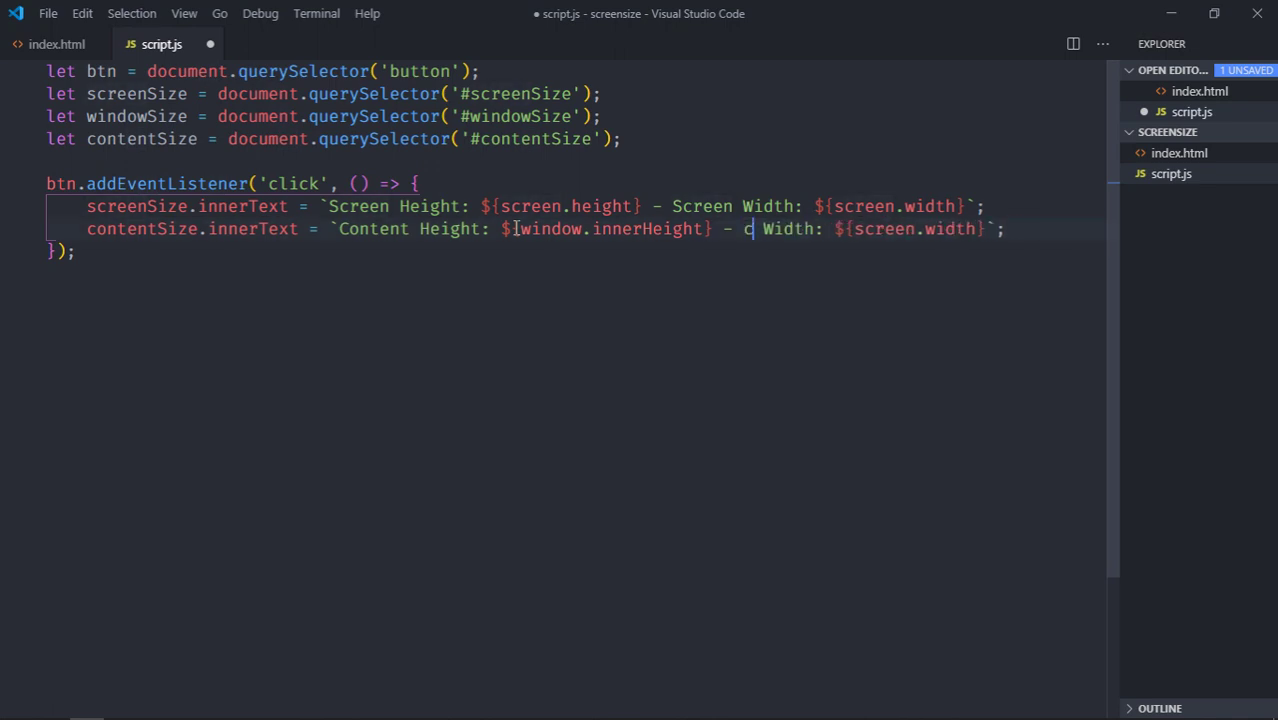
type("ontent")
key("BackSpace")
key("BackSpace")
key("BackSpace")
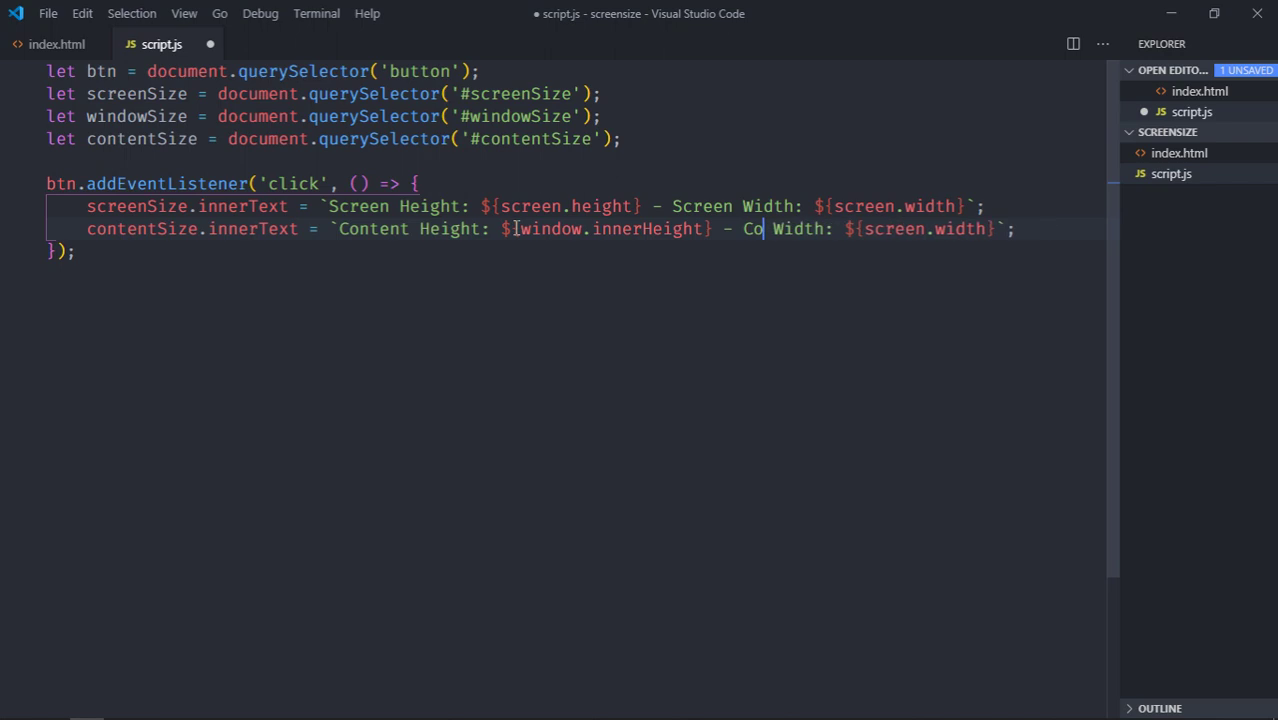
type("ntent")
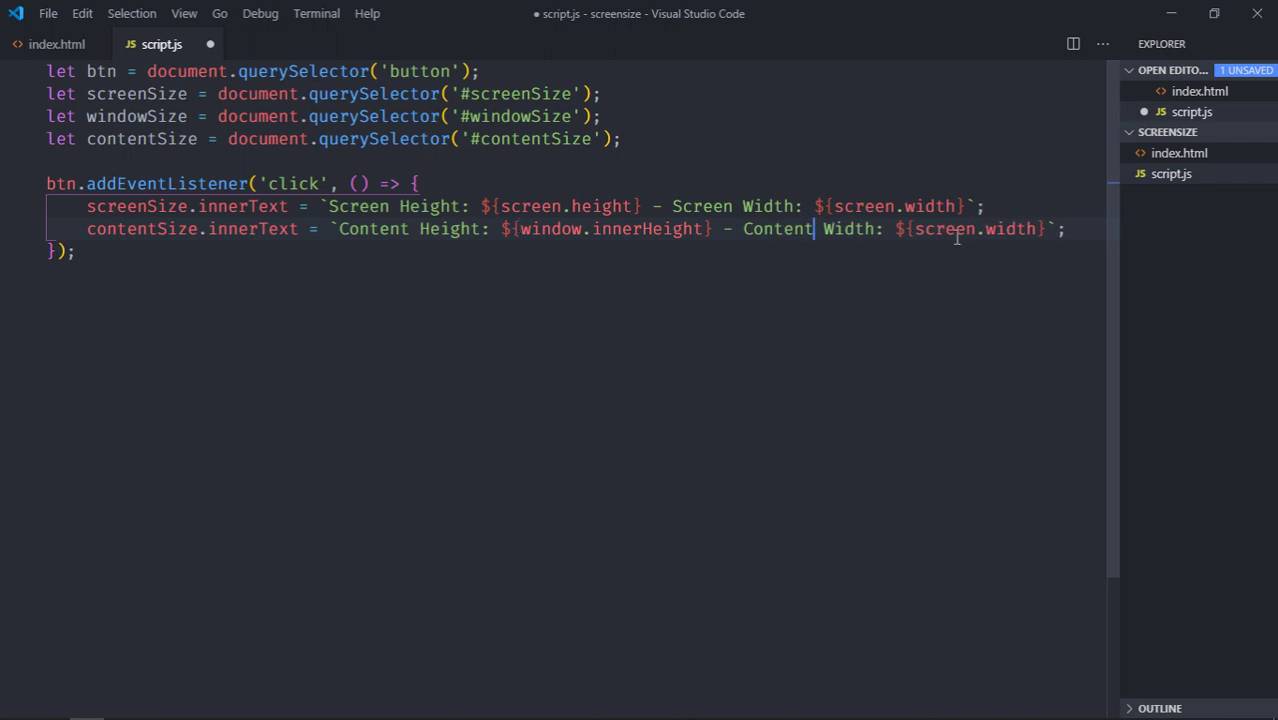
double_click(956, 237)
key("shift+Right")
key("shift+Right")
key("shift+Right")
key("shift+Right")
key("shift+Right")
key("shift+Right")
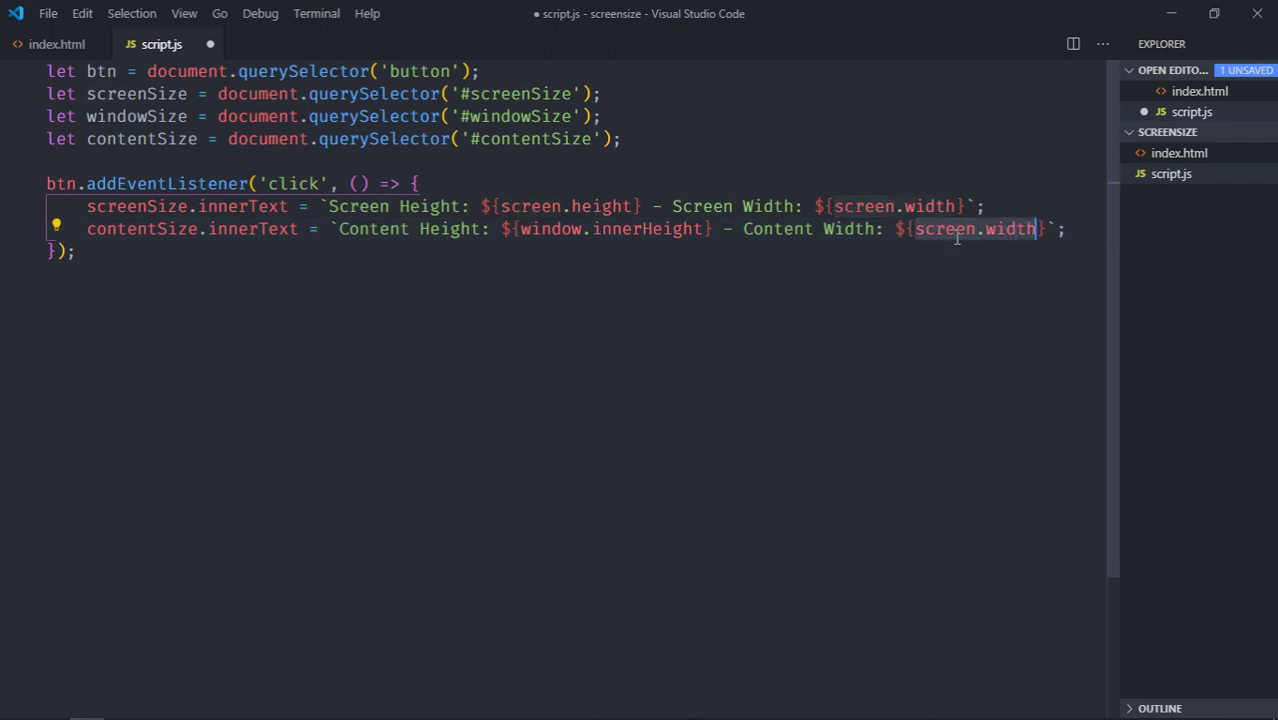
key("BackSpace")
type("window")
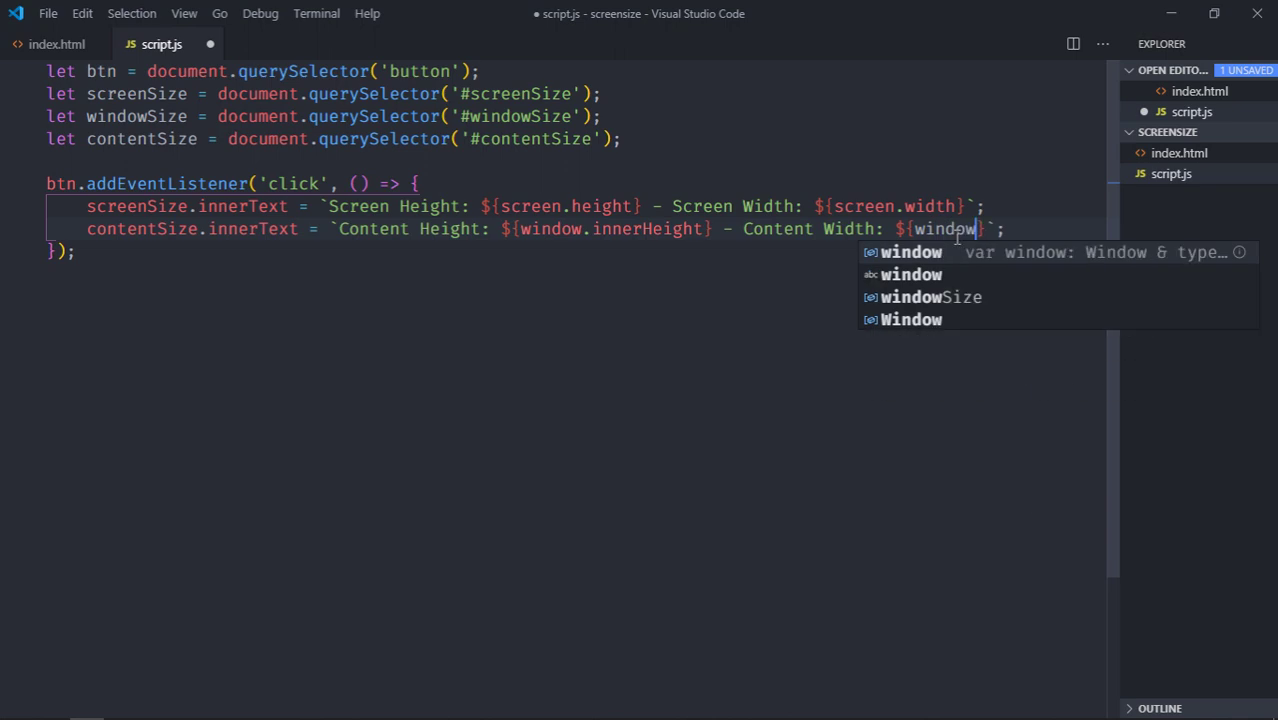
type(".inn")
key("Down")
key("Return")
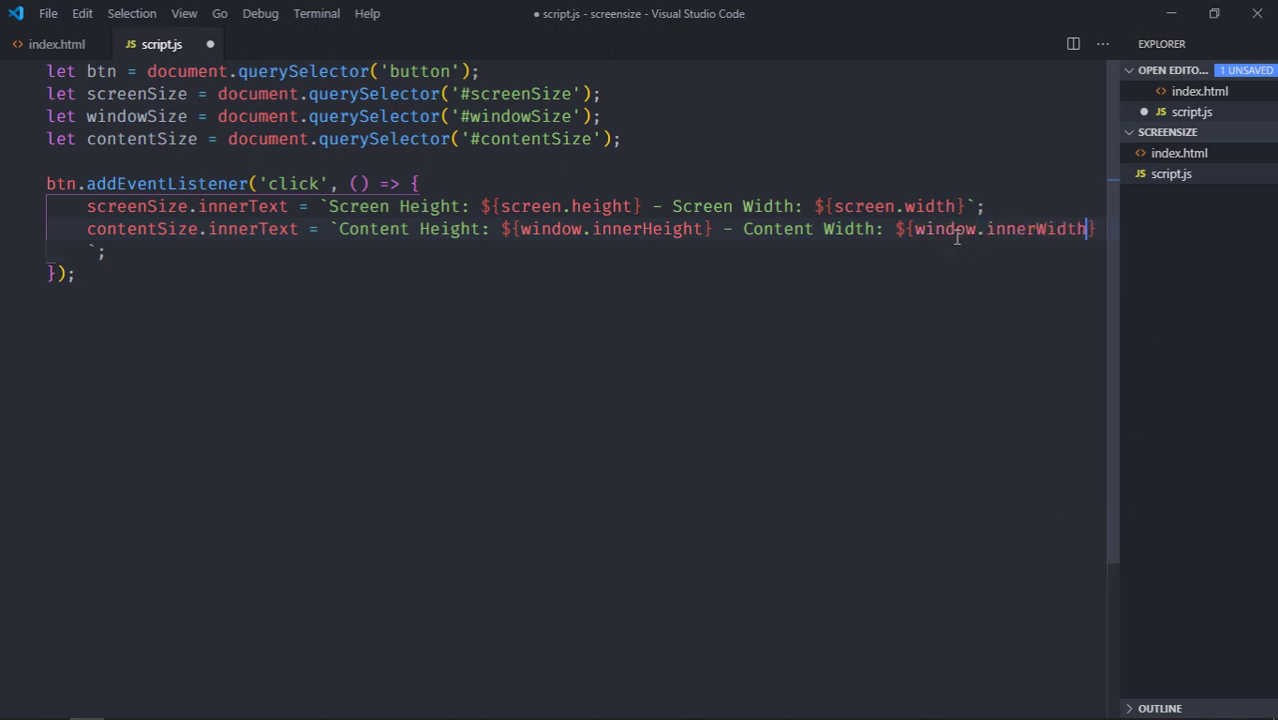
Duplicate the screenSize line directly below itself.
key("Up")
key("ctrl+c")
key("End")
key("Return")
key("ctrl+v")
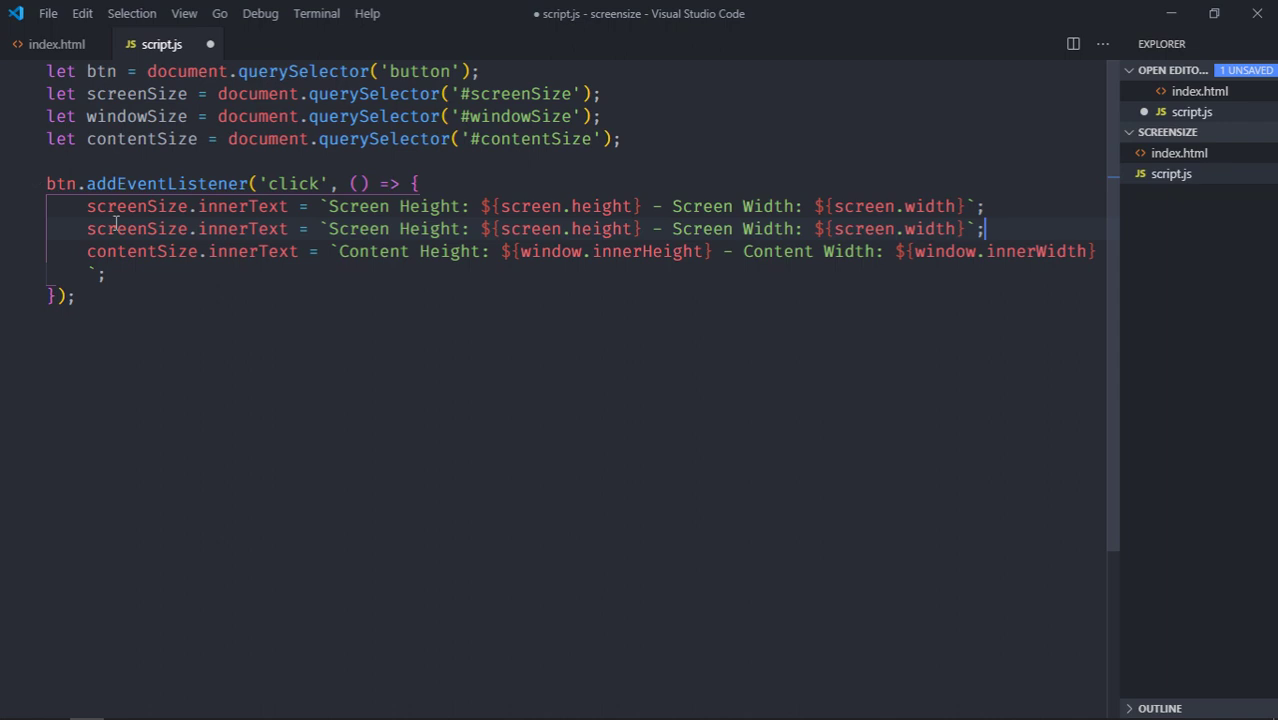
On the copied line, rename screenSize to windowSize and the Screen labels to Window.
double_click(118, 227)
type("window")
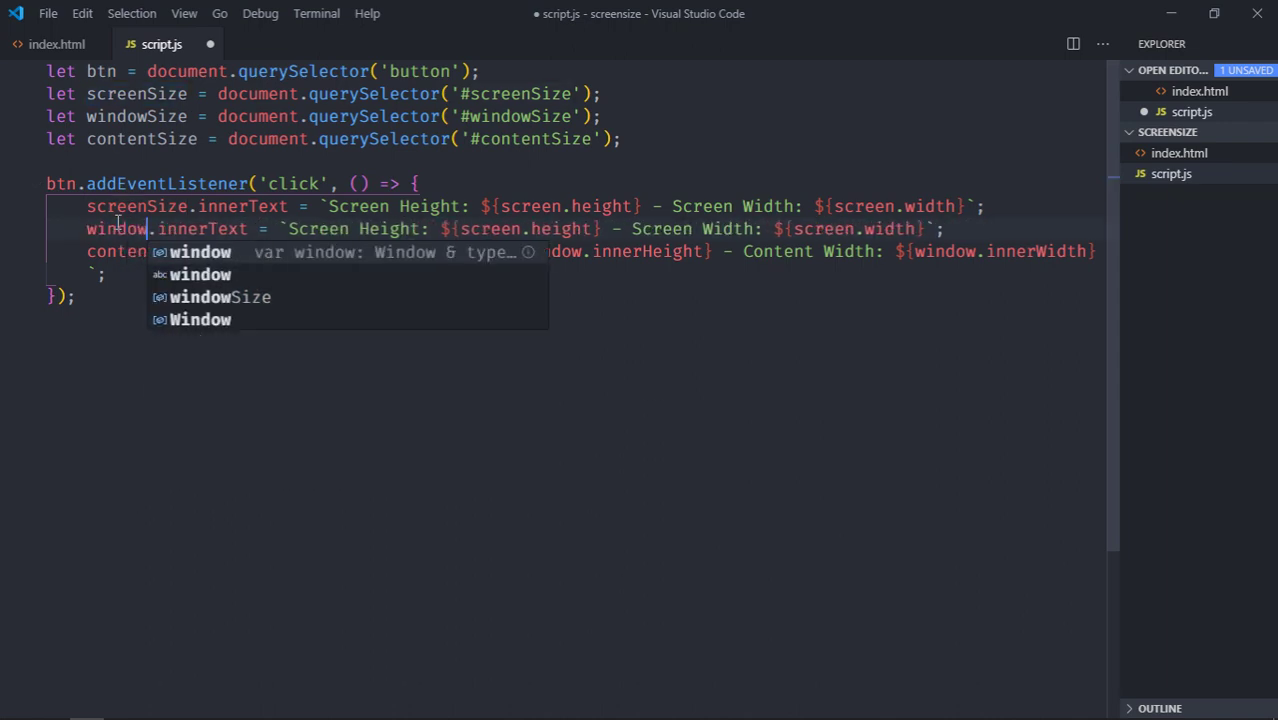
key("Down")
key("Down")
key("Return")
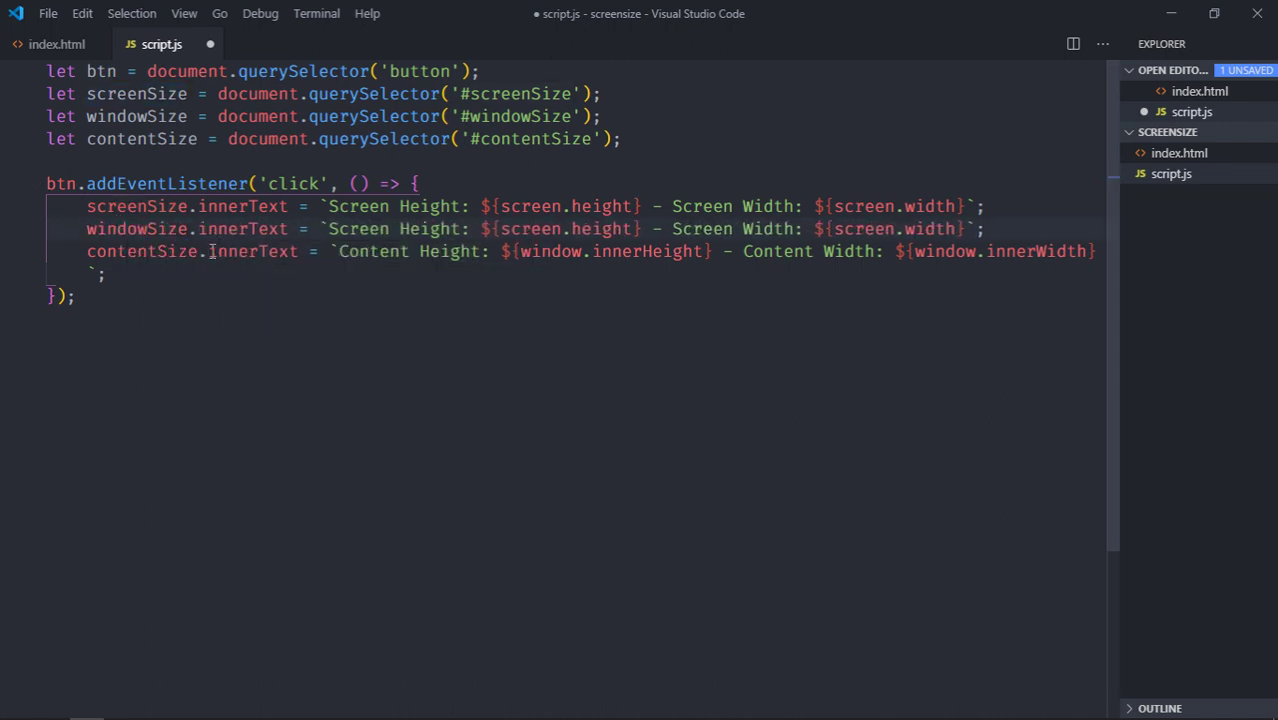
double_click(359, 228)
type("Wind")
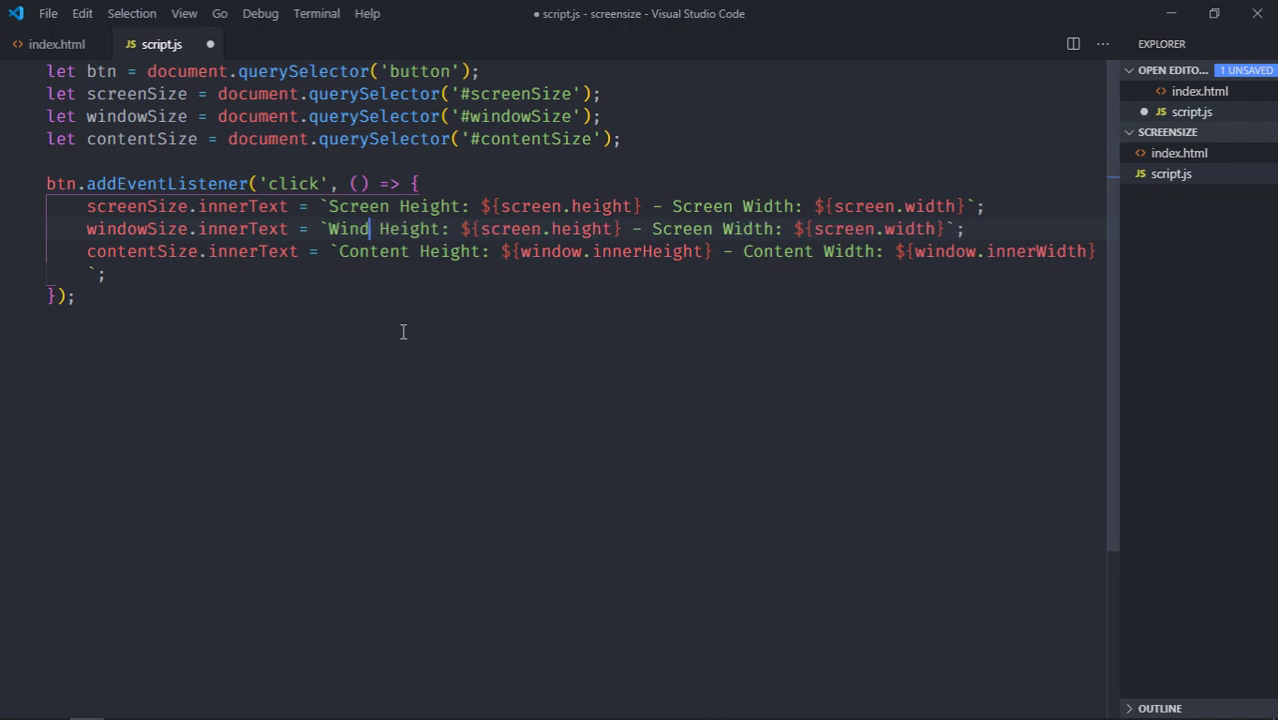
type("ow")
double_click(703, 229)
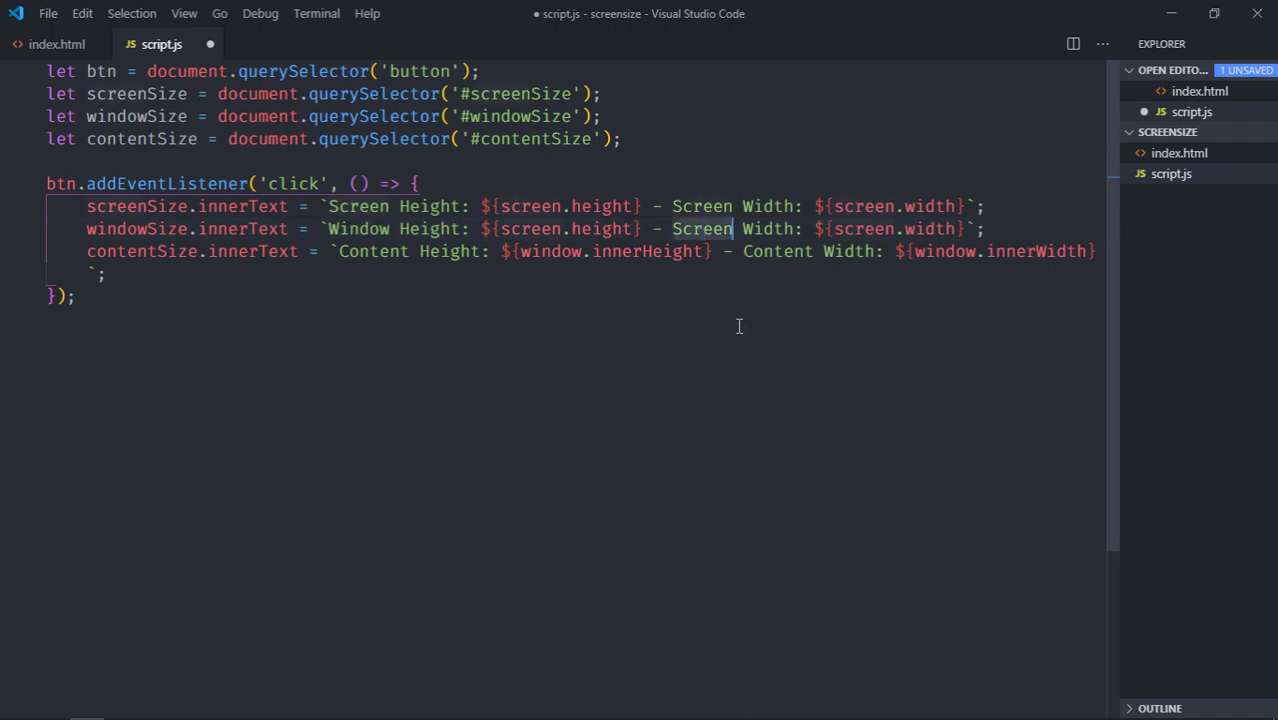
type("Window")
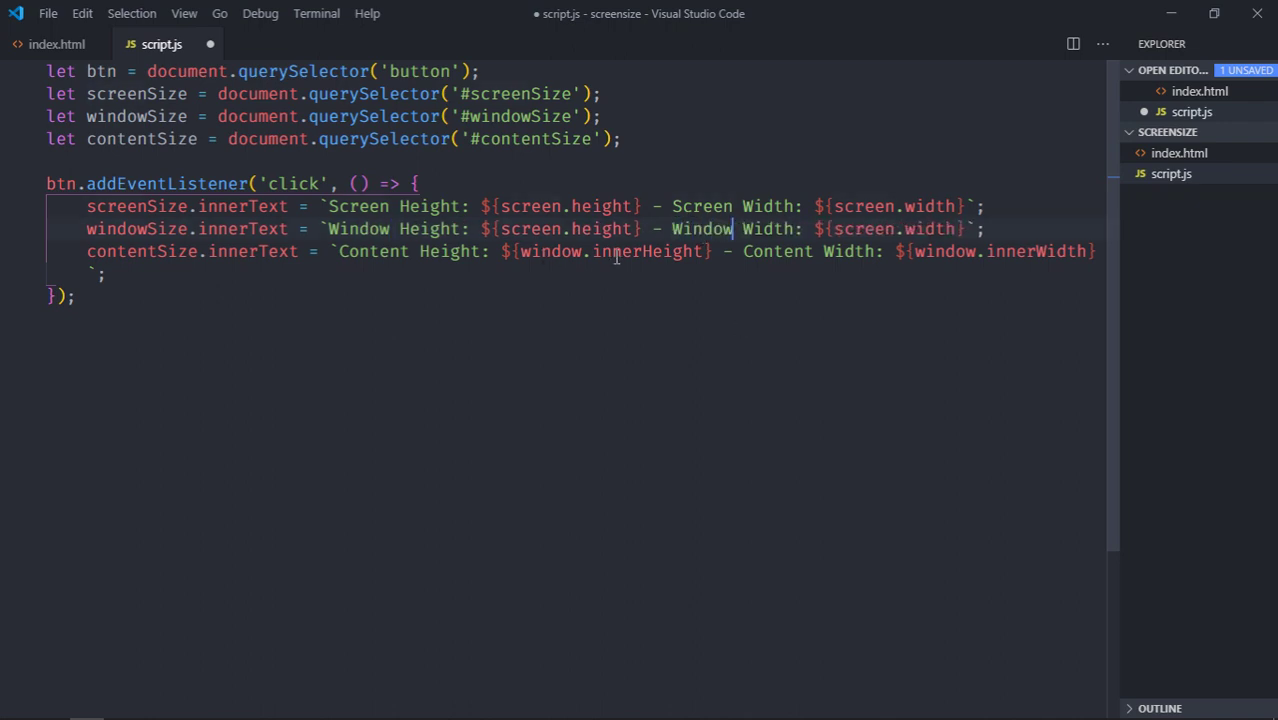
Use window.outerHeight and window.outerWidth for the window values, then save script.js.
double_click(592, 229)
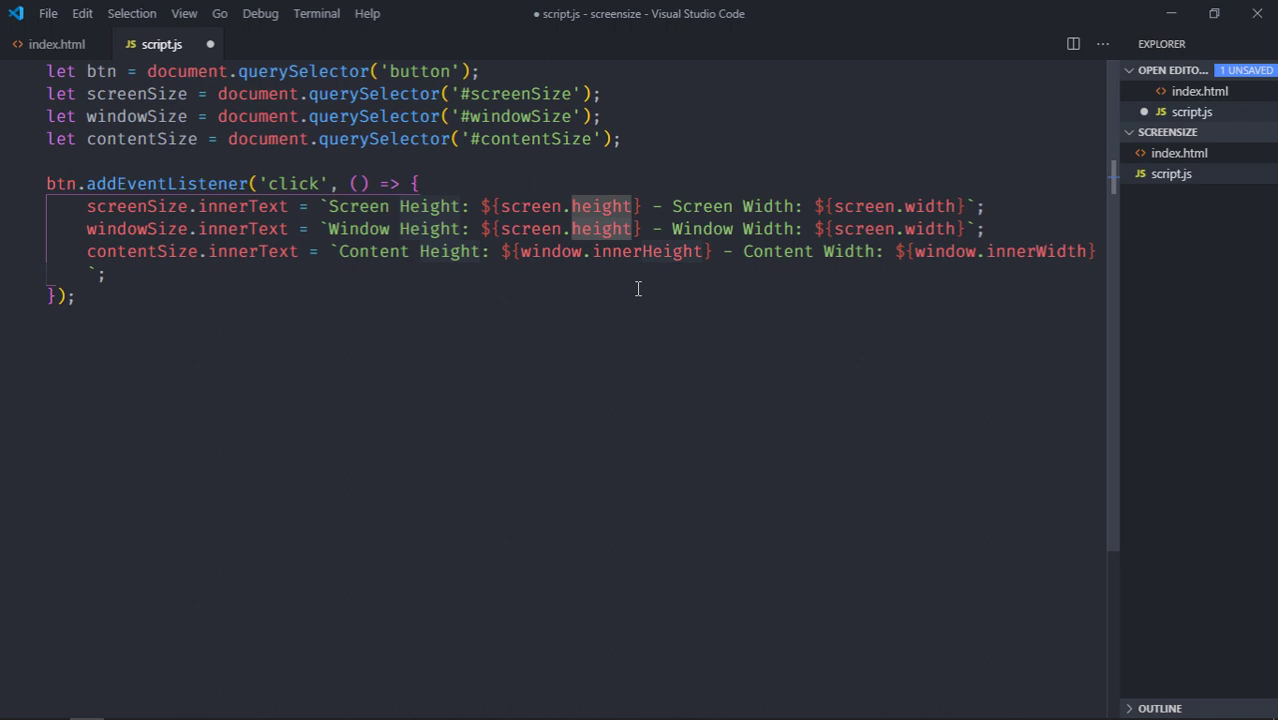
key("BackSpace")
key("BackSpace")
key("BackSpace")
key("BackSpace")
key("BackSpace")
key("BackSpace")
key("BackSpace")
type("w")
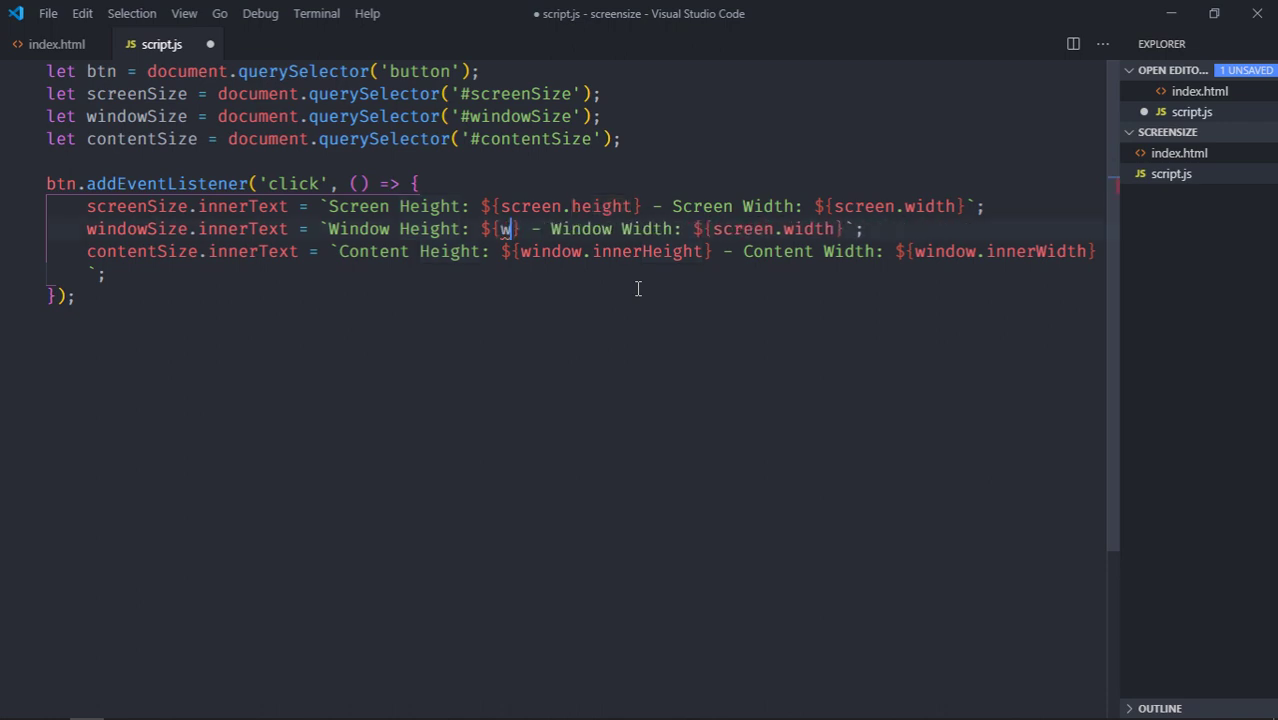
type("indow.out")
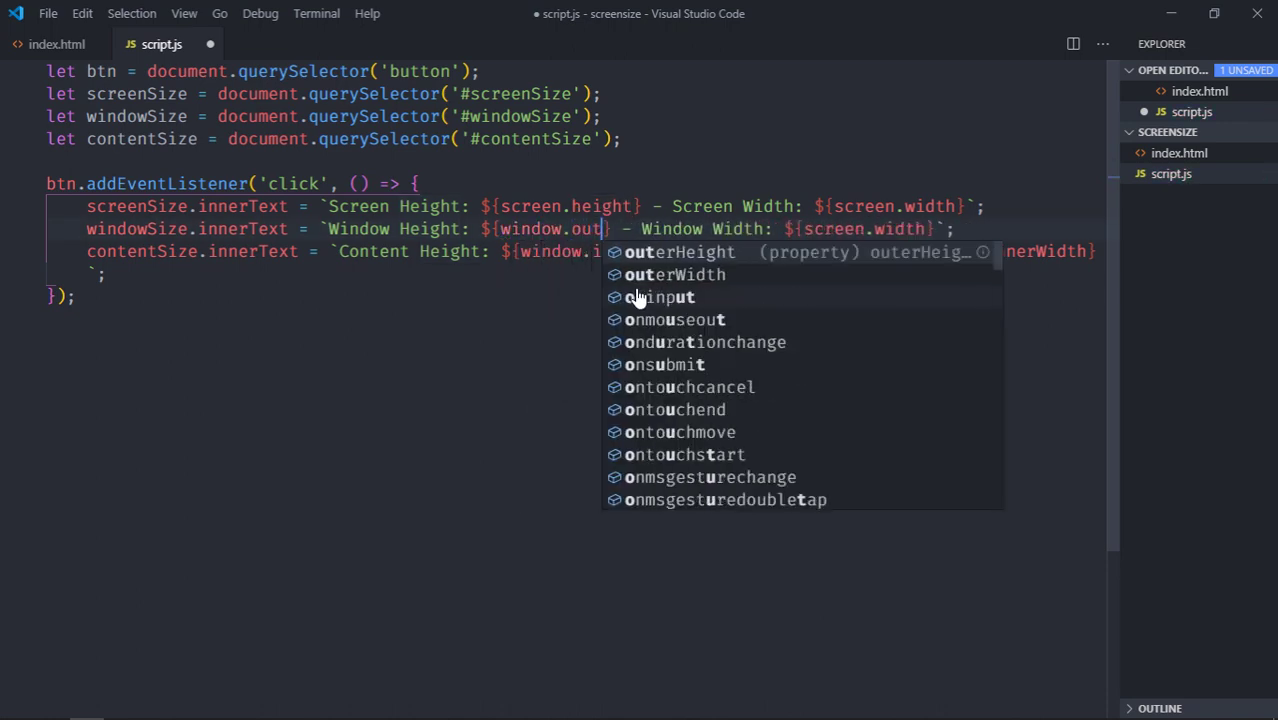
key("Return")
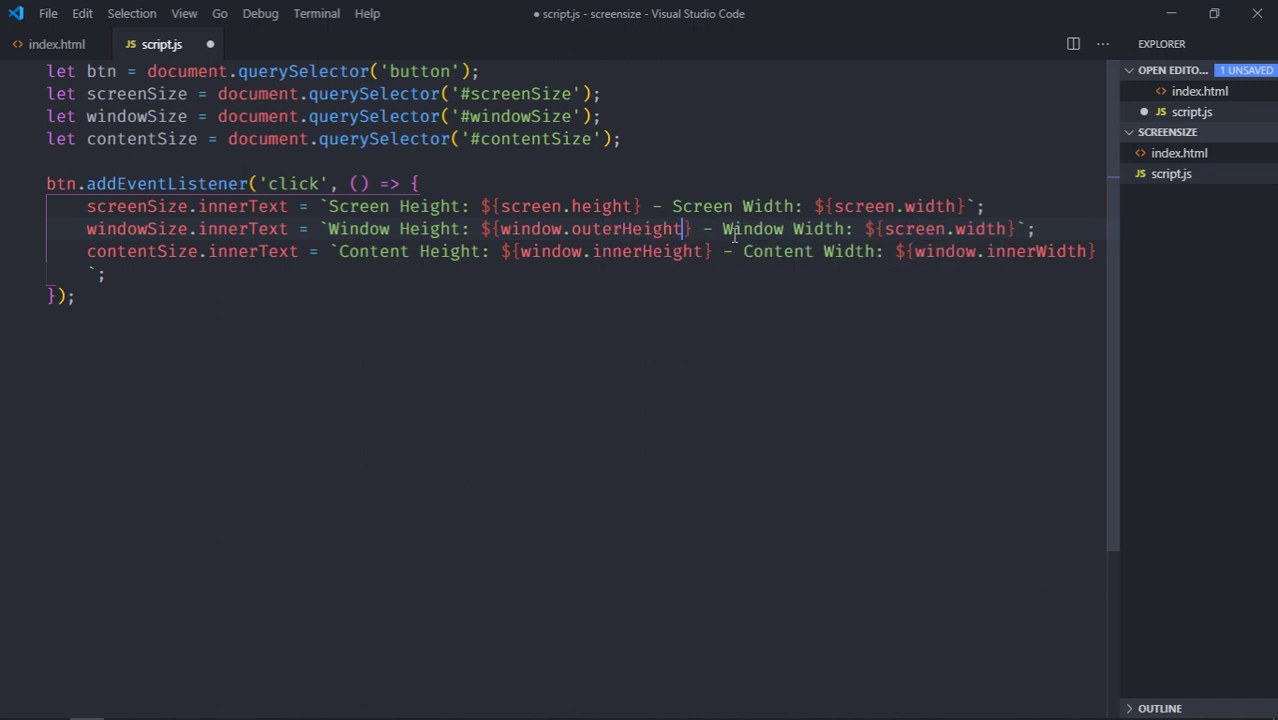
double_click(916, 229)
key("BackSpace")
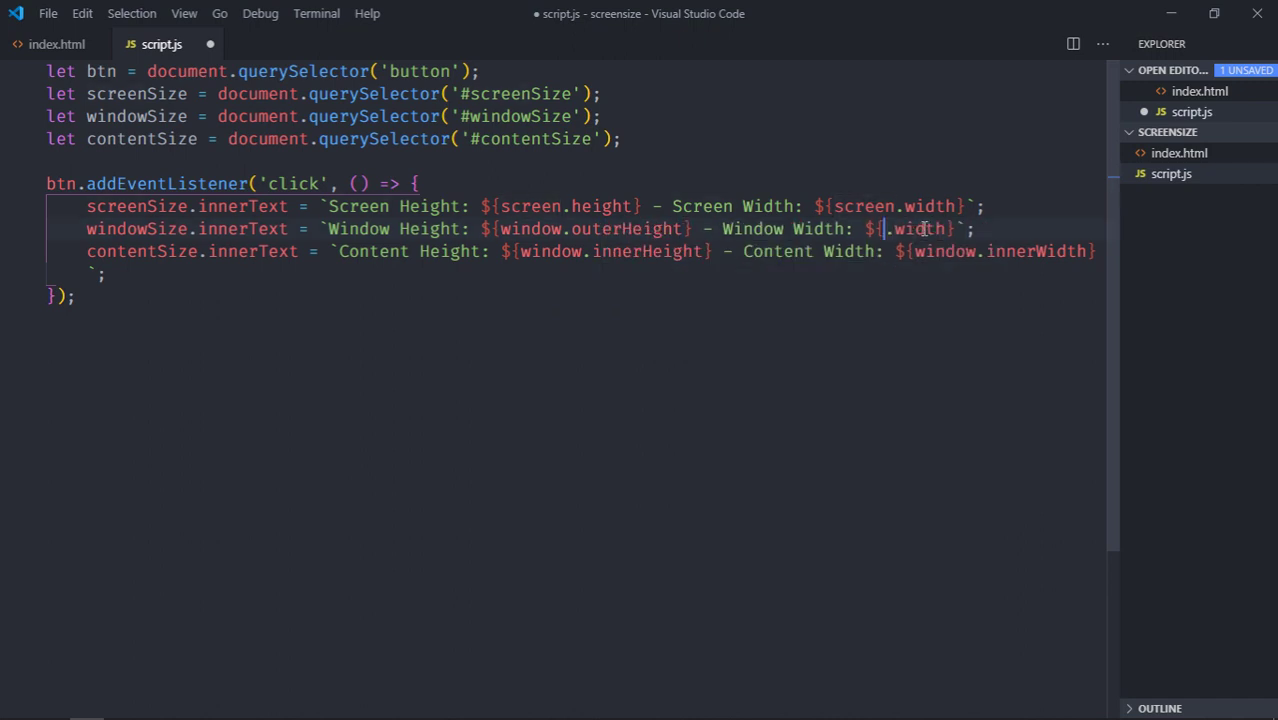
key("Delete")
key("Delete")
key("Delete")
key("Delete")
key("Delete")
key("Delete")
type("window.")
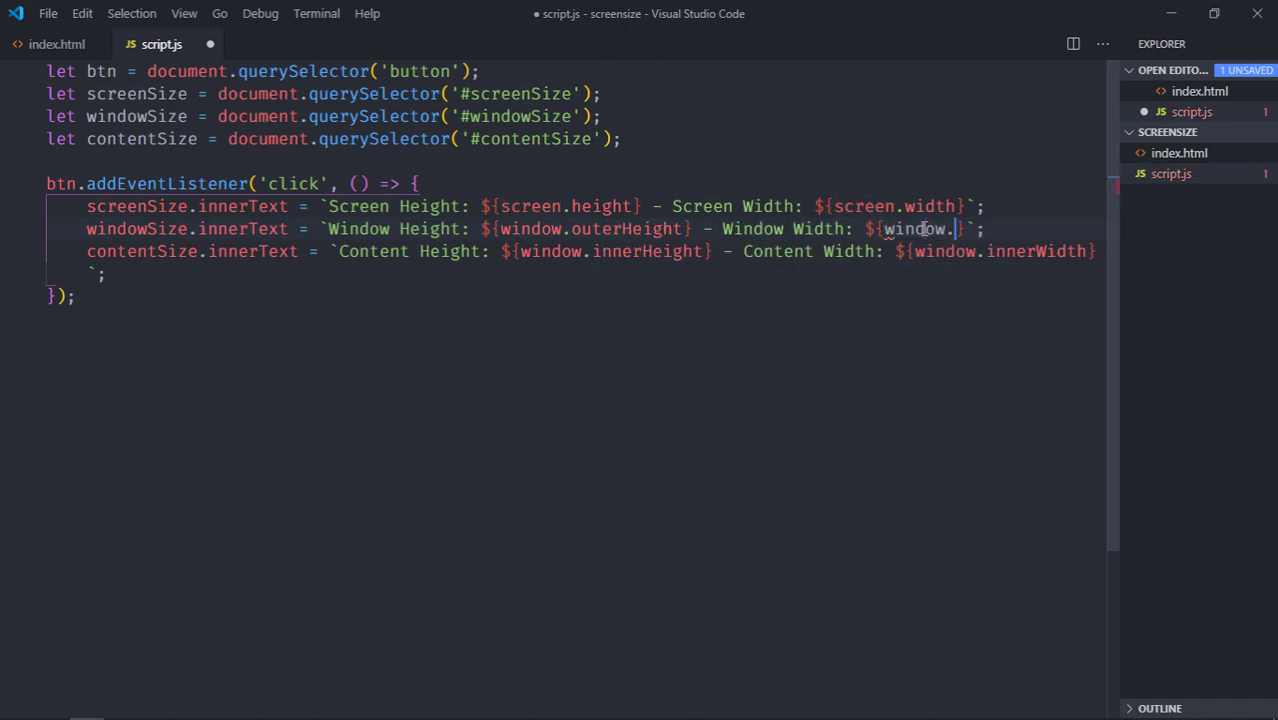
type("outer")
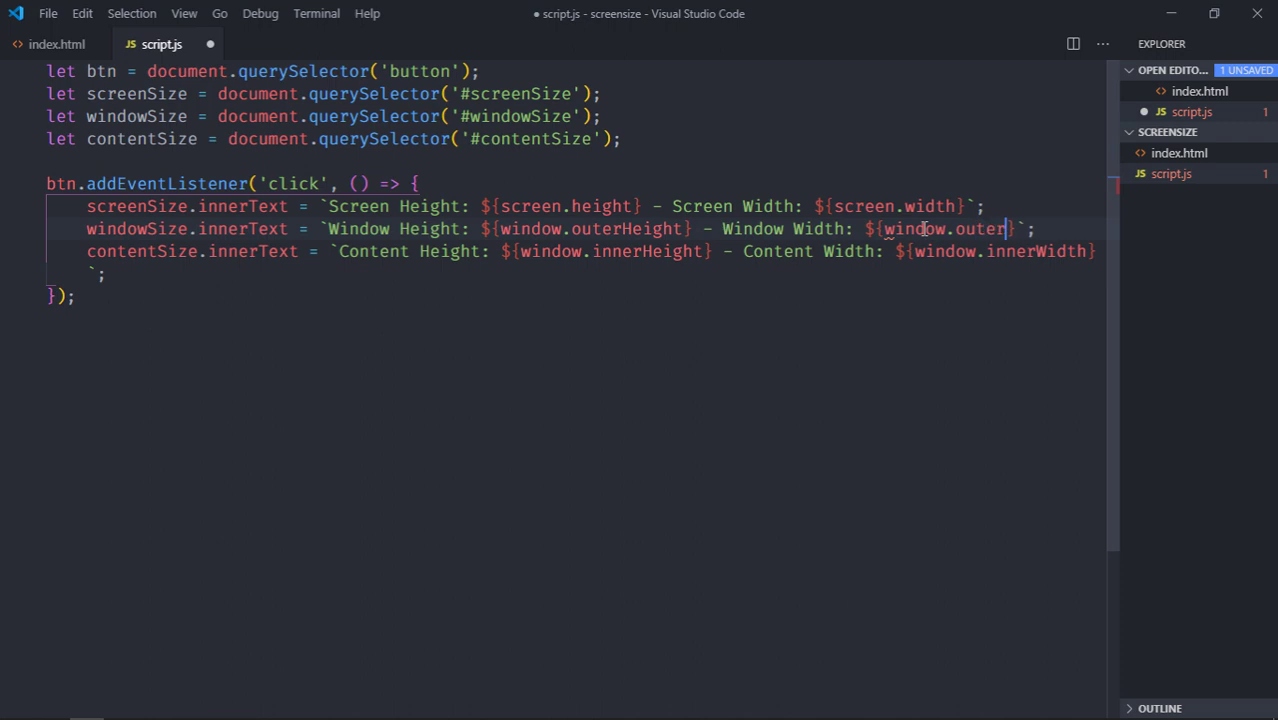
type("Wi")
key("Return")
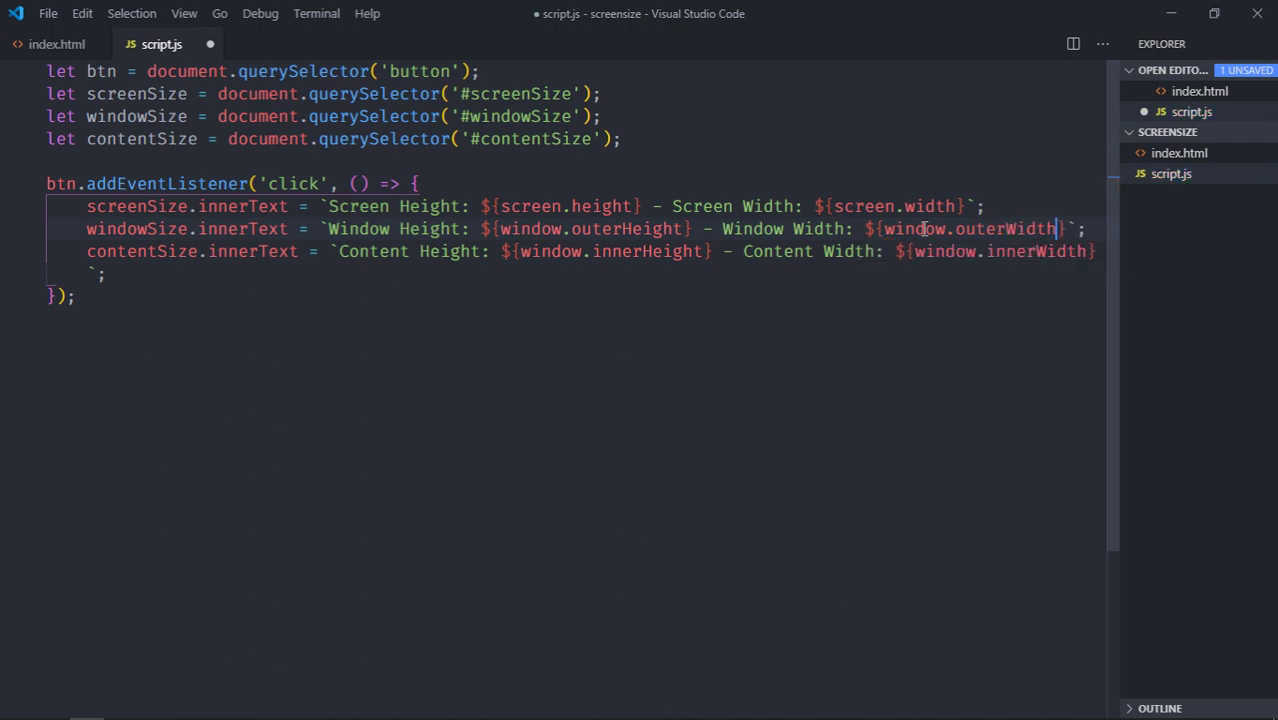
key("ctrl+s")
left_click(458, 405)
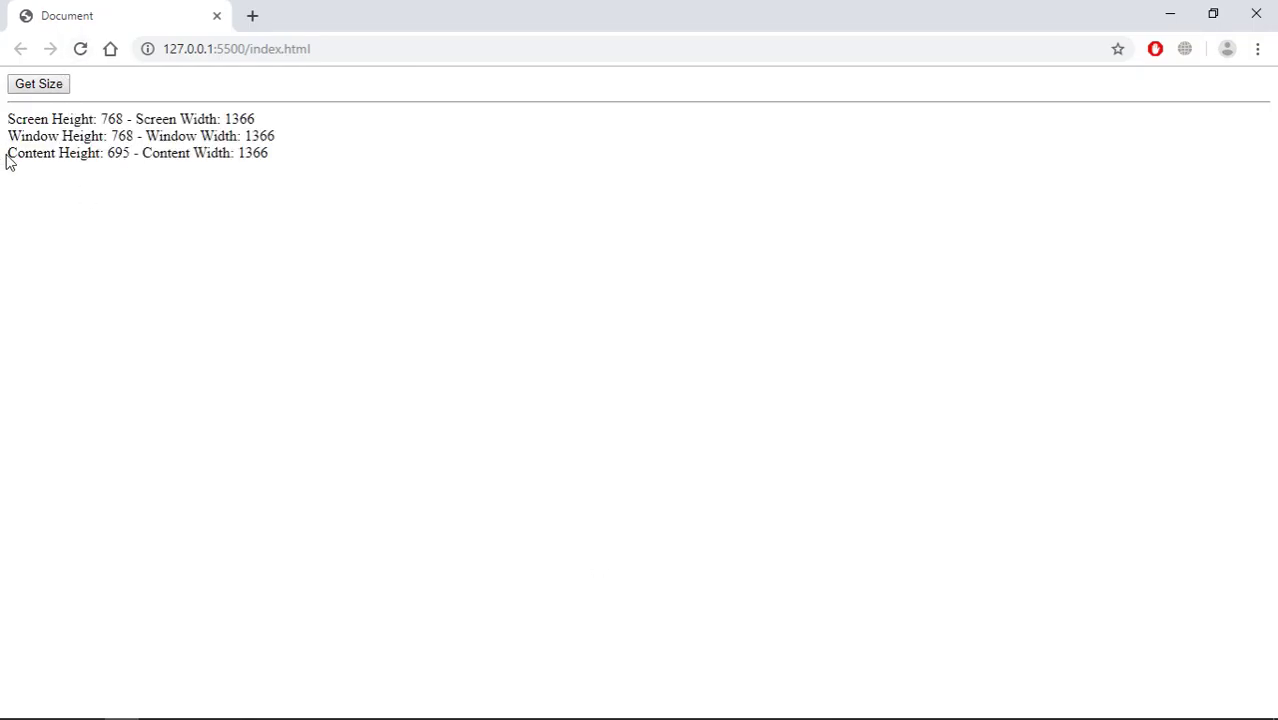
Highlight the Content Height line (695 by 1366) on the page.
left_click_drag(7, 155, 122, 155)
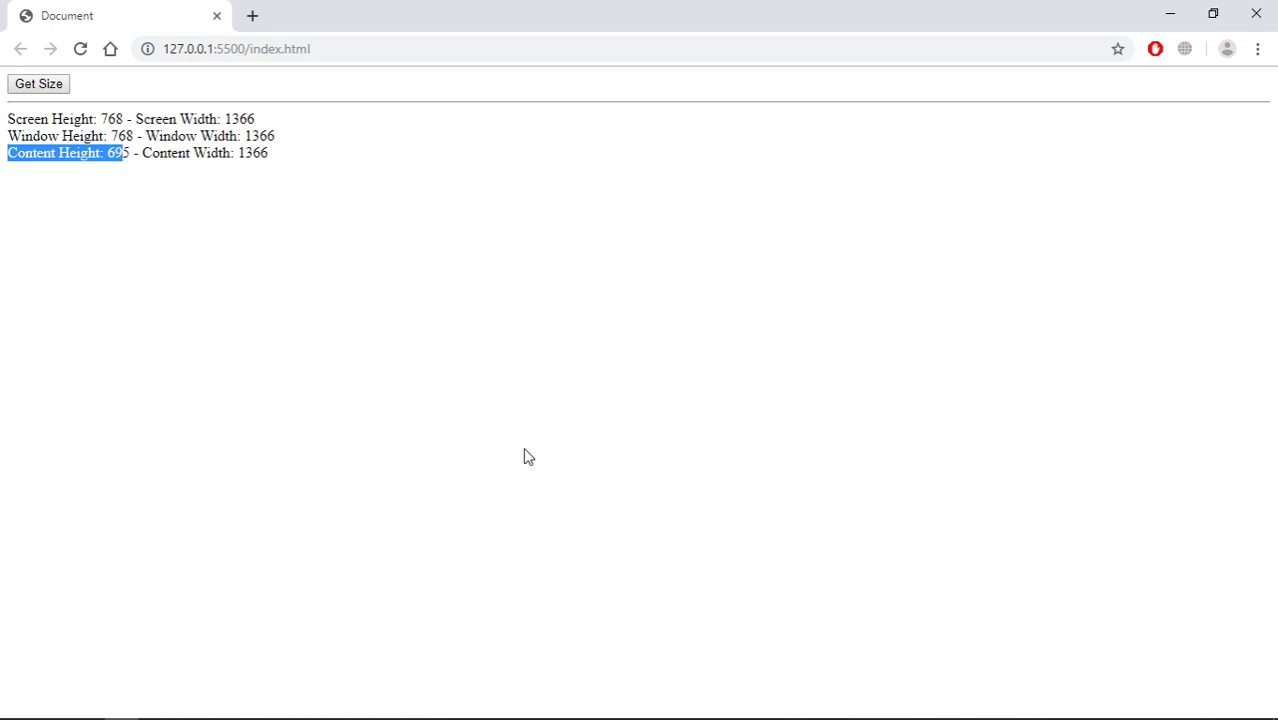
Restore Chrome to a smaller window and minimize VS Code.
left_click(1209, 25)
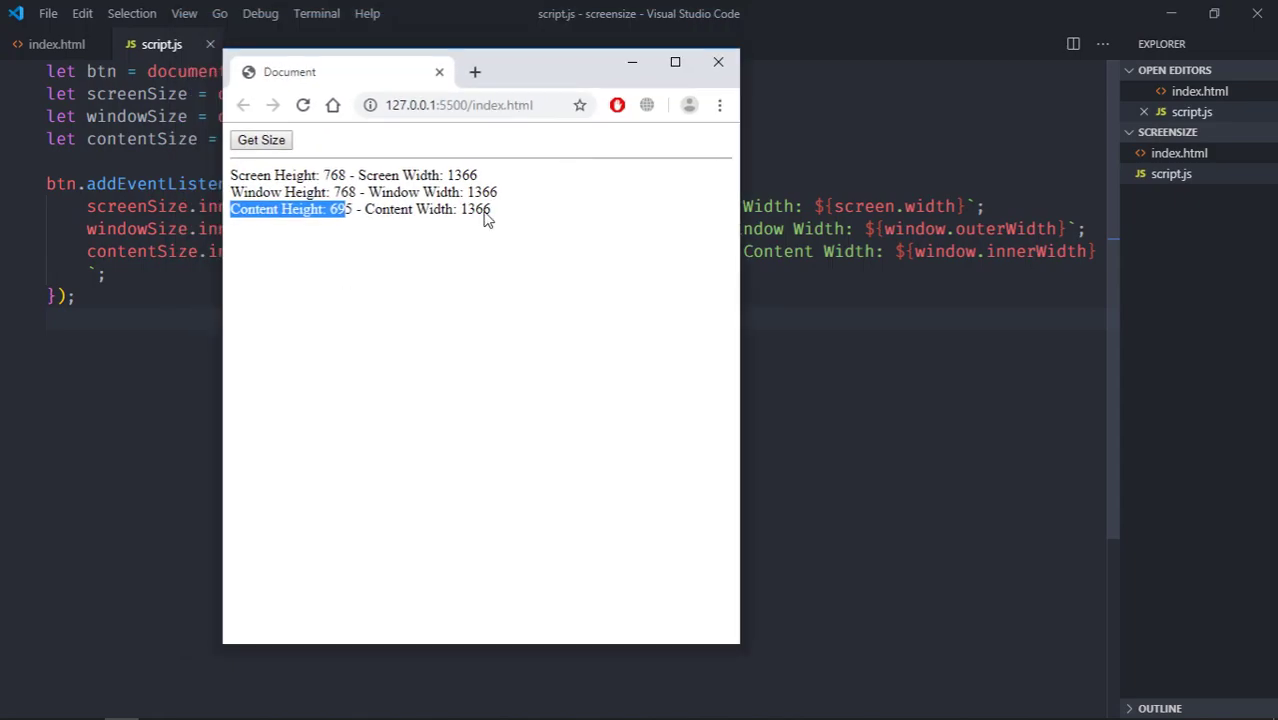
left_click(1172, 20)
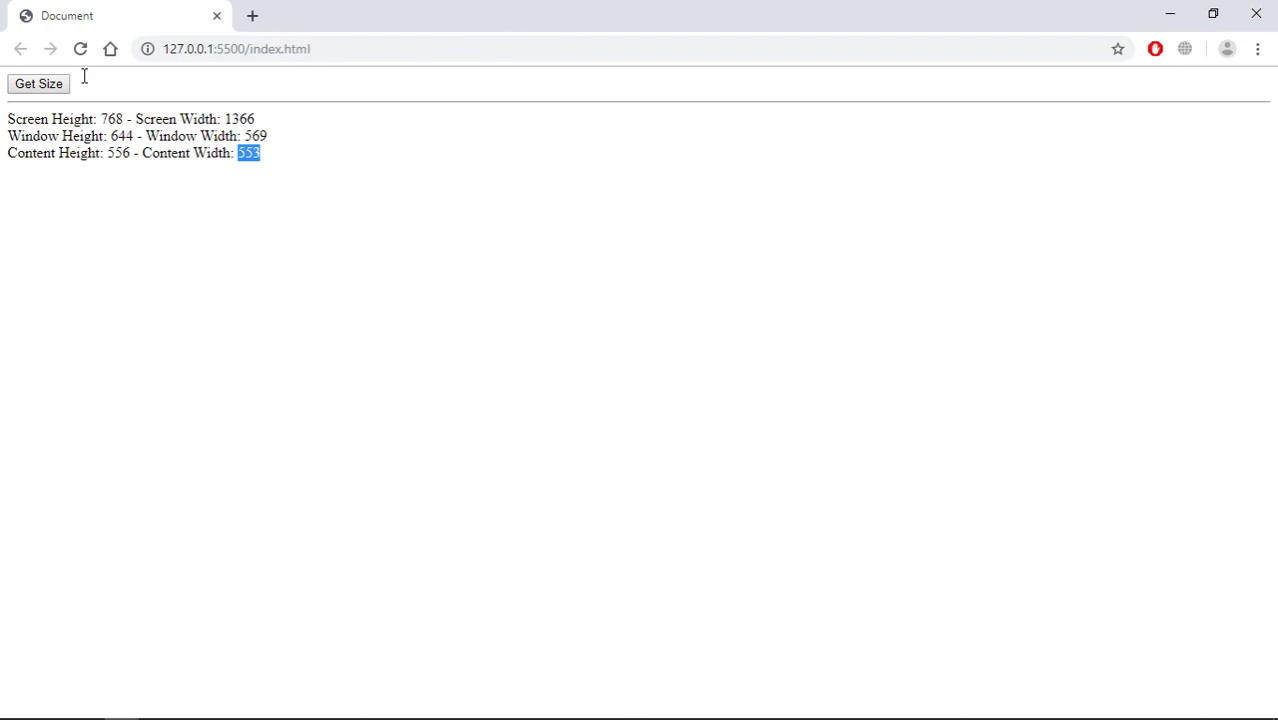
Re-read sizes in maximized Chrome (window 768×1366, content 695×1366), then restore it down.
left_click(50, 90)
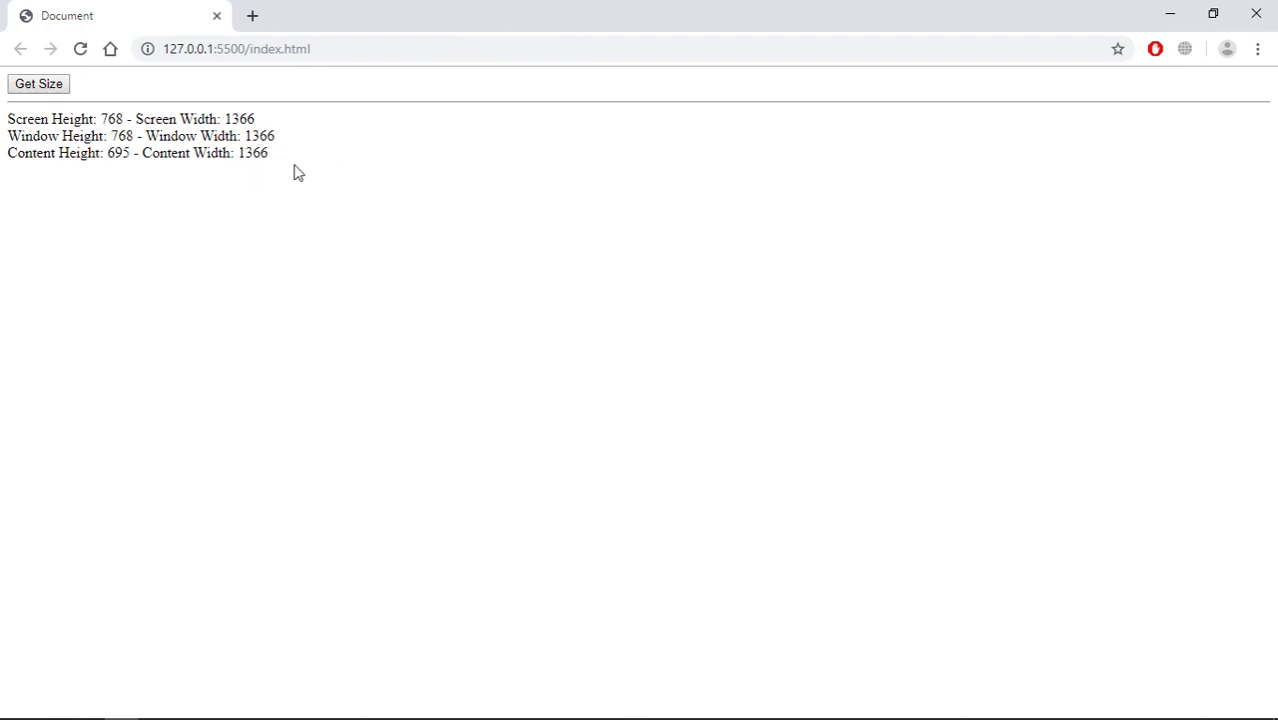
left_click(1213, 14)
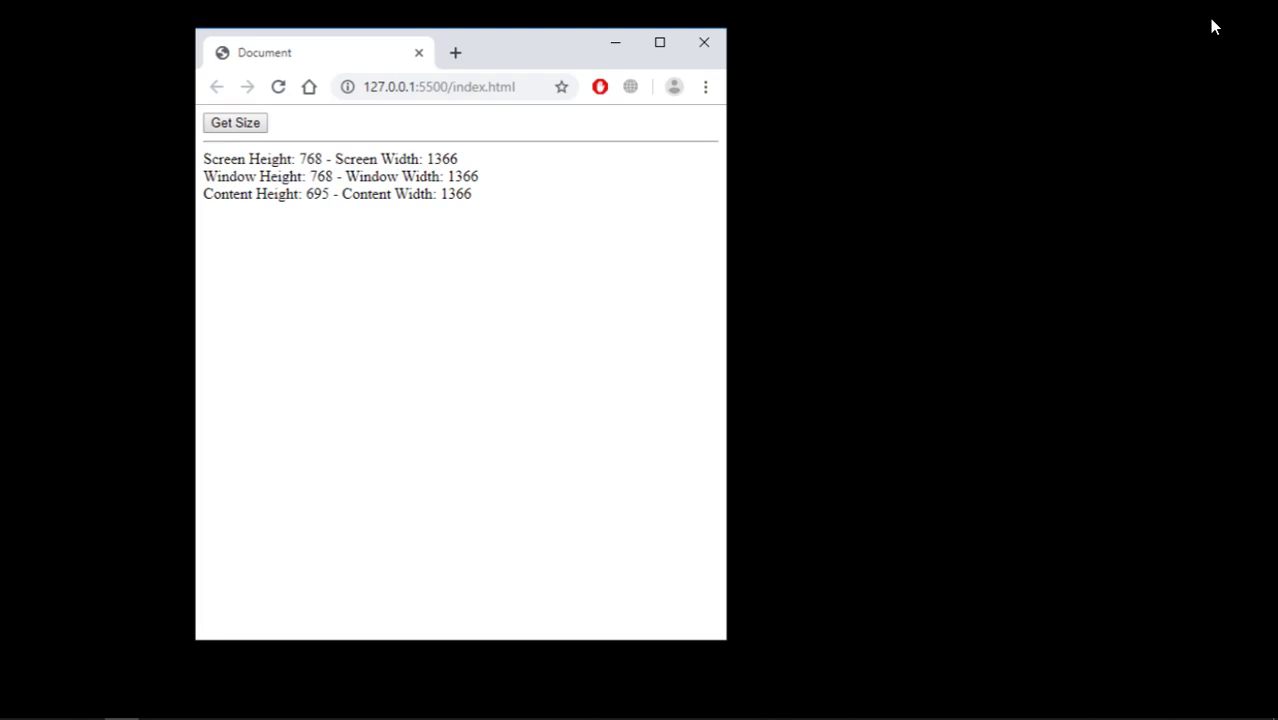